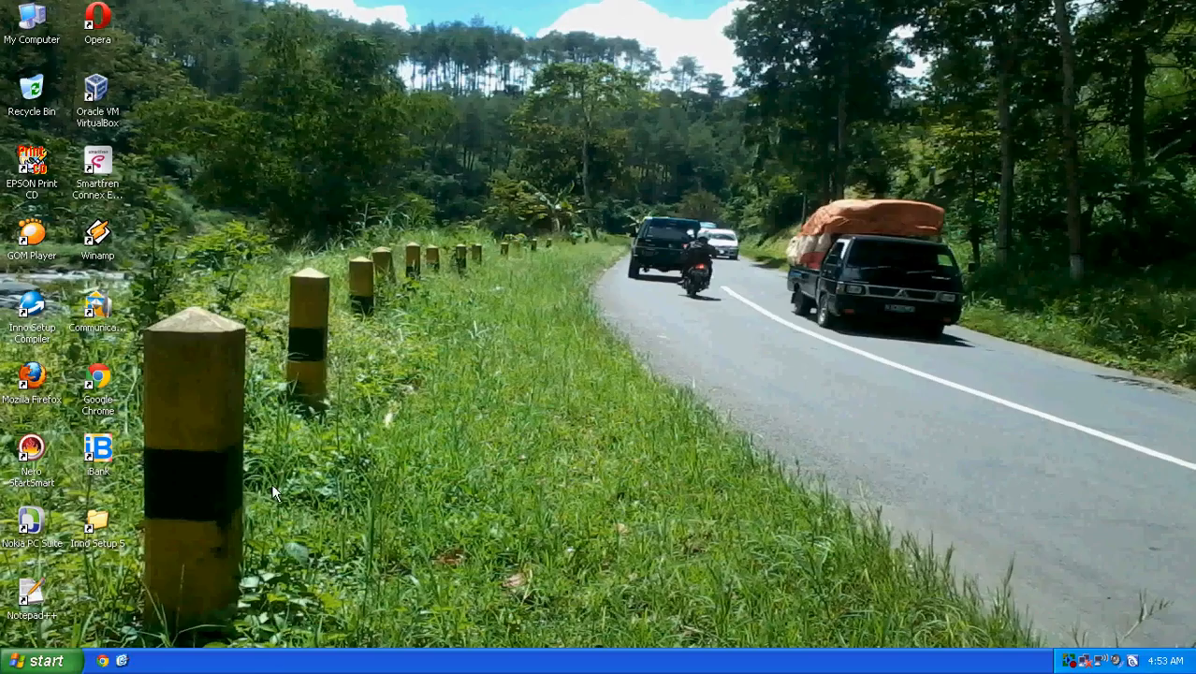
Step: Launch Google Chrome from its desktop shortcut
double_click(99, 383)
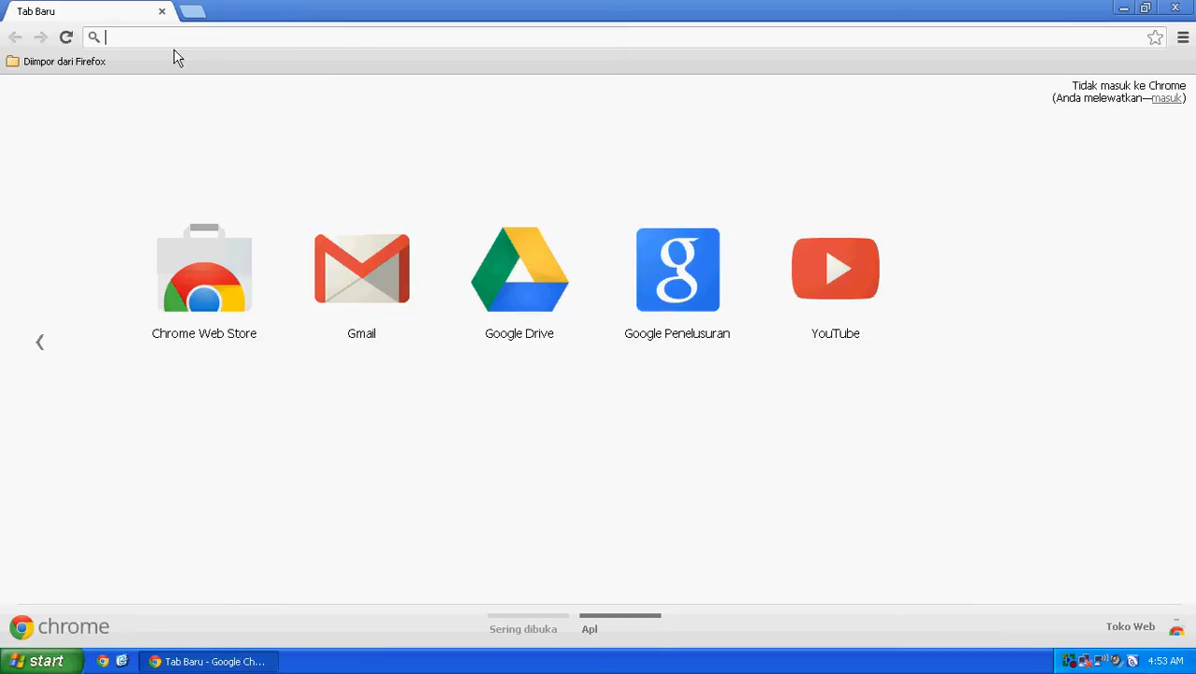
text(www.indoaplikasi.com)
key(Return)
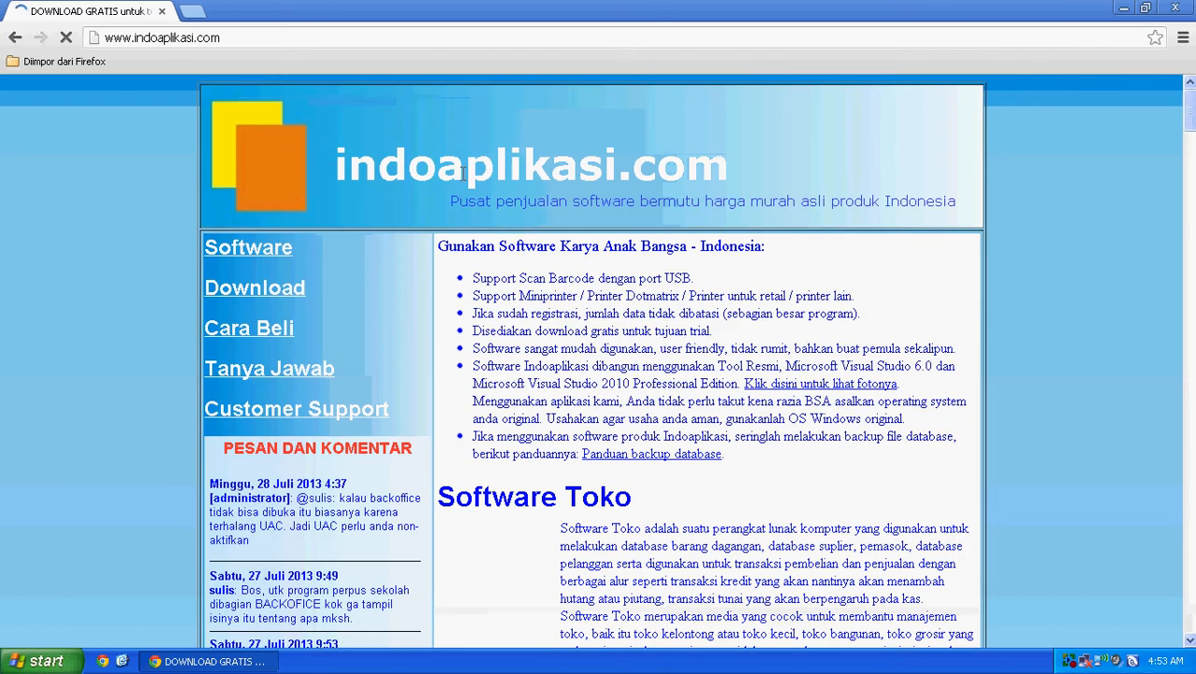
scroll(530, 193, down, 3)
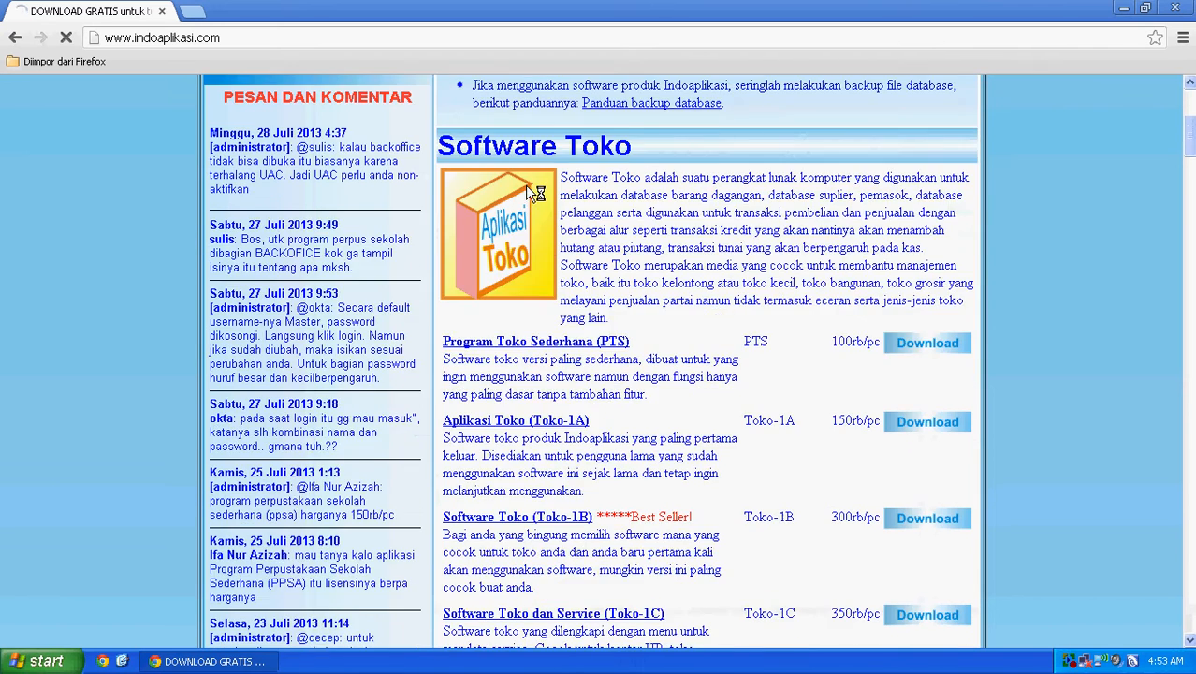
scroll(534, 193, down, 4)
scroll(604, 241, up, 2)
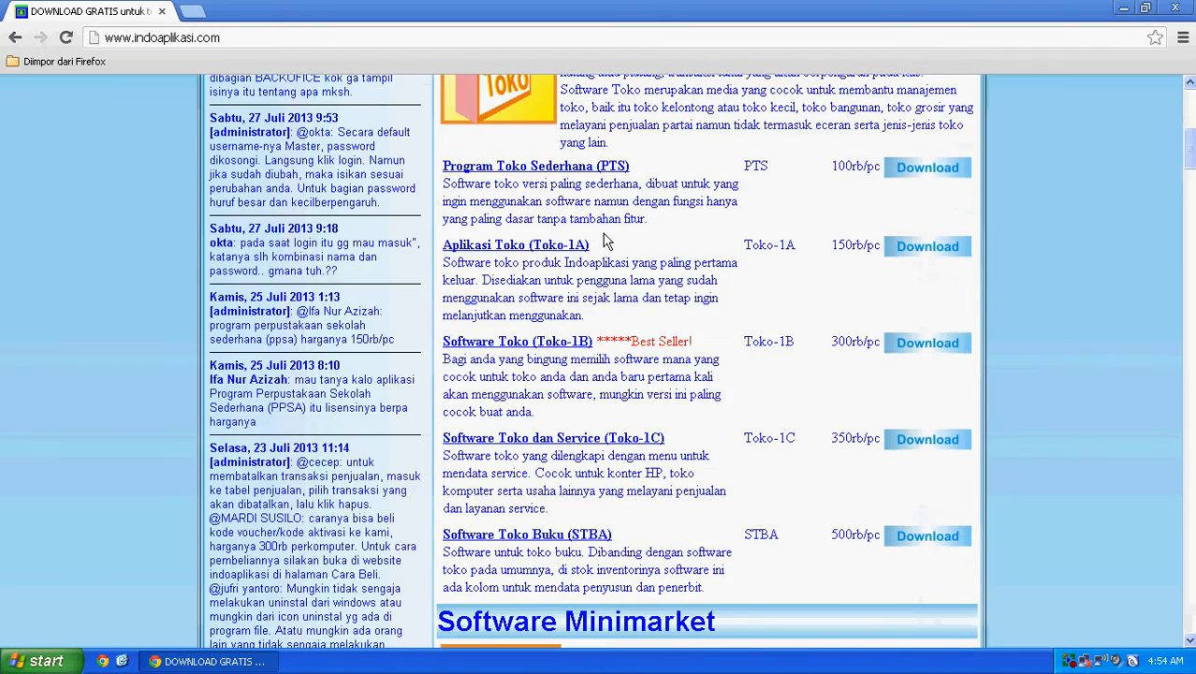
click(931, 343)
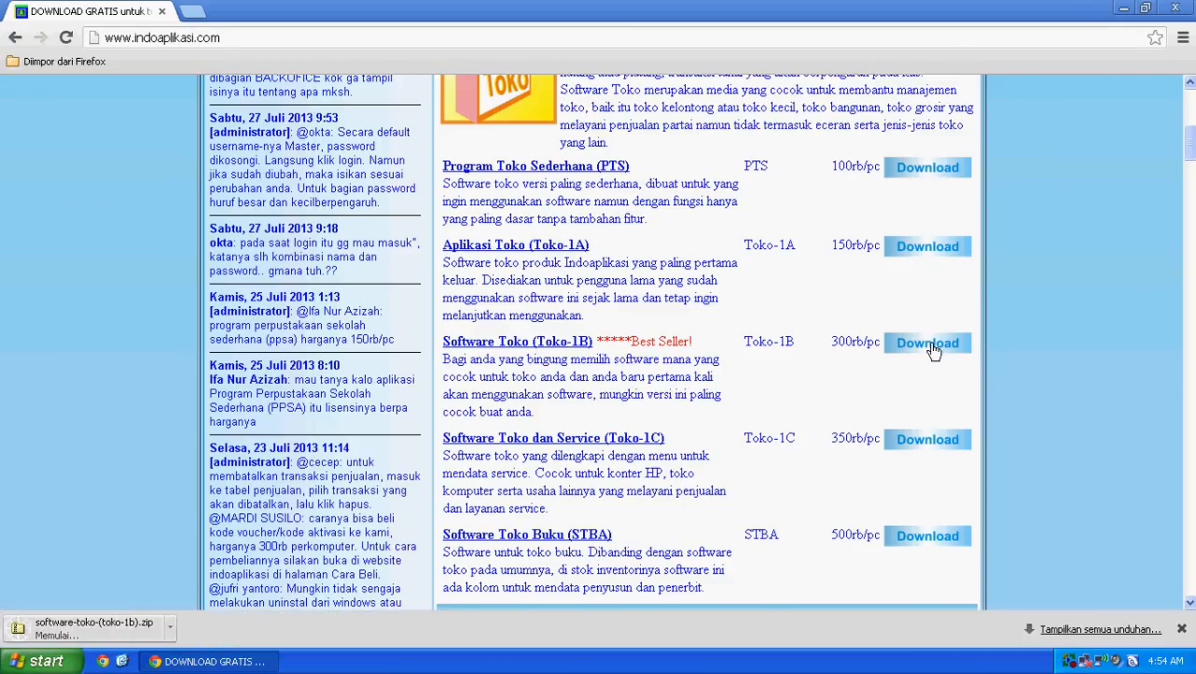
click(1100, 629)
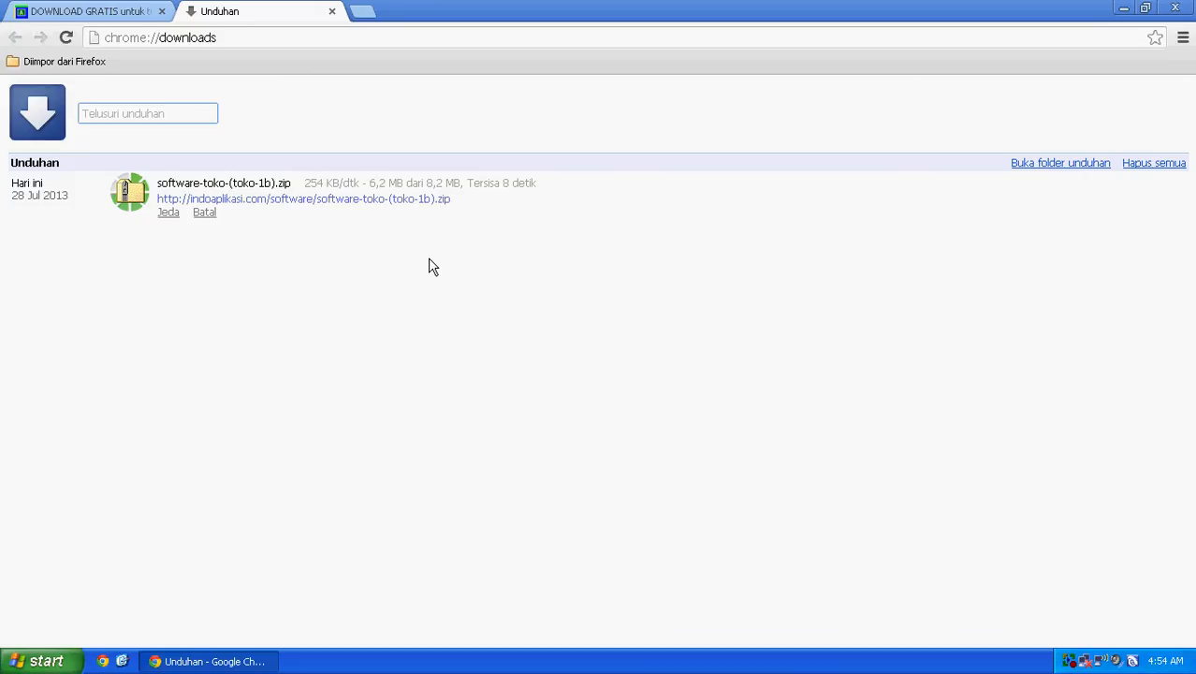
Step: Return to the Unduhan list and open the folder holding the finished Toko-1B zip
click(109, 9)
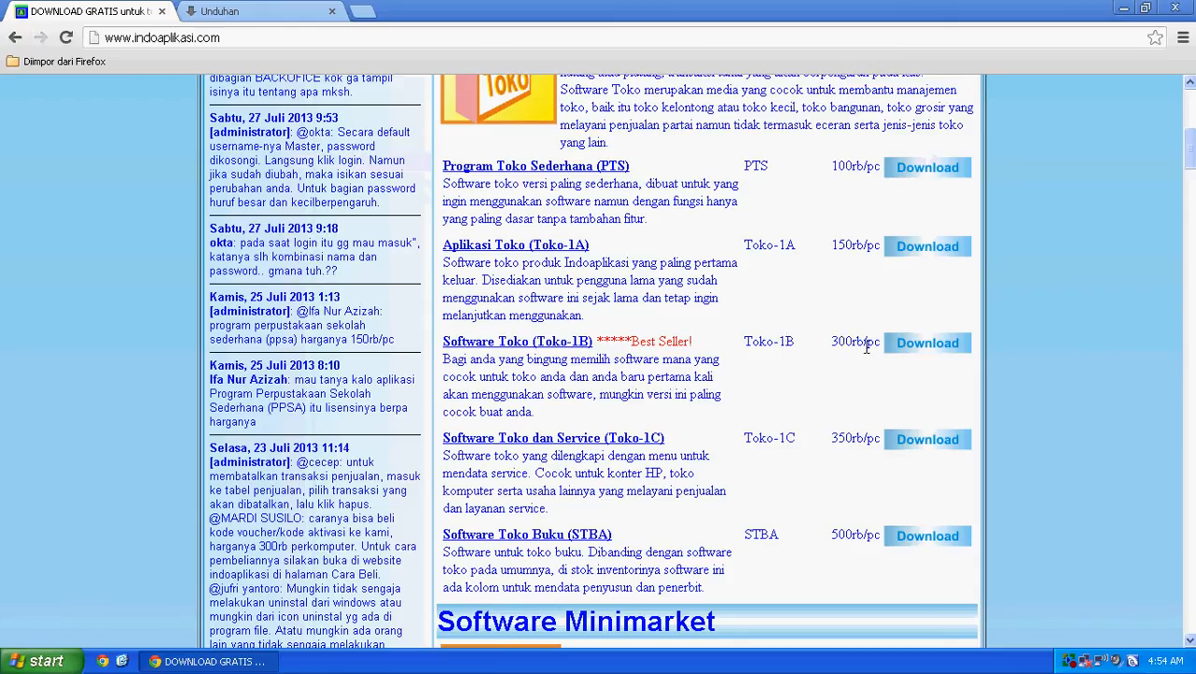
click(267, 9)
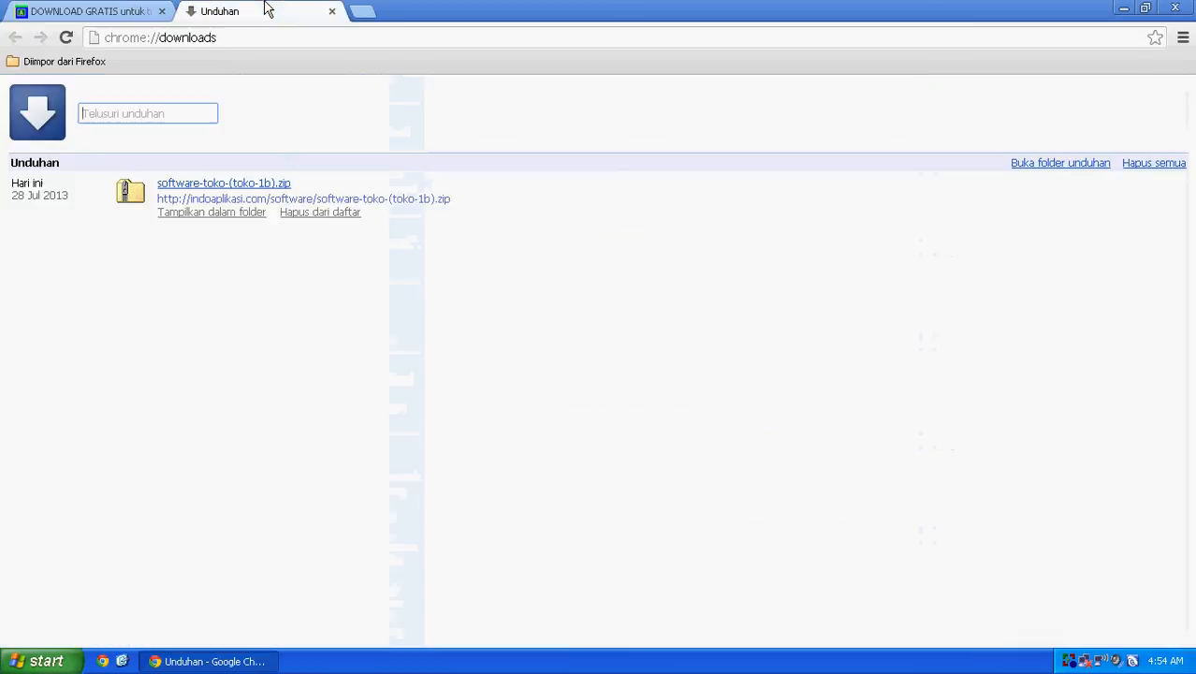
click(211, 213)
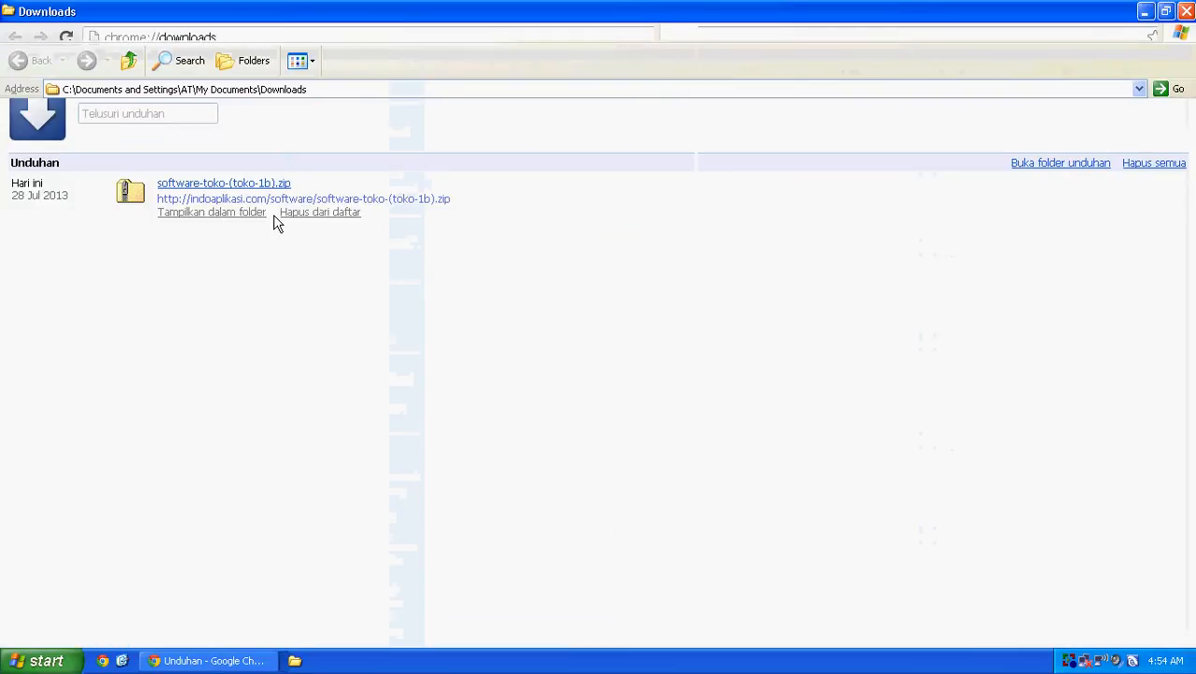
Step: Copy all 13 files from software-toko-(toko-1b).zip into the Downloads folder
click(743, 110)
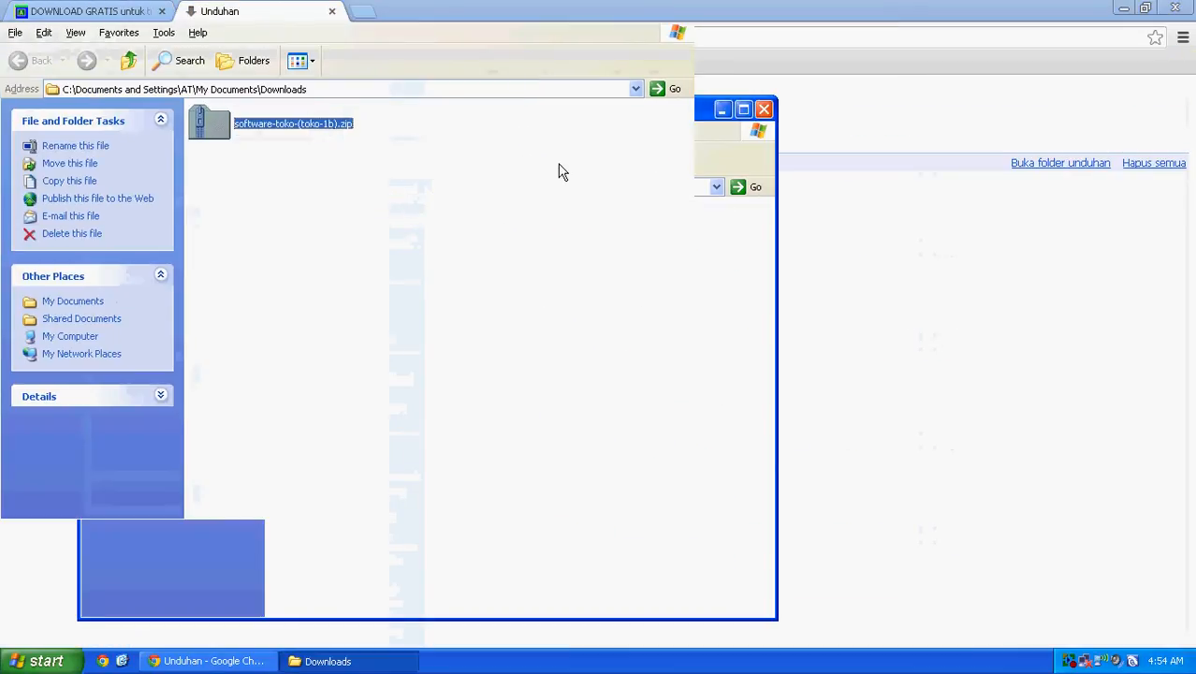
double_click(291, 126)
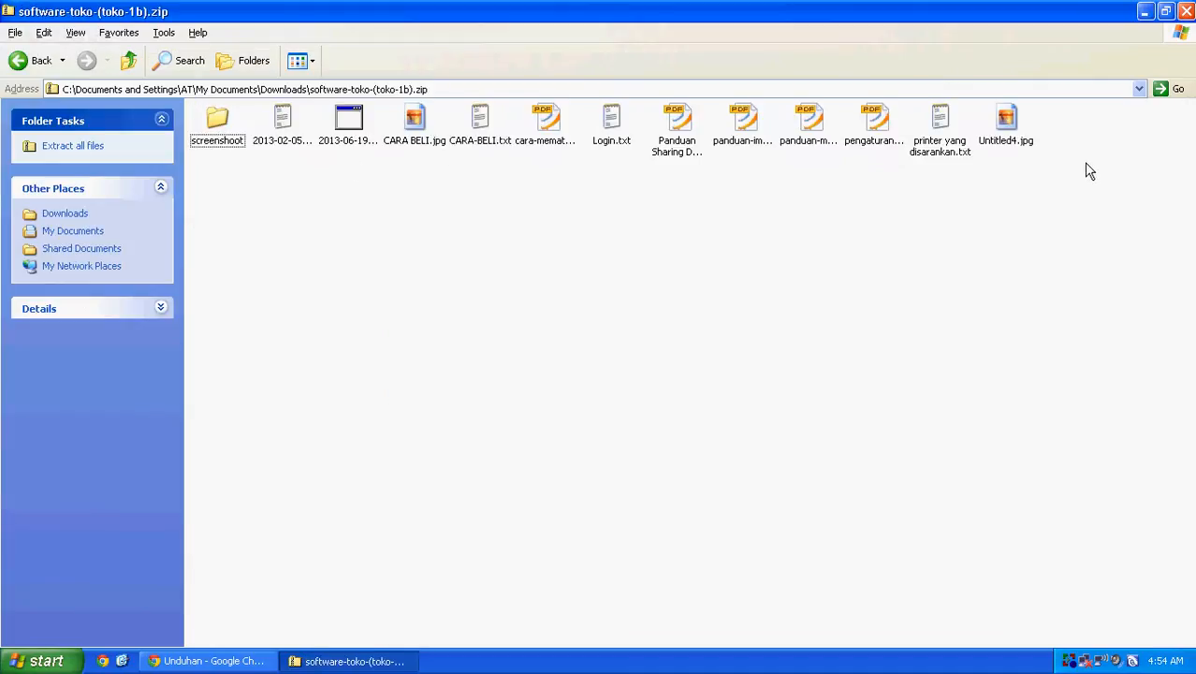
drag(1084, 165, 198, 112)
right_click(207, 117)
click(233, 178)
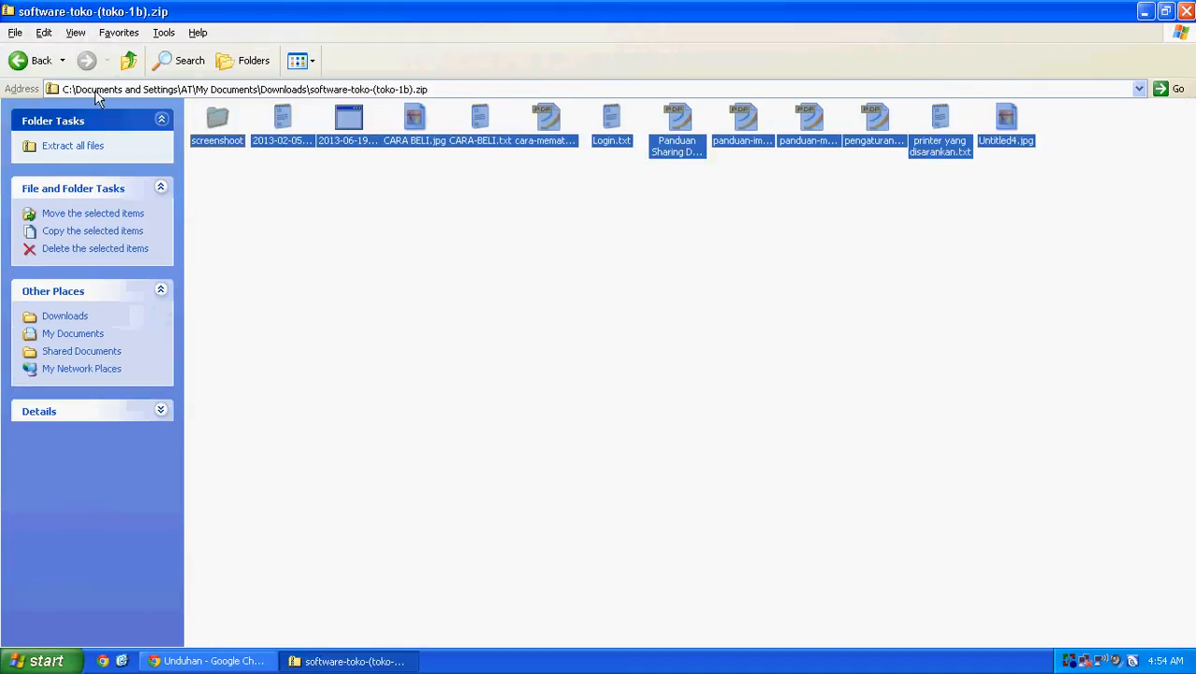
click(128, 60)
right_click(347, 195)
click(397, 285)
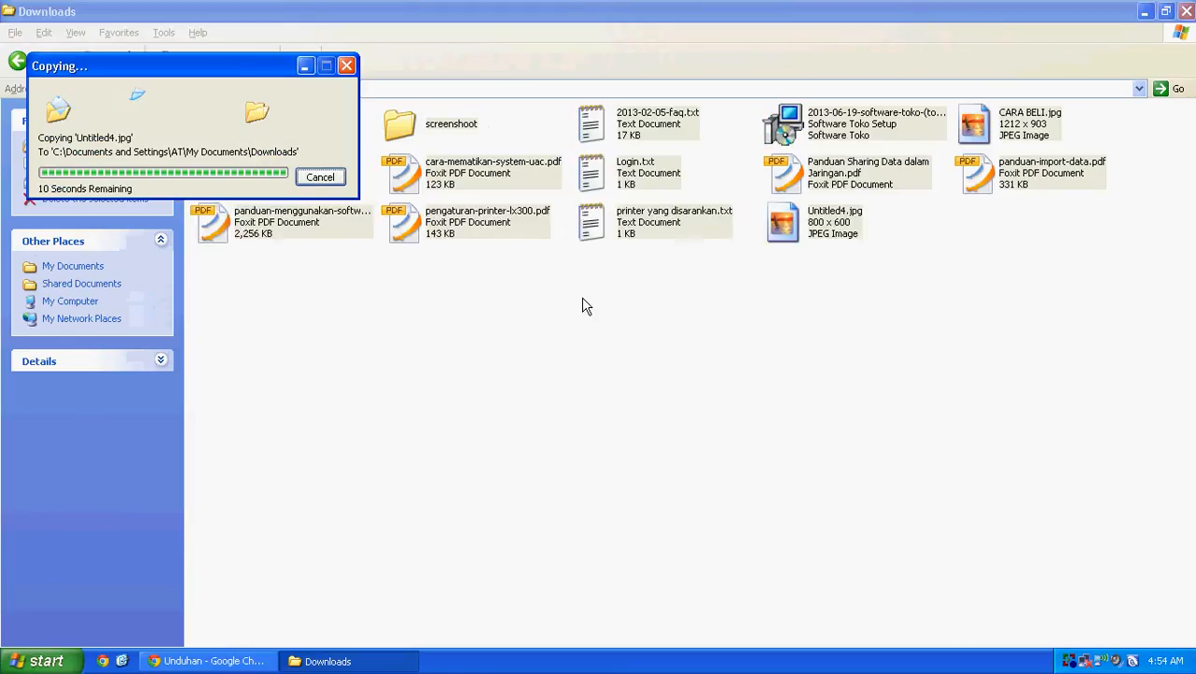
click(840, 326)
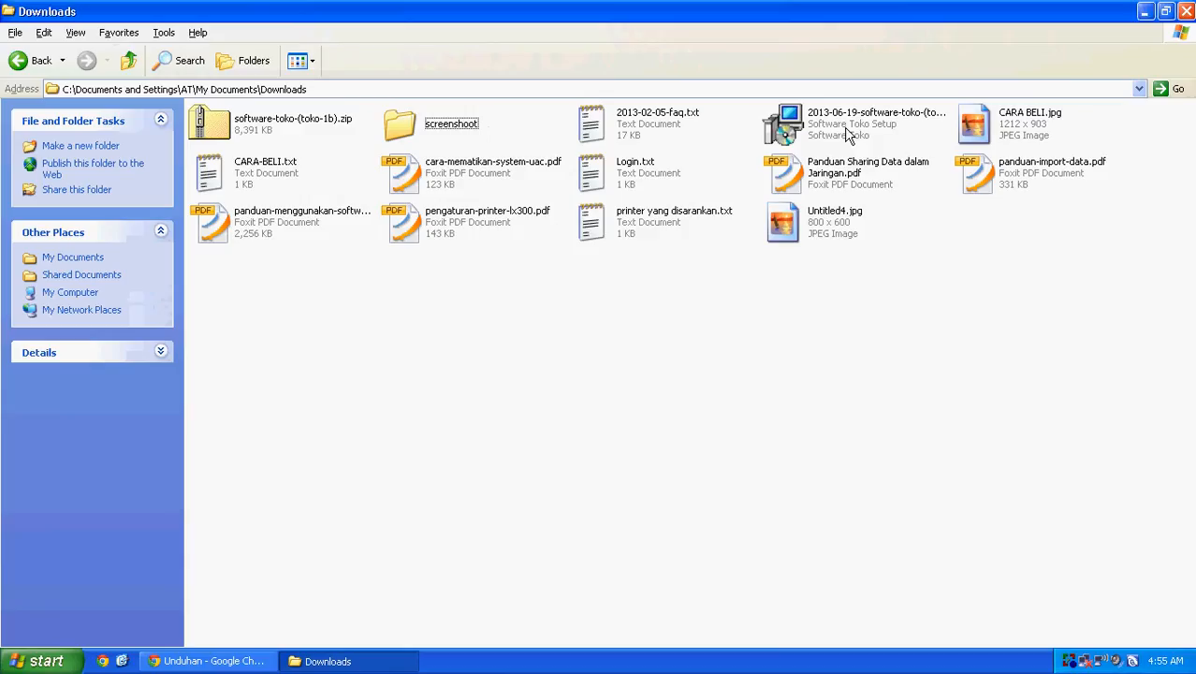
Step: Run the setup and install Software Toko to C:\Program Files\Software Toko with default options
double_click(850, 136)
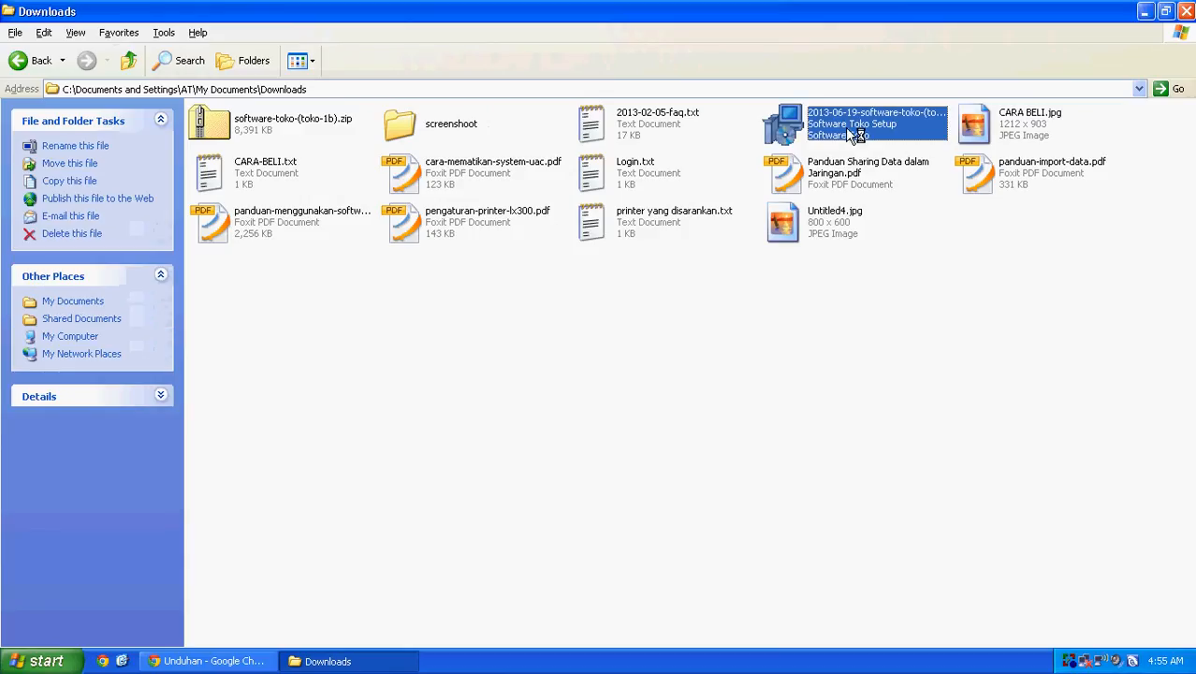
click(715, 475)
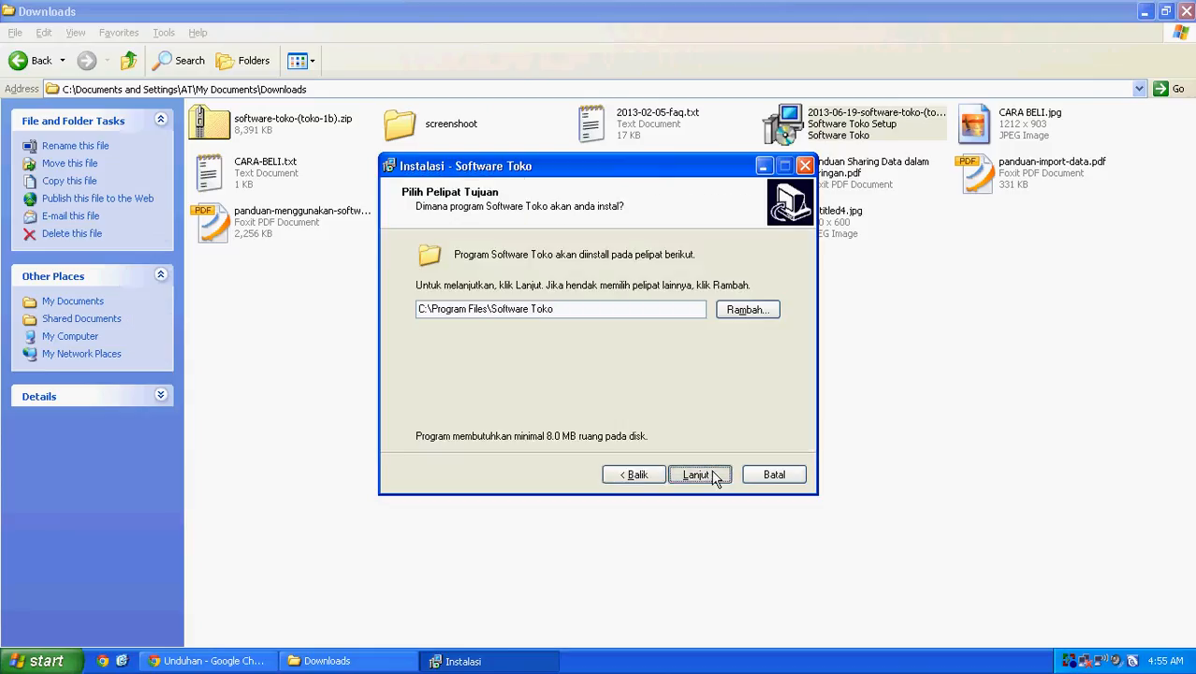
click(716, 475)
click(716, 476)
click(716, 475)
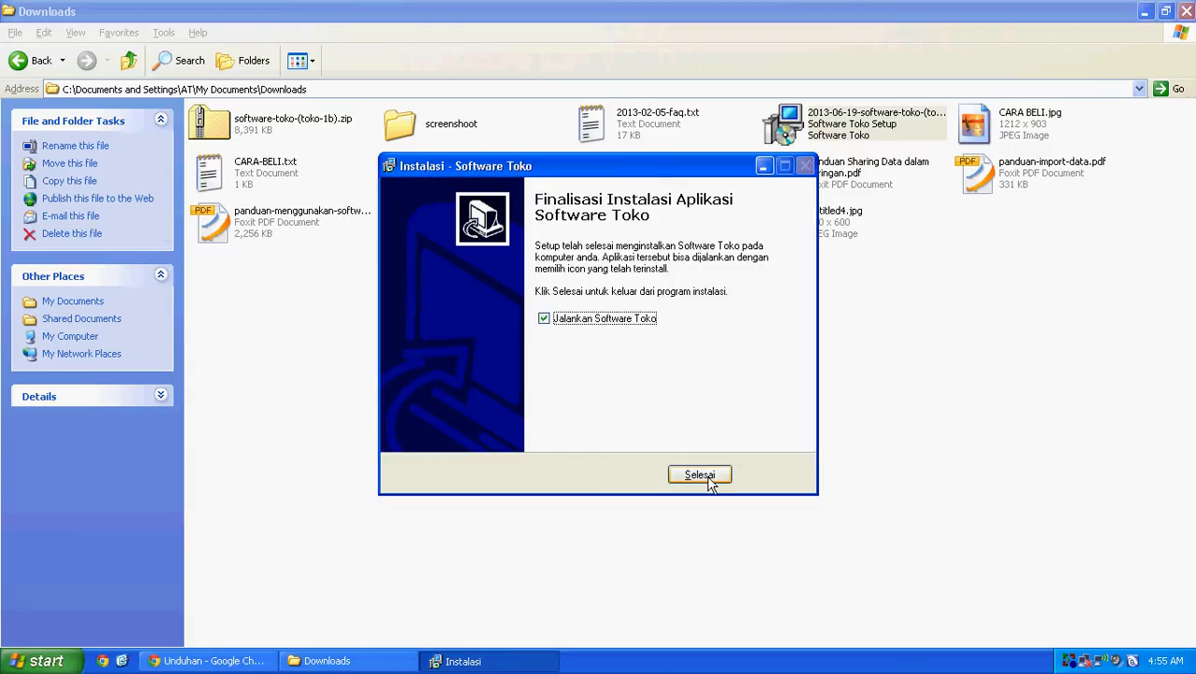
click(709, 479)
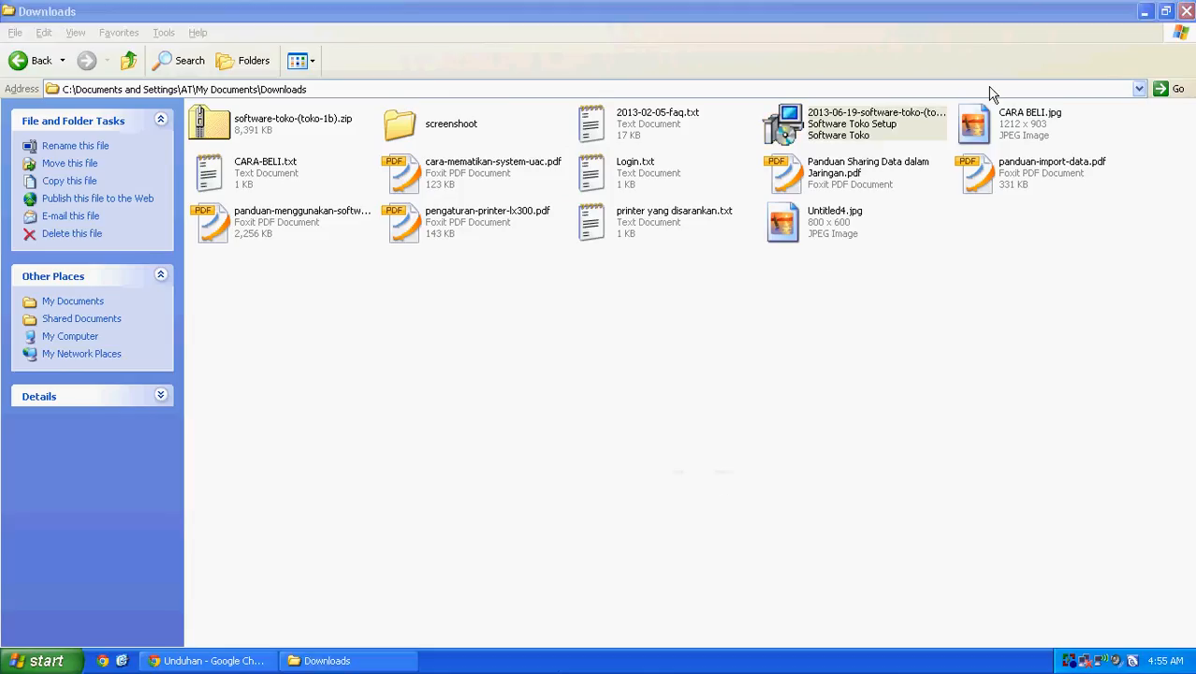
Step: Close the Downloads folder window and both Chrome tabs
click(1185, 11)
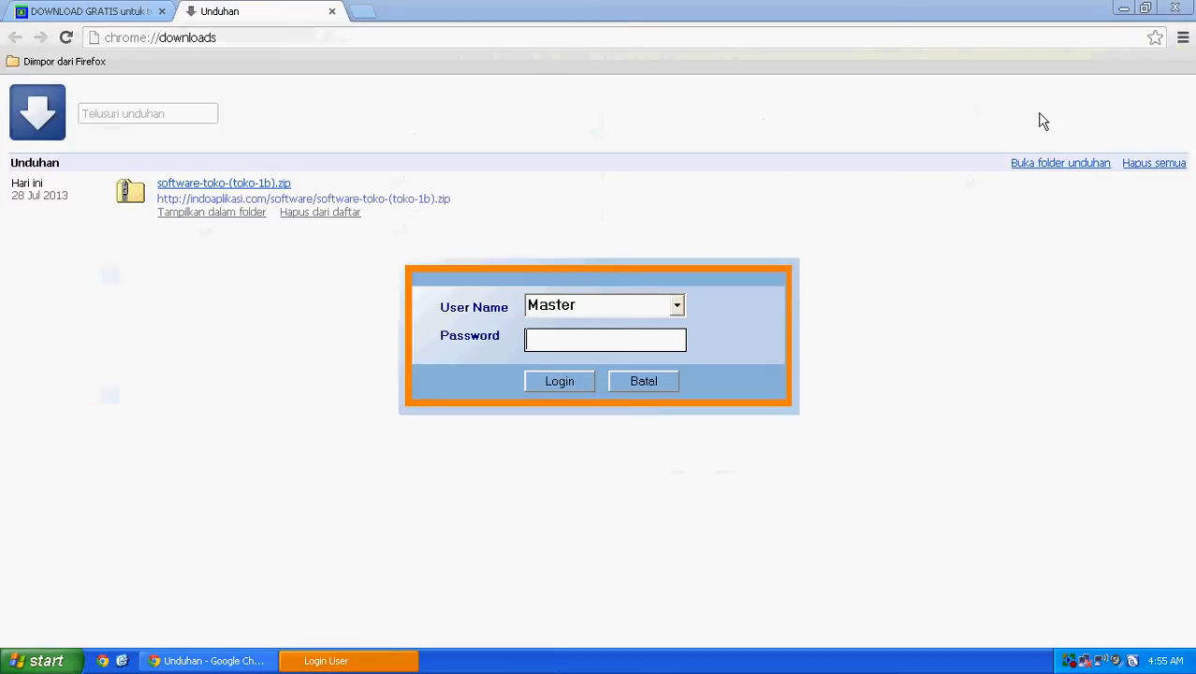
click(161, 11)
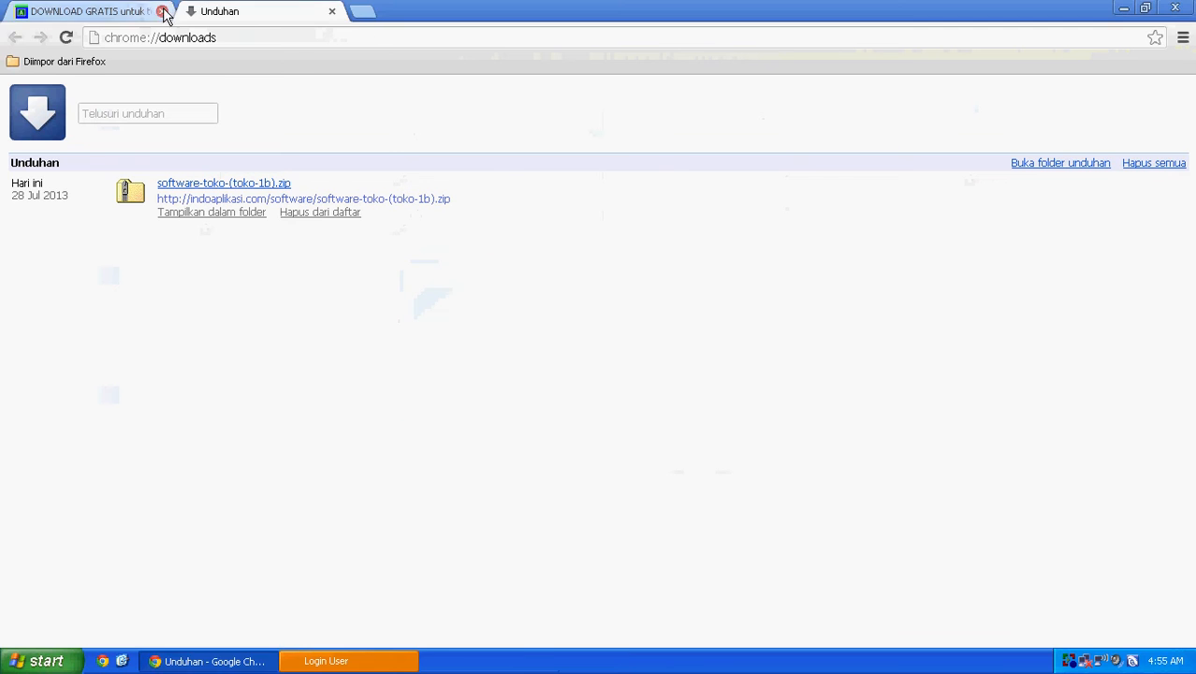
click(162, 12)
click(163, 12)
Step: Log in to Software Toko as user Master with the password
click(564, 338)
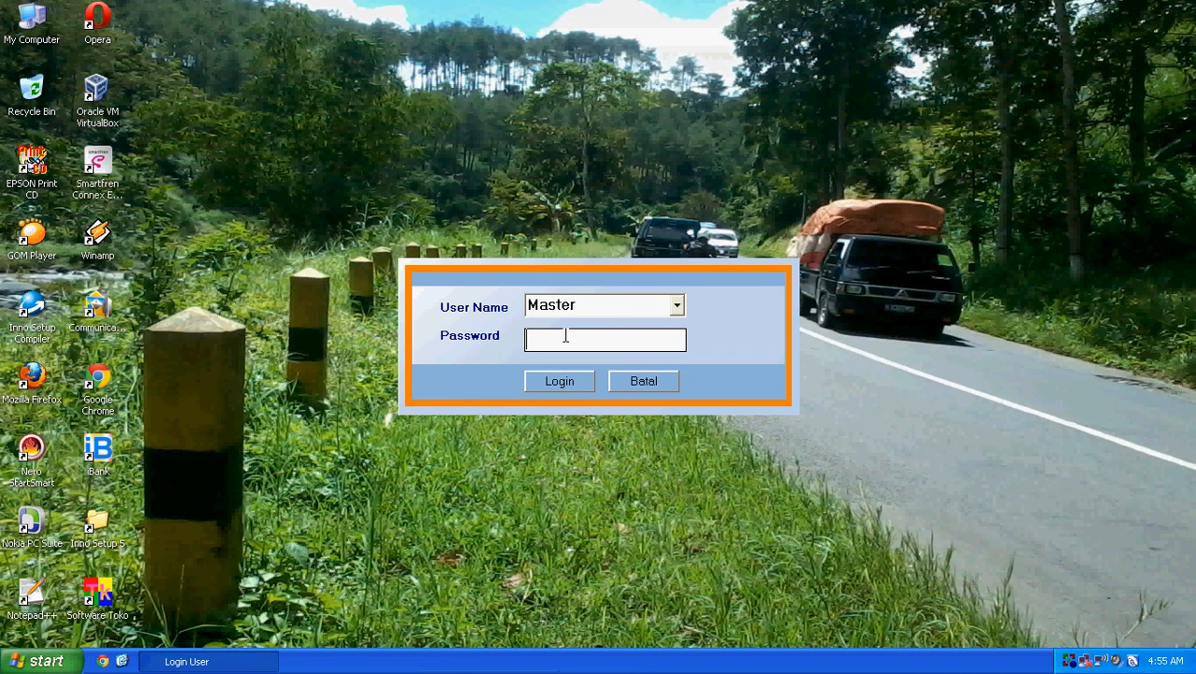
click(676, 309)
click(653, 328)
click(631, 344)
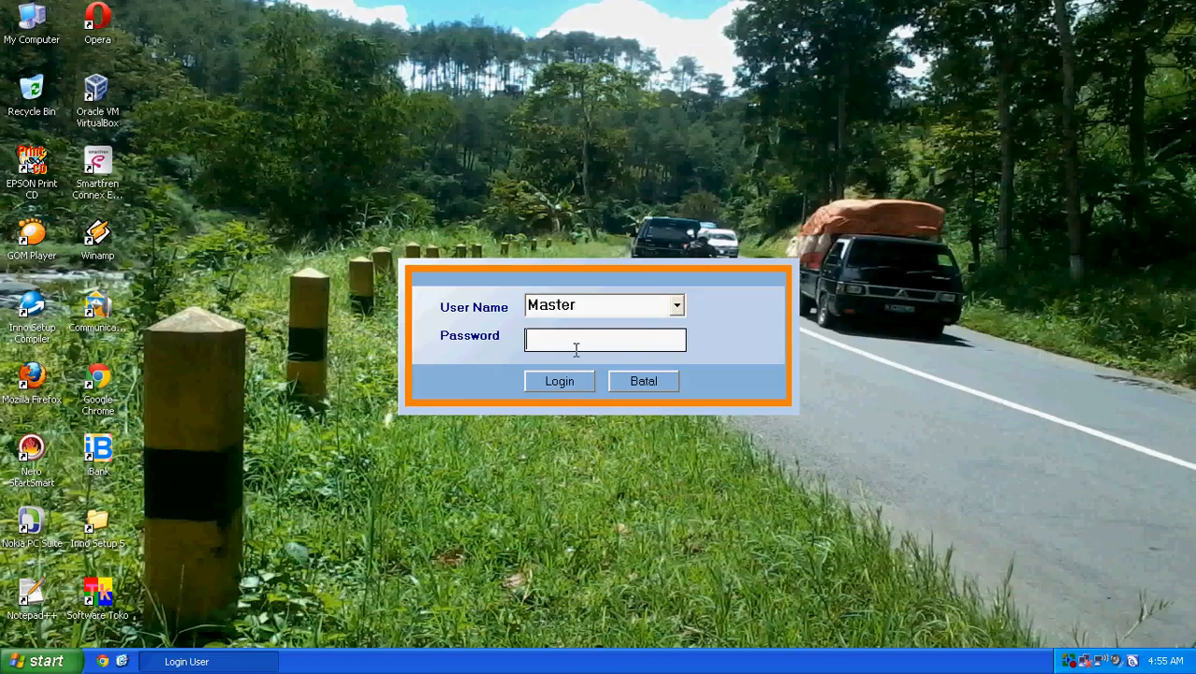
key(Return)
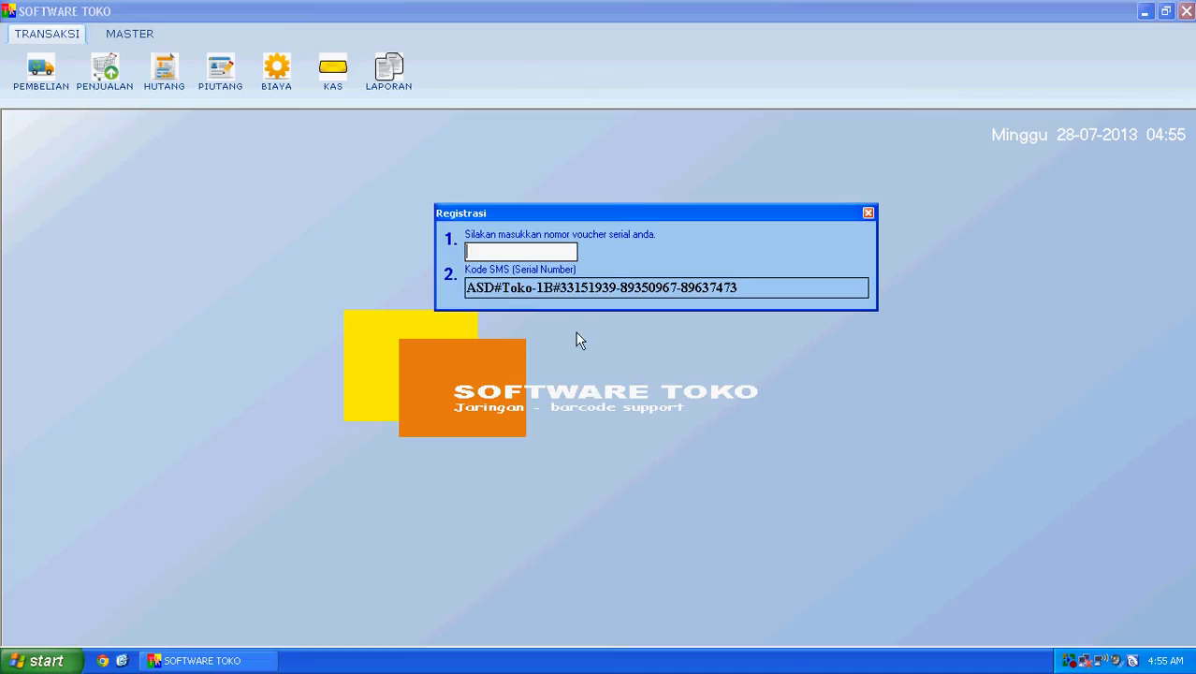
click(103, 661)
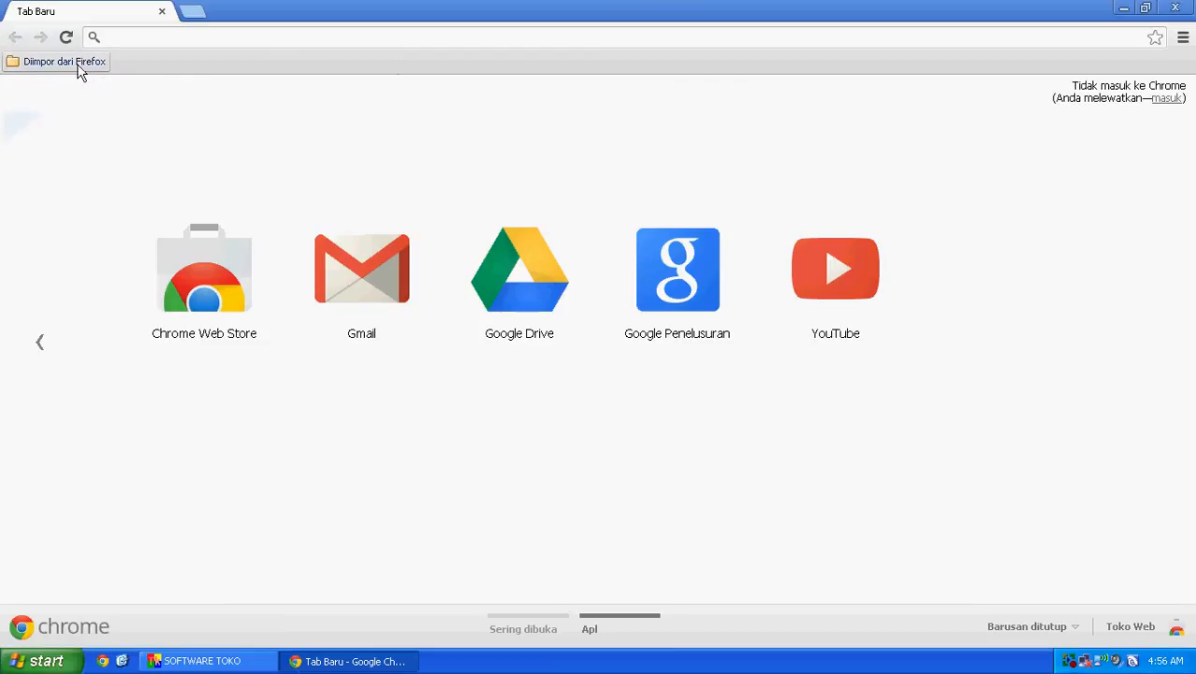
click(64, 61)
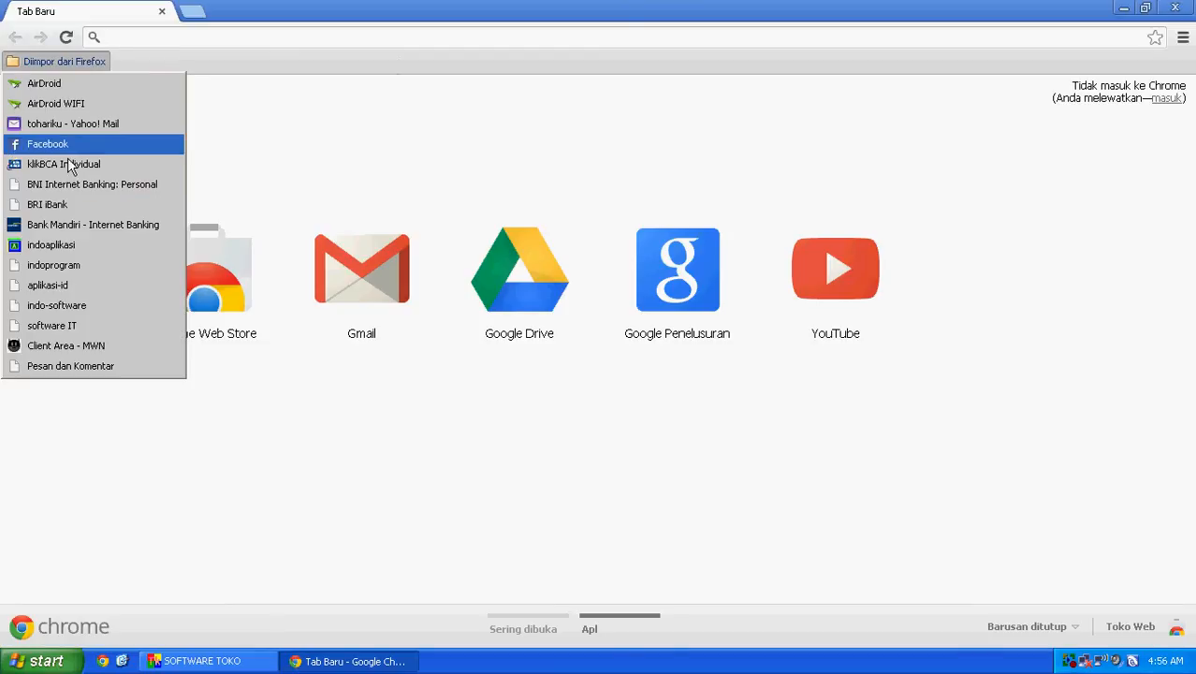
click(156, 38)
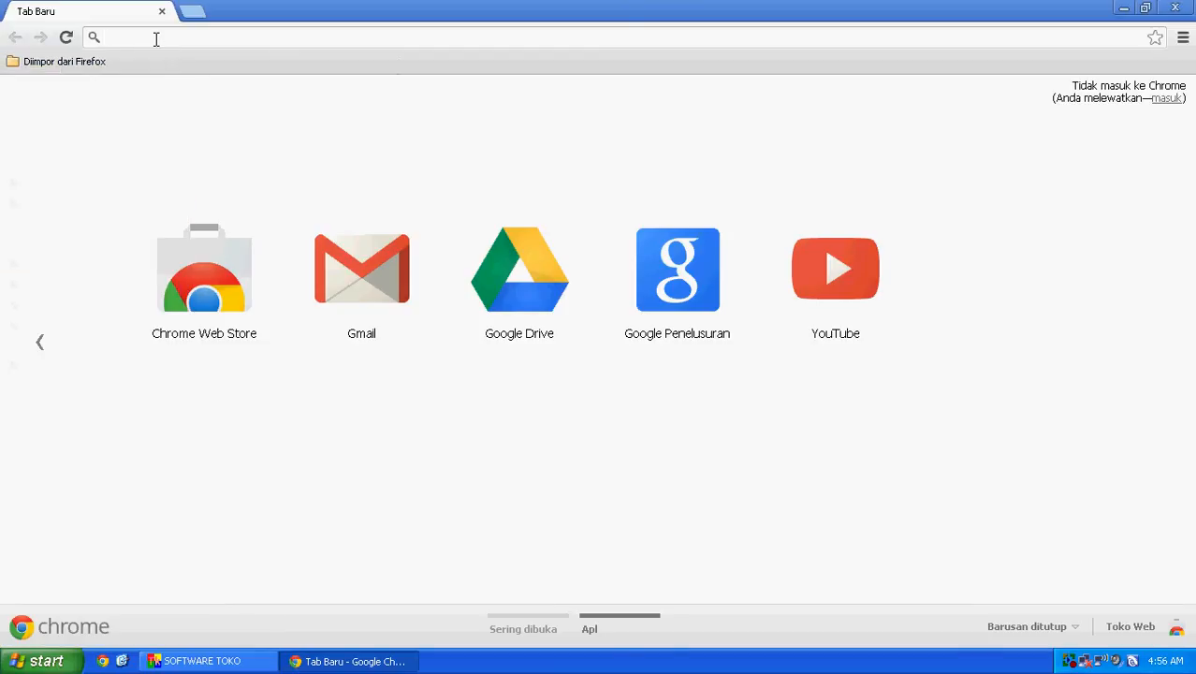
text(in)
key(Return)
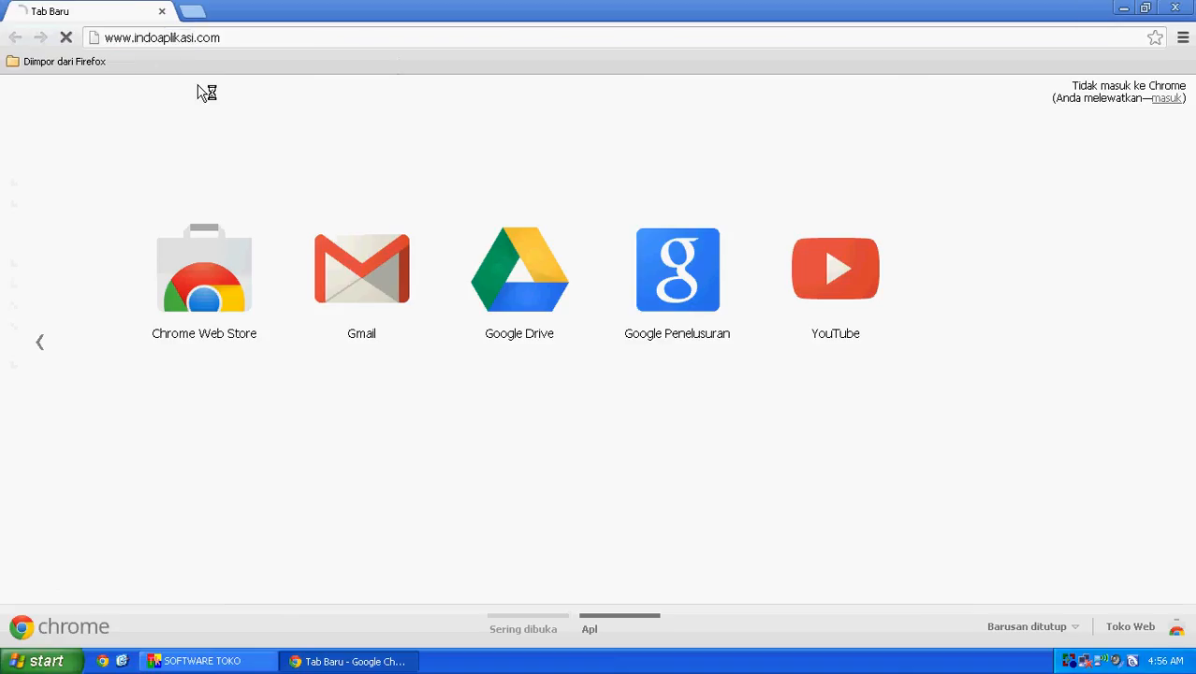
click(282, 37)
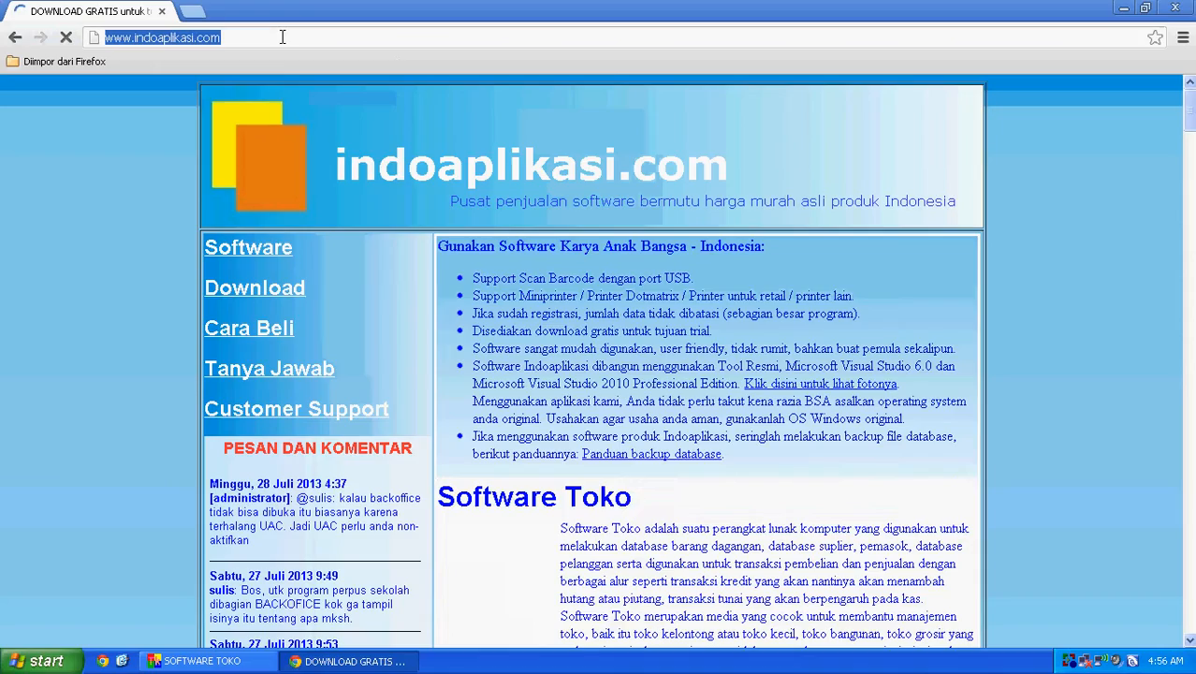
text(/)
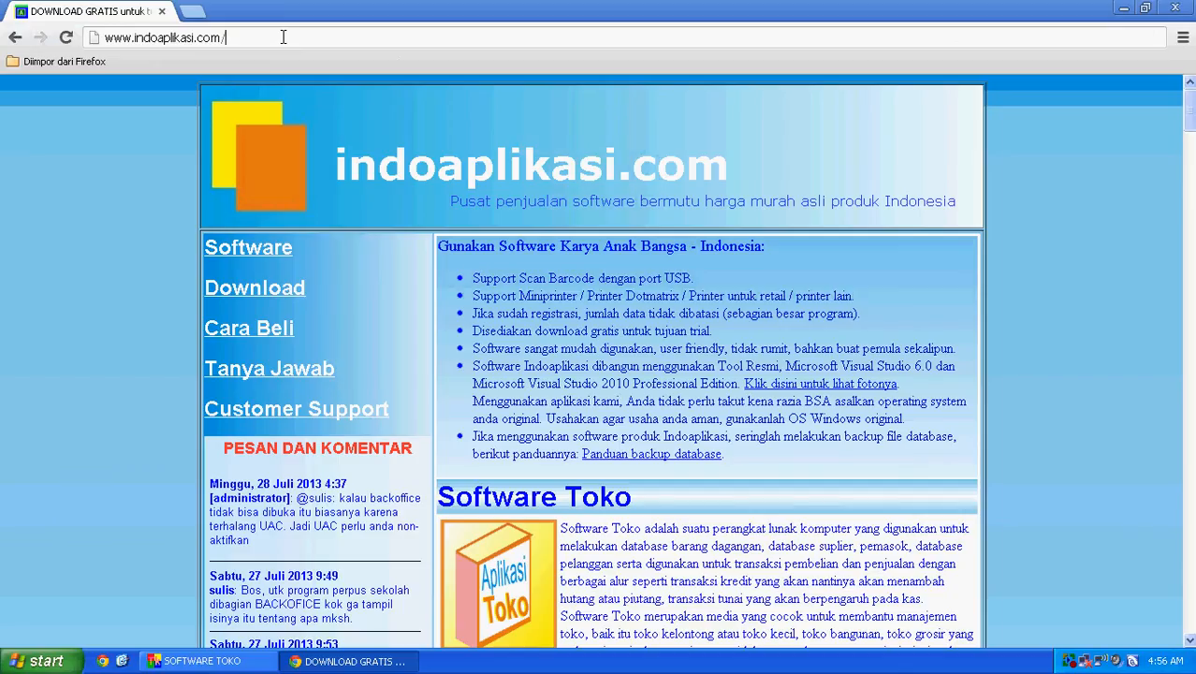
text(histor)
text(i-akti)
key(BackSpace)
key(BackSpace)
key(BackSpace)
text(-kode-aktivasi-)
key(BackSpace)
text(.php)
key(Return)
Step: Copy the voucher number from the history page and close the browser
double_click(753, 374)
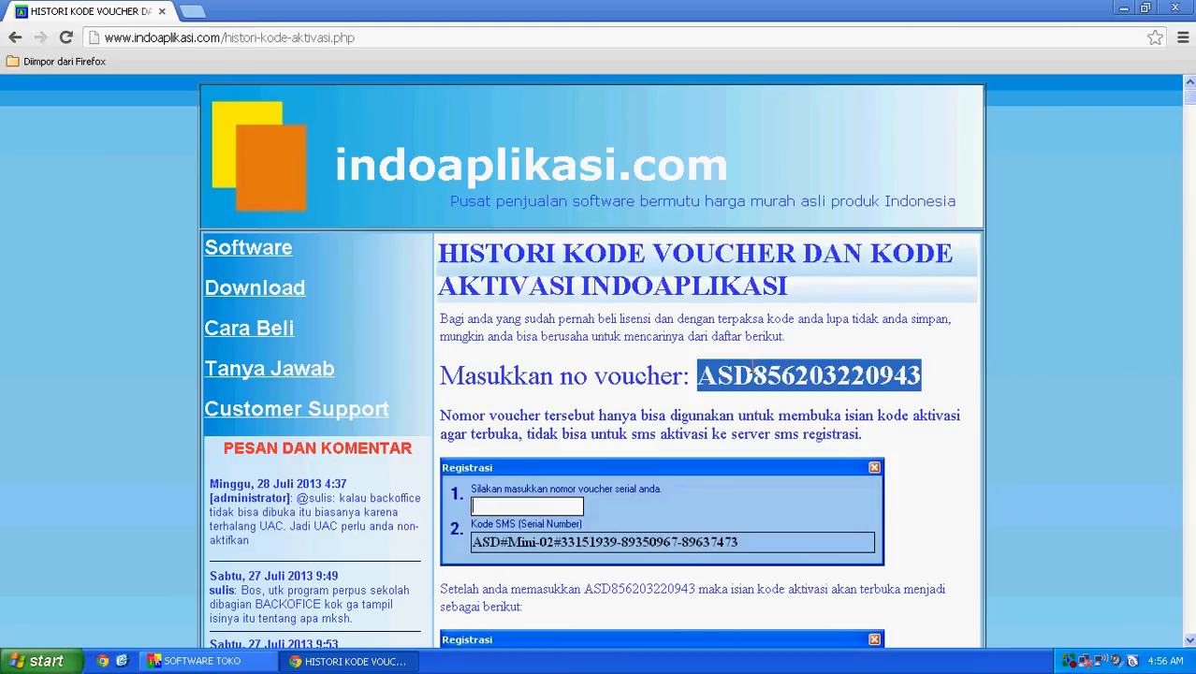
right_click(763, 373)
click(790, 380)
click(162, 13)
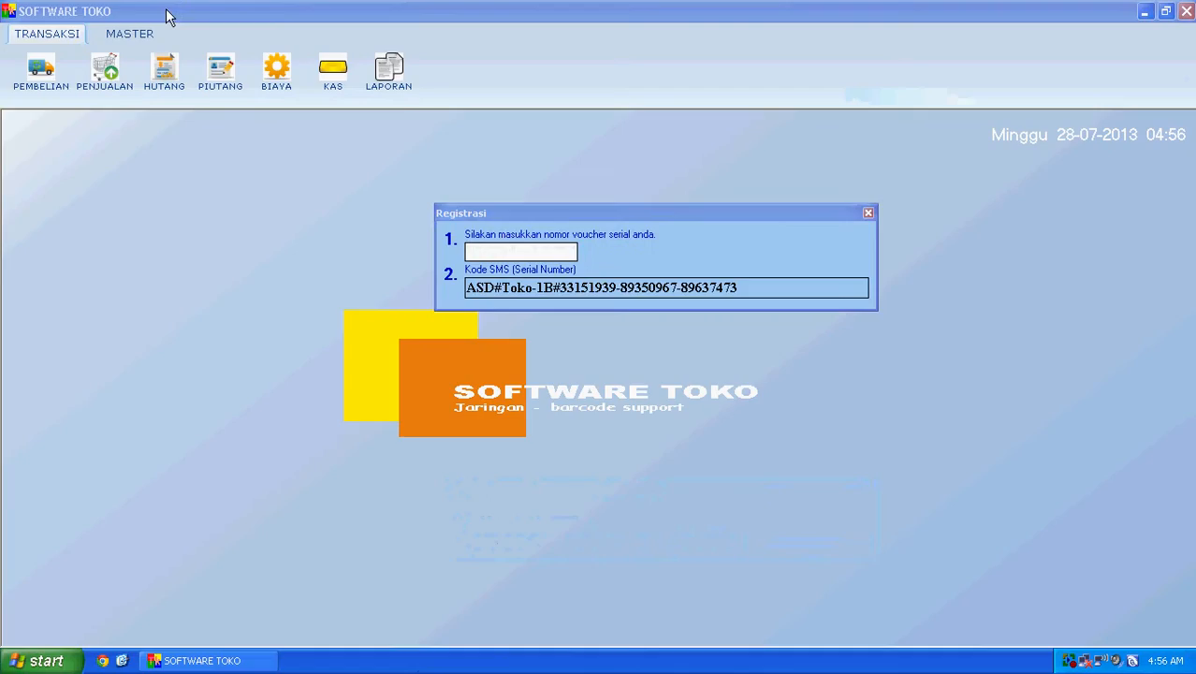
Step: Paste the copied voucher serial into Registrasi's voucher field, then close the dialog
click(488, 212)
right_click(505, 252)
click(534, 316)
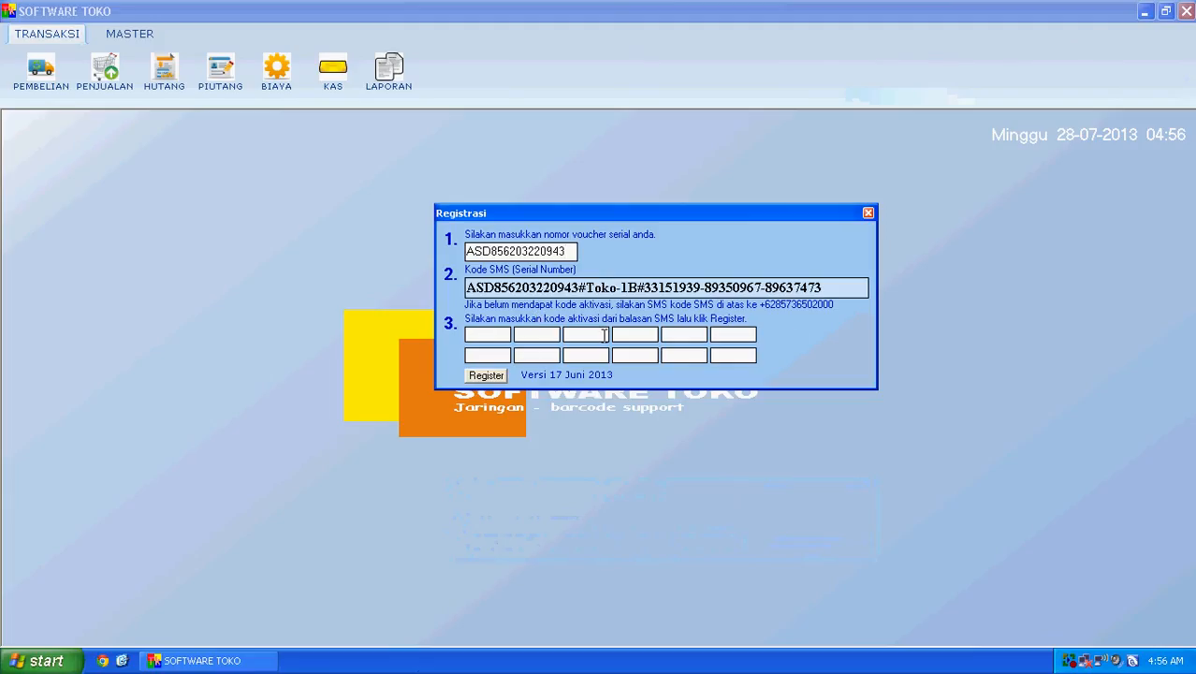
click(868, 214)
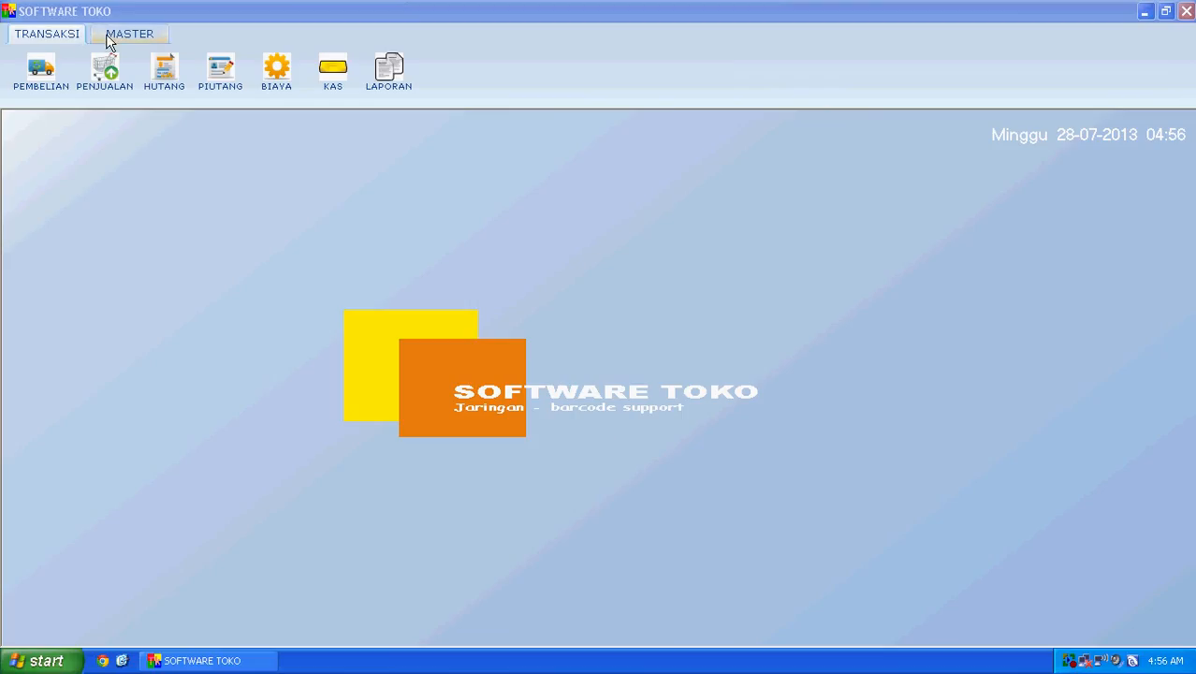
Step: Open MASTER > BACKOFFICE, export BARANG data to Excel, and close the workbook unsaved
click(38, 40)
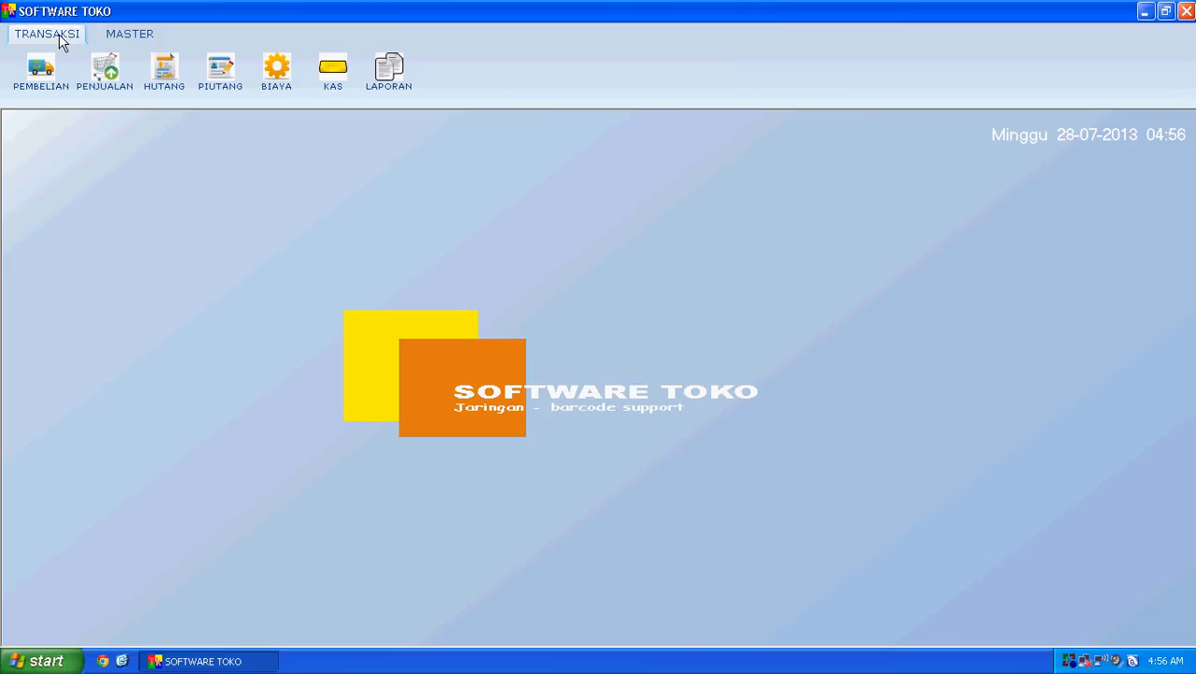
click(123, 35)
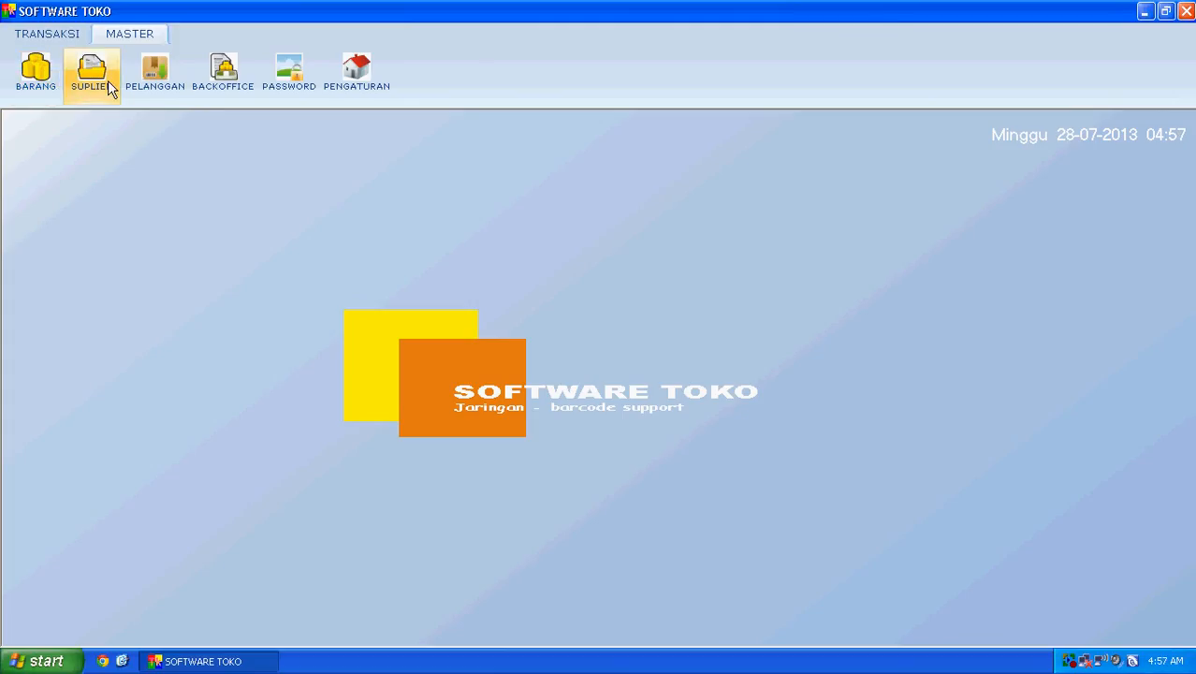
click(217, 82)
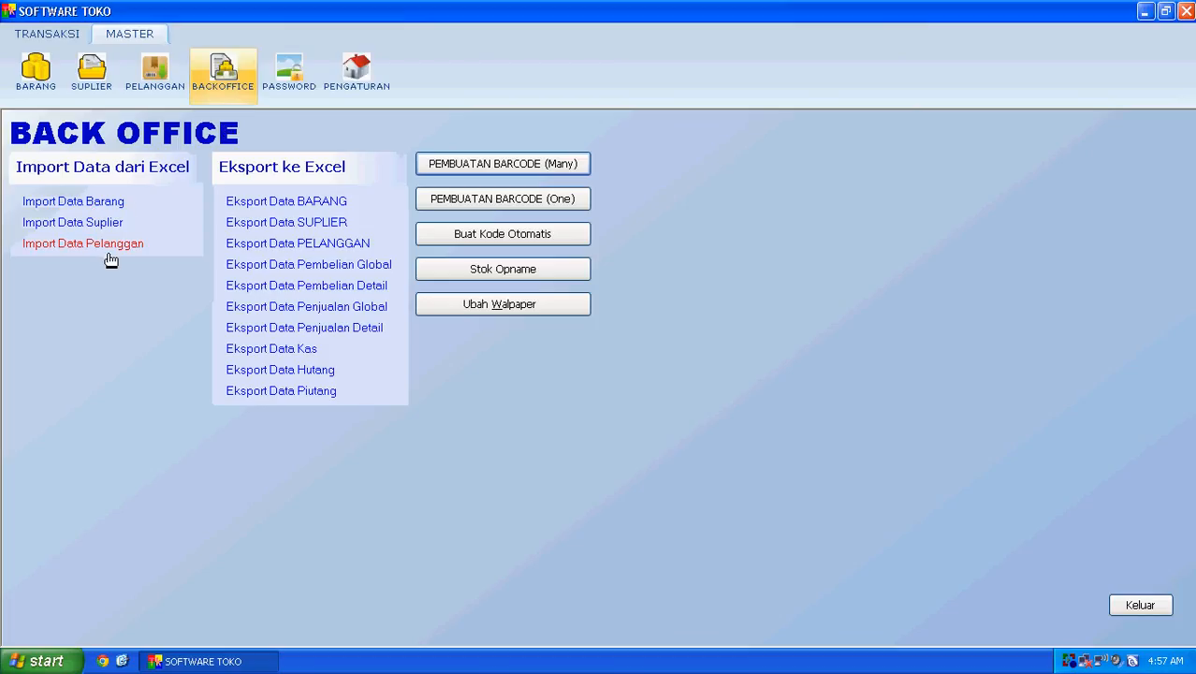
click(296, 205)
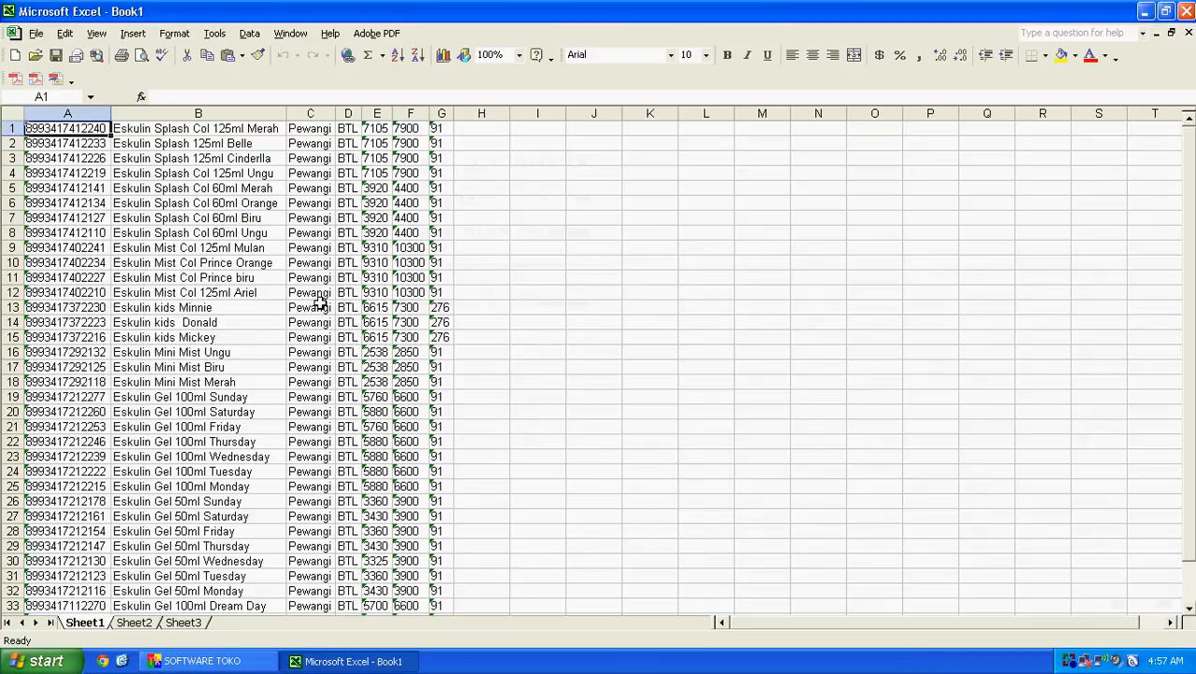
click(1185, 11)
click(603, 379)
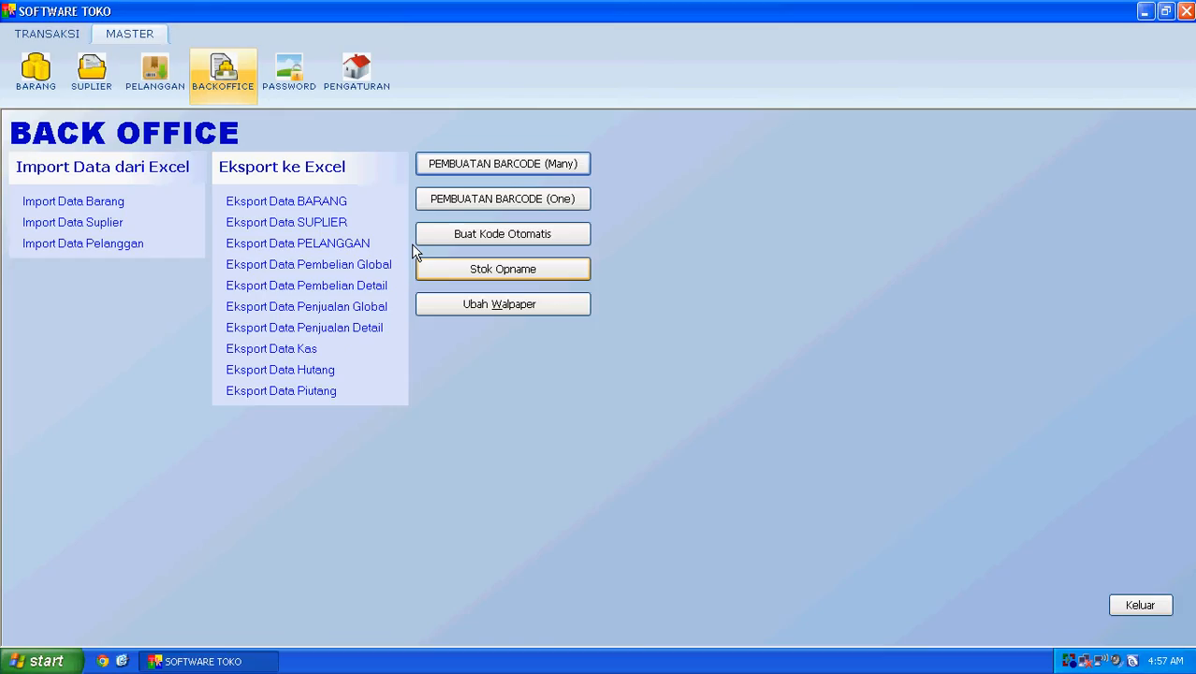
click(506, 166)
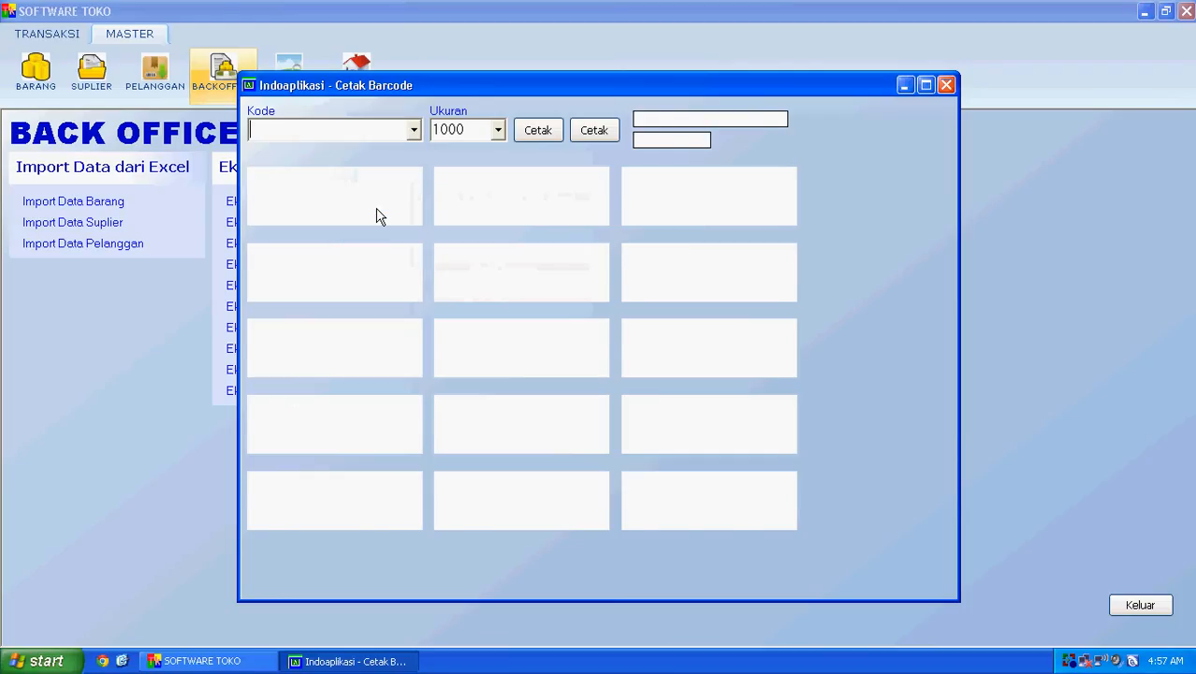
click(376, 208)
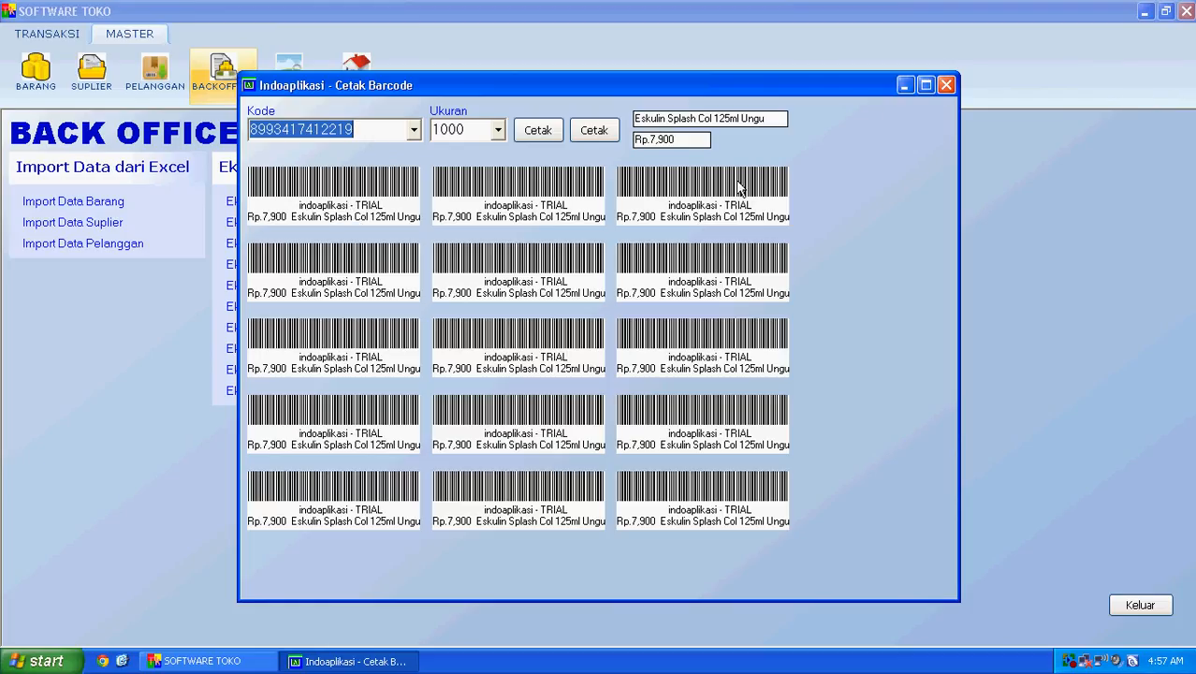
click(946, 85)
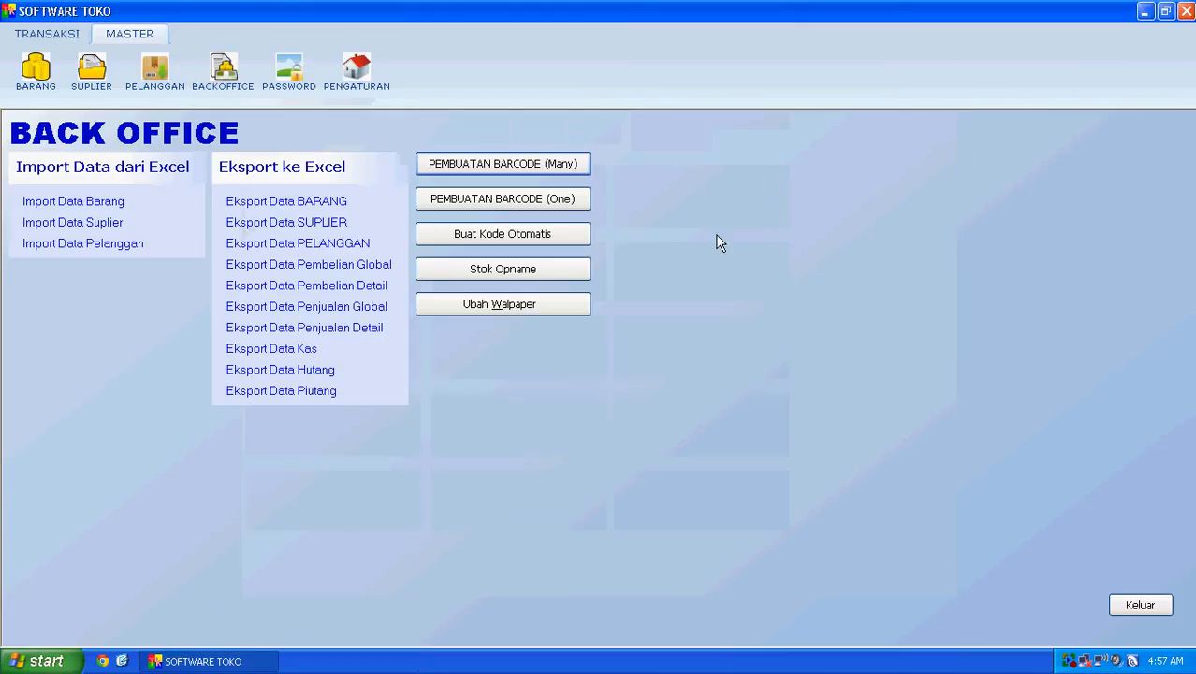
Step: View the PENGATURAN store settings, close them, and switch to TRANSAKSI functions
click(324, 202)
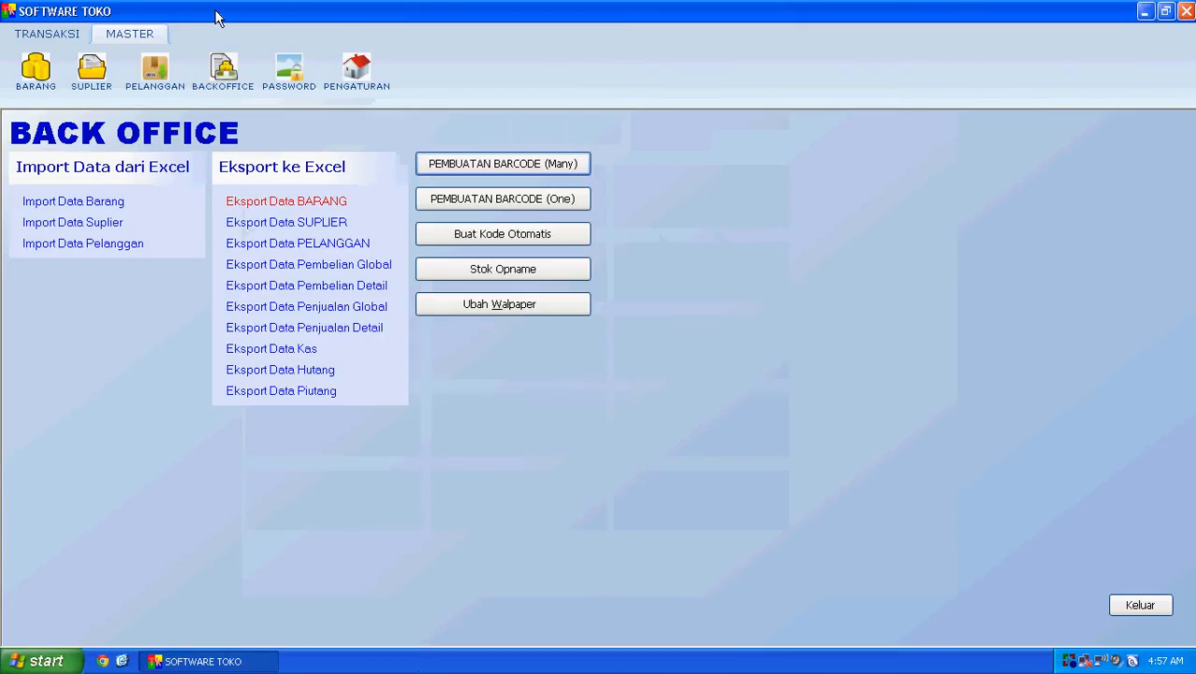
click(357, 79)
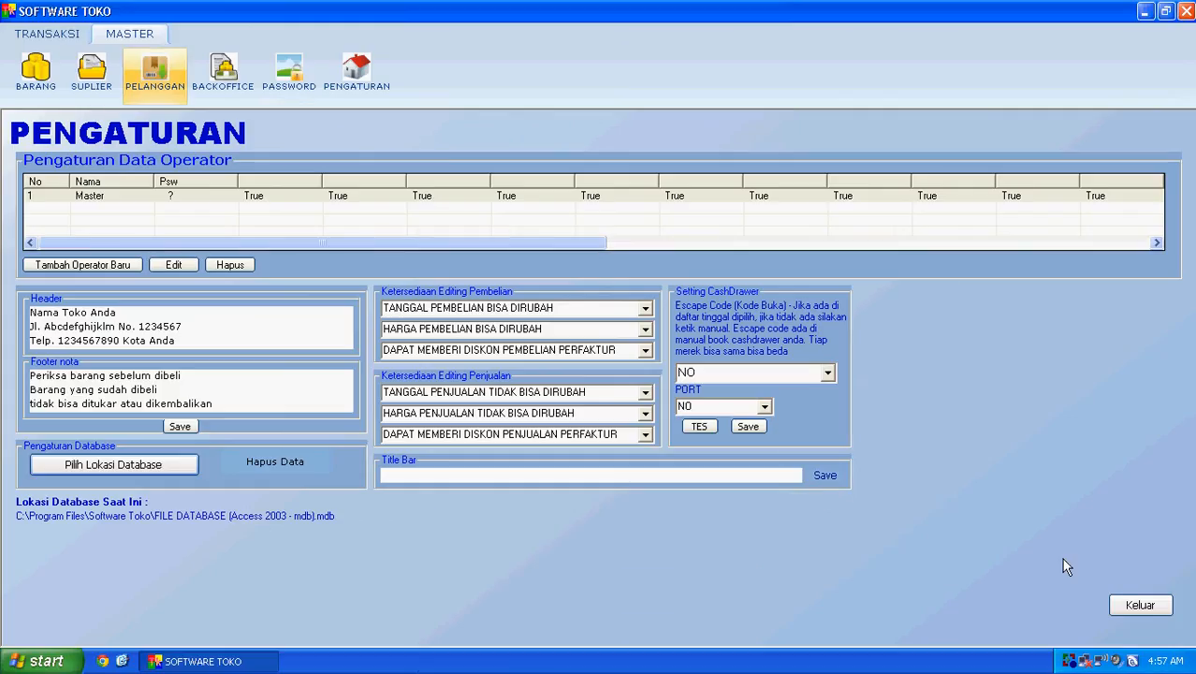
click(1120, 603)
click(72, 32)
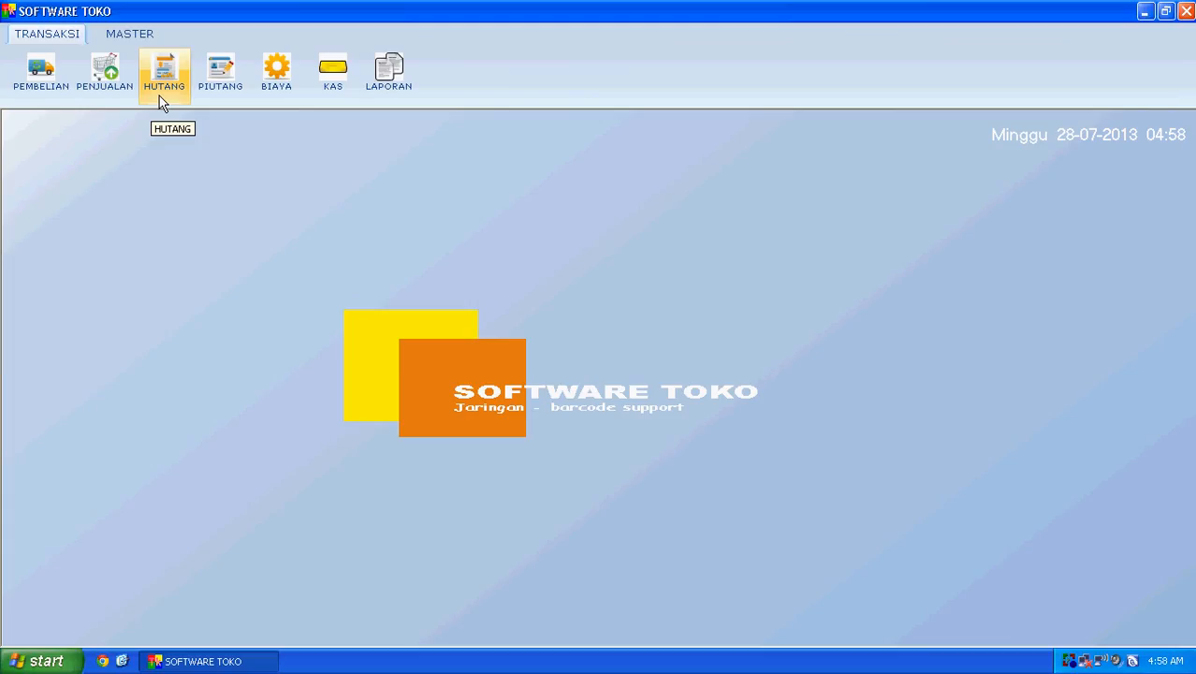
Step: Browse the PIUTANG receivables and BIAYA expenses lists, then bring up the LAPORAN reports menu
click(220, 94)
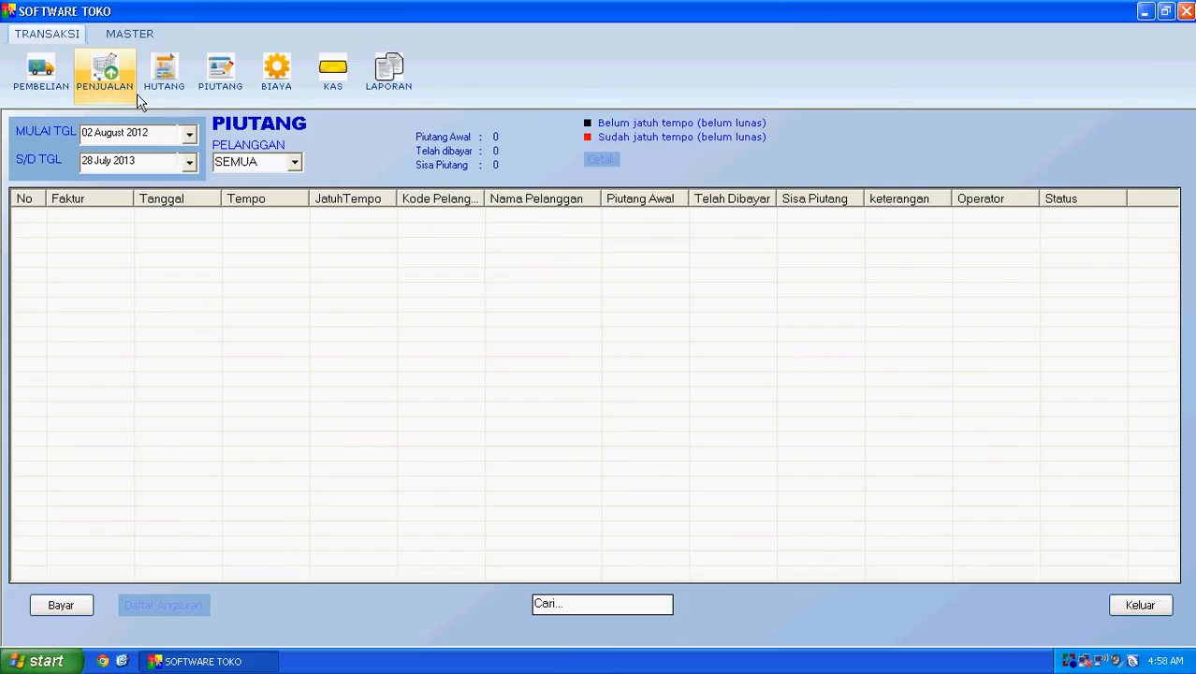
click(274, 87)
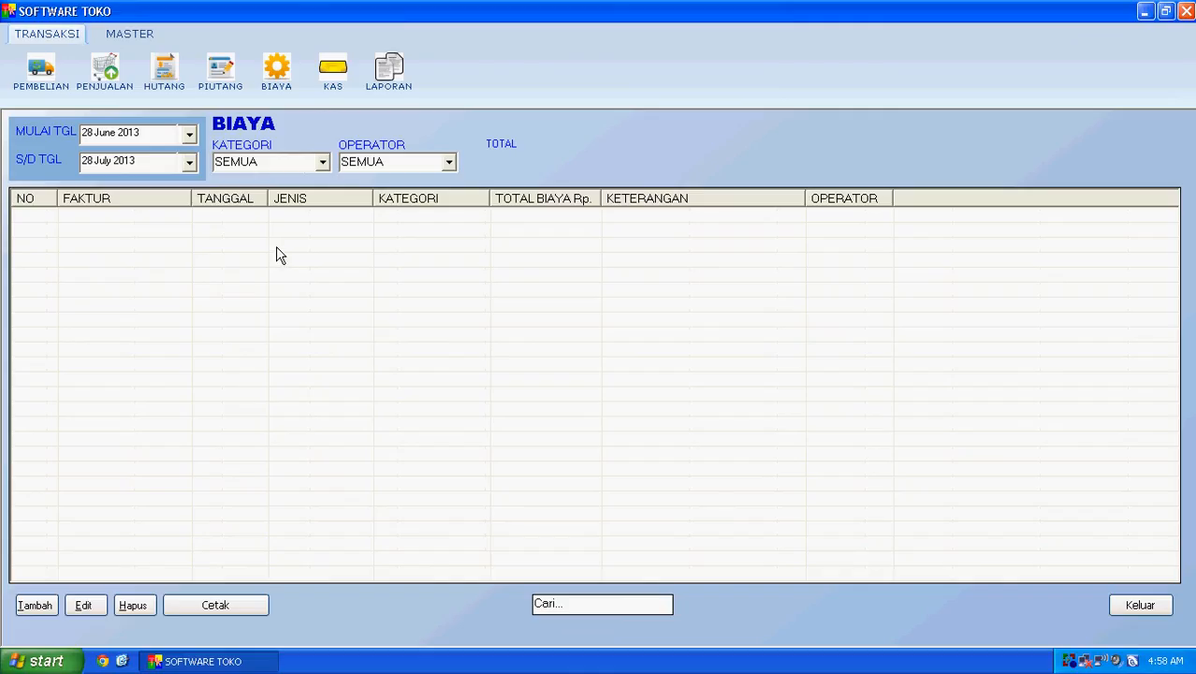
click(332, 75)
click(393, 86)
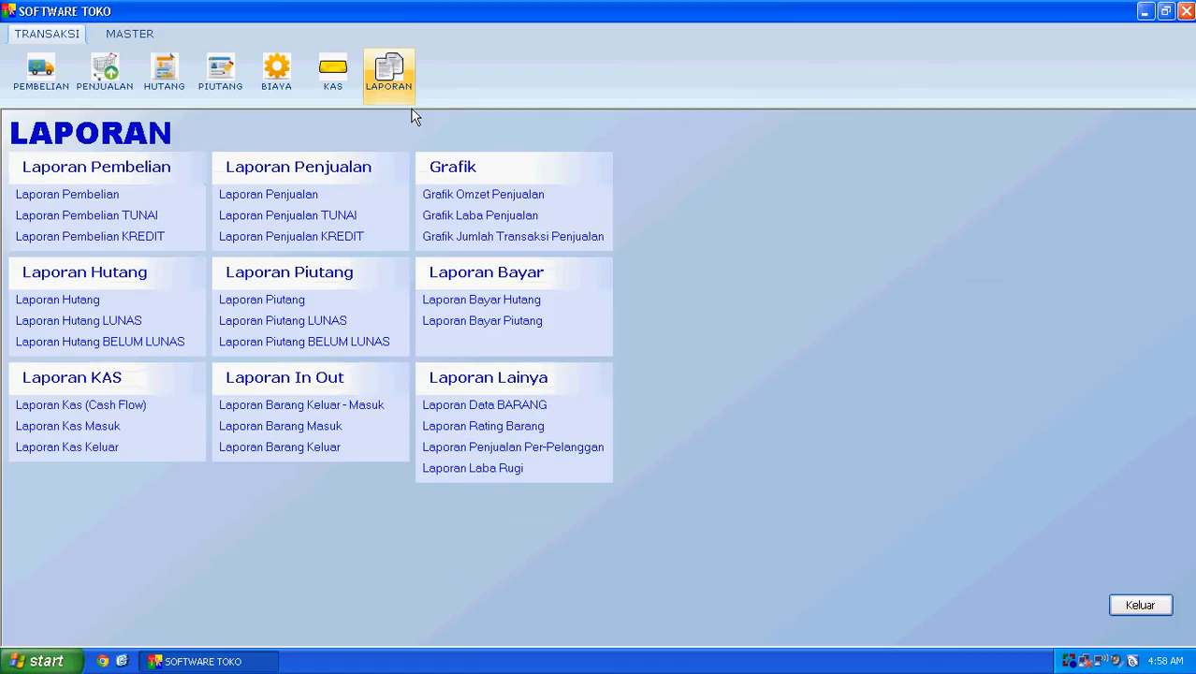
Step: Run the sales report from 28 July 2013, filtered to TUNAI sales by operator Master, then close it
click(287, 195)
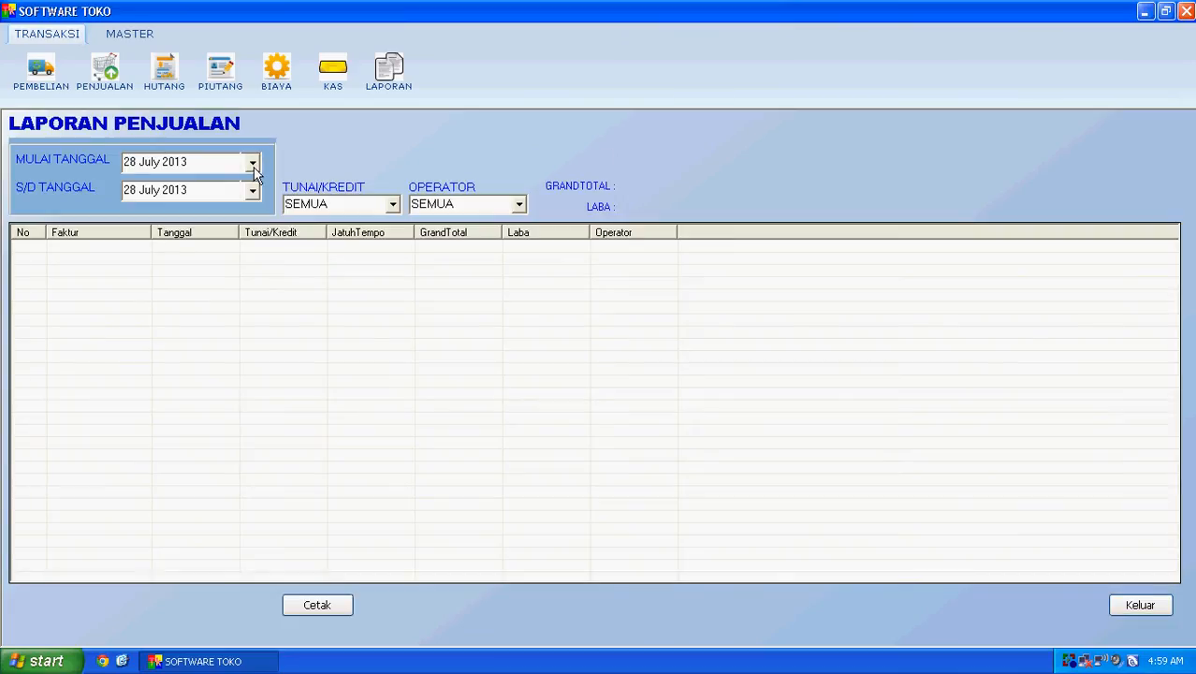
click(253, 166)
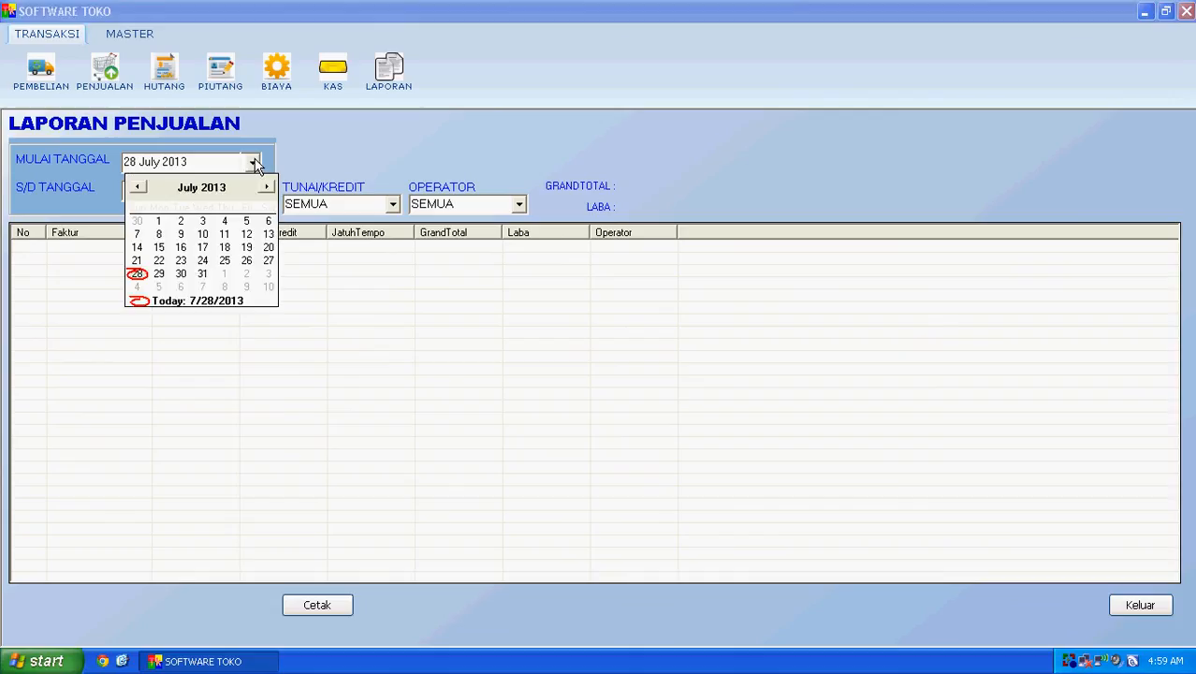
click(254, 164)
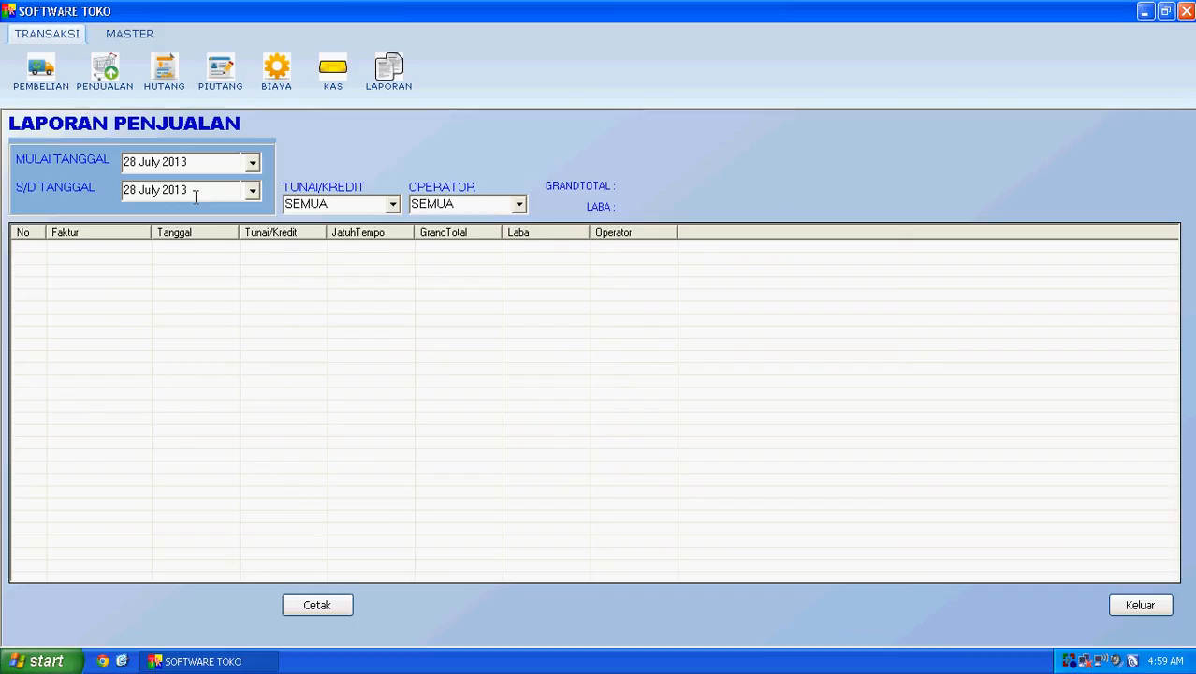
click(390, 205)
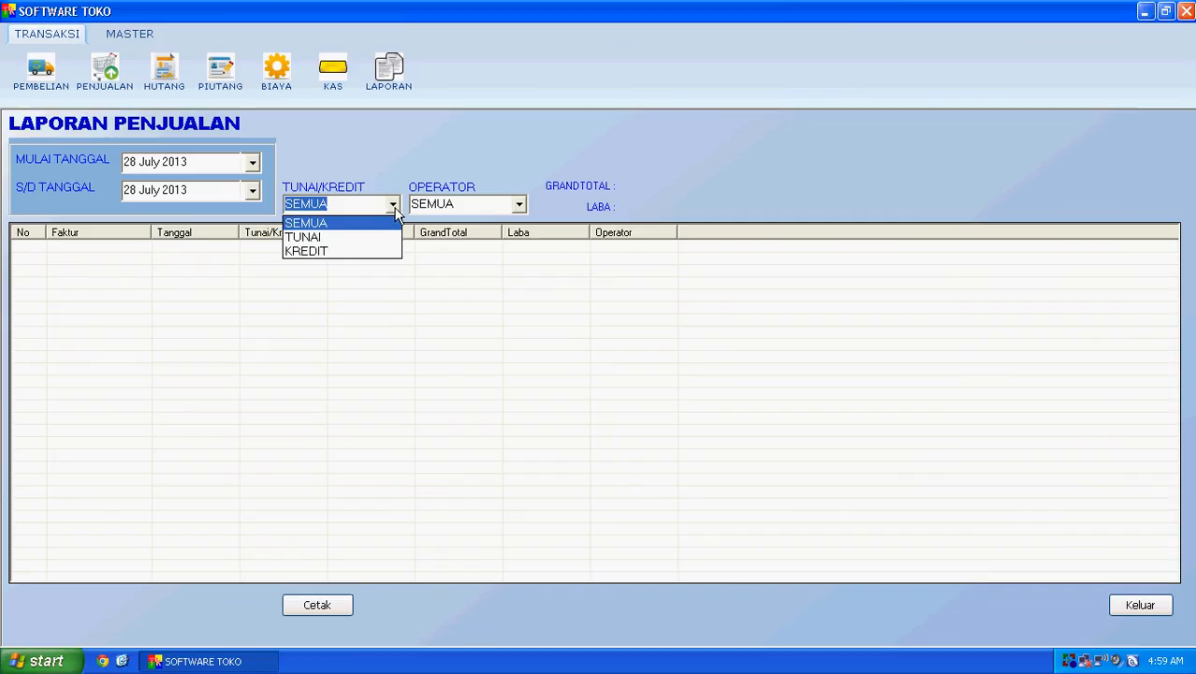
click(379, 237)
click(508, 203)
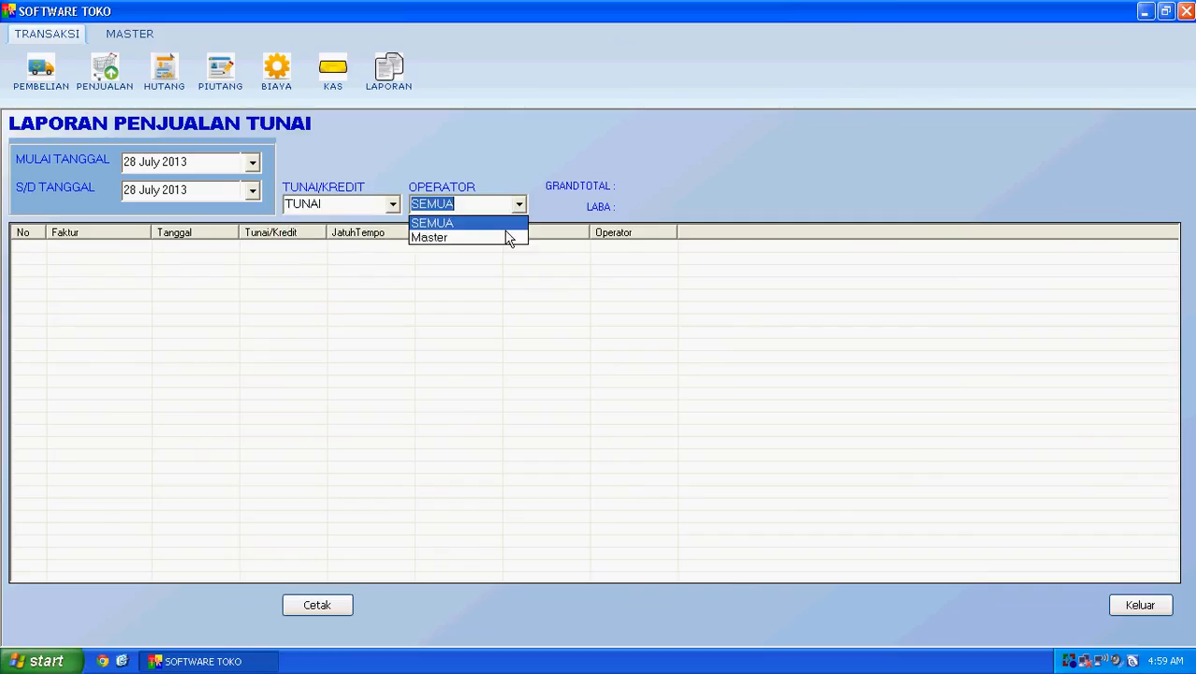
click(505, 234)
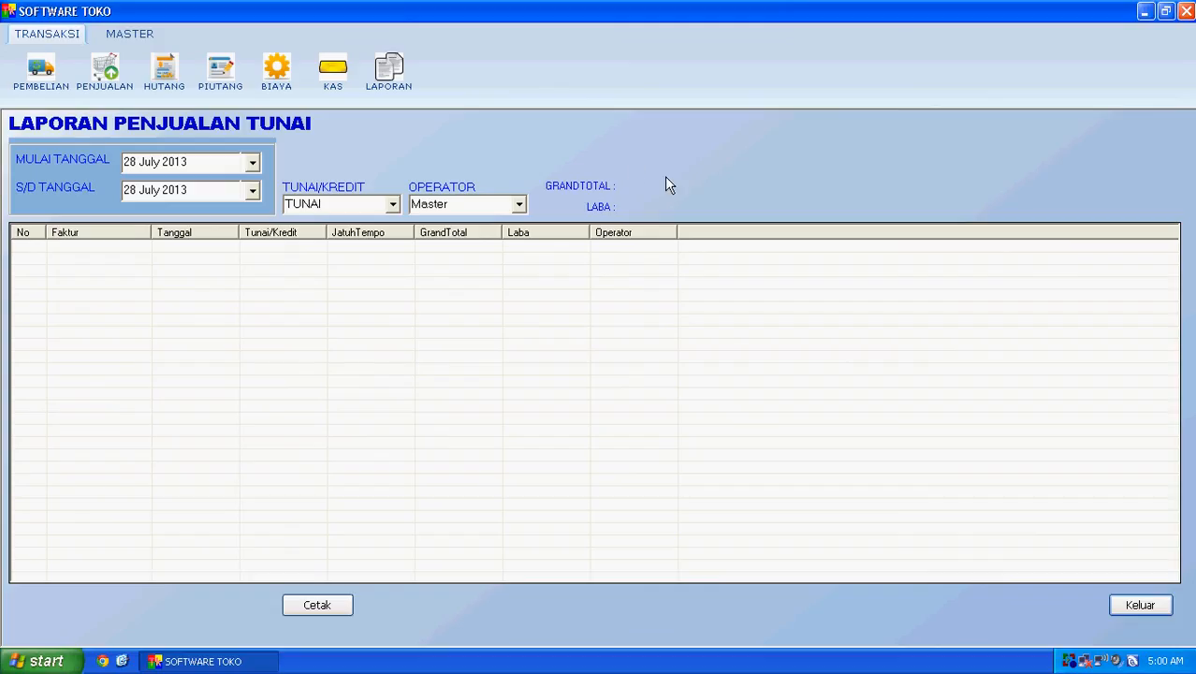
click(1136, 604)
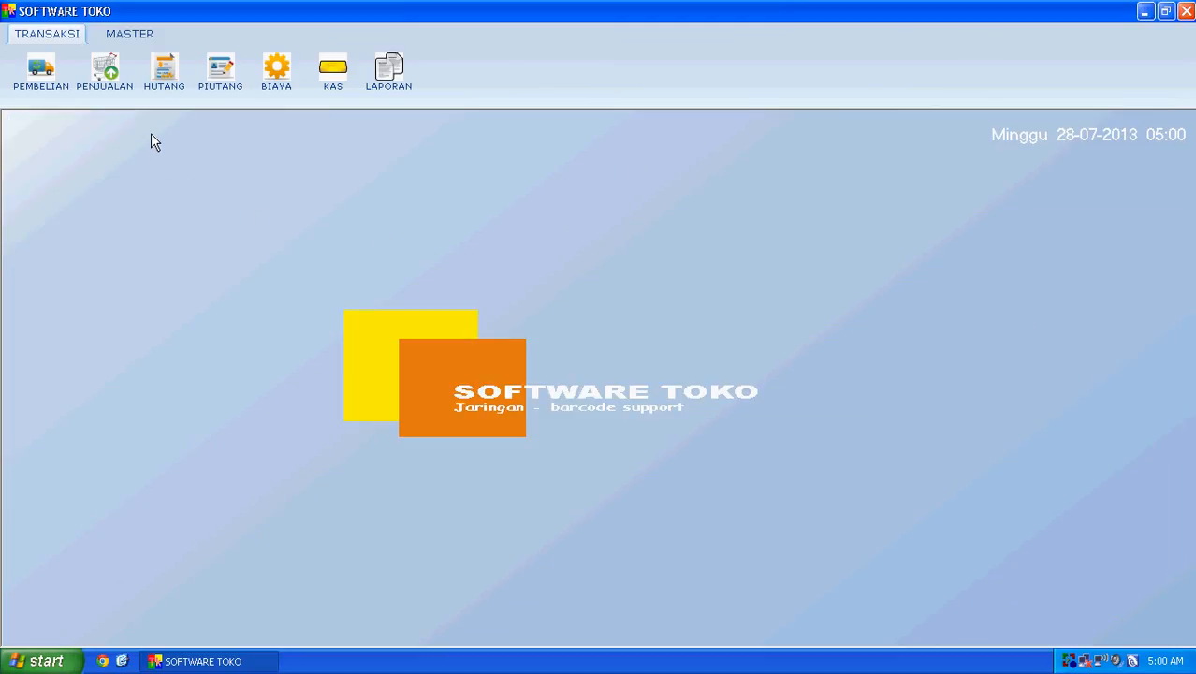
Step: Scroll through the MASTER > BARANG product list, then open the PENGATURAN settings page
click(120, 34)
click(39, 85)
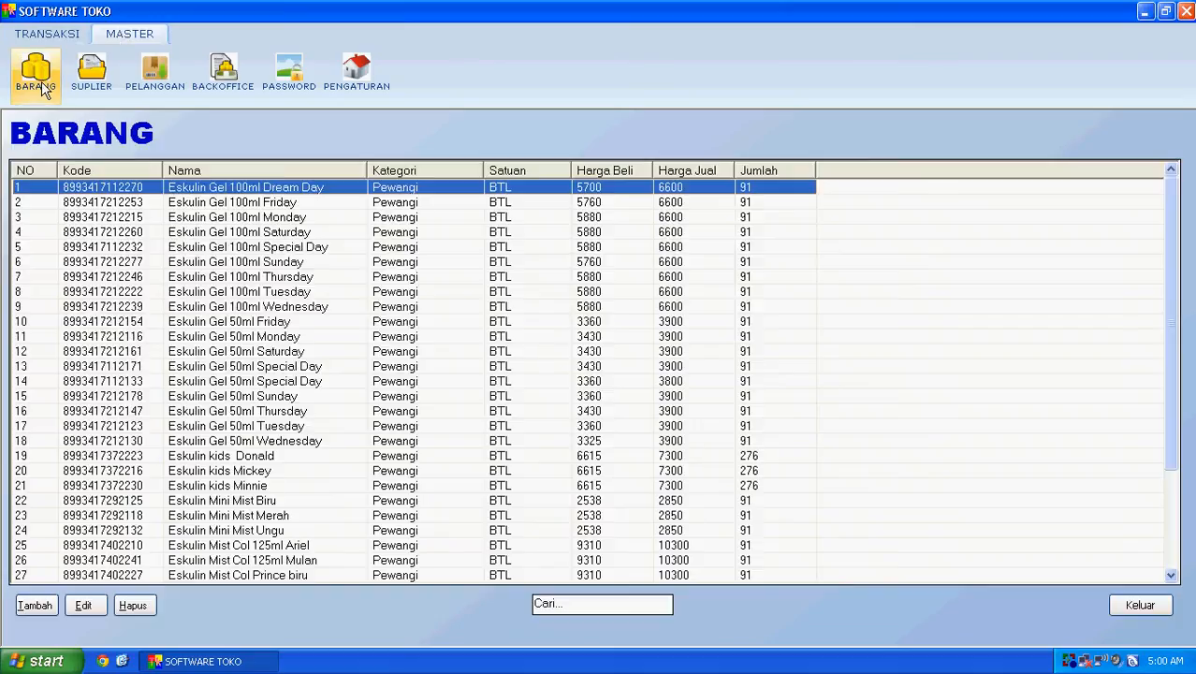
scroll(211, 211, down, 3)
scroll(213, 210, up, 3)
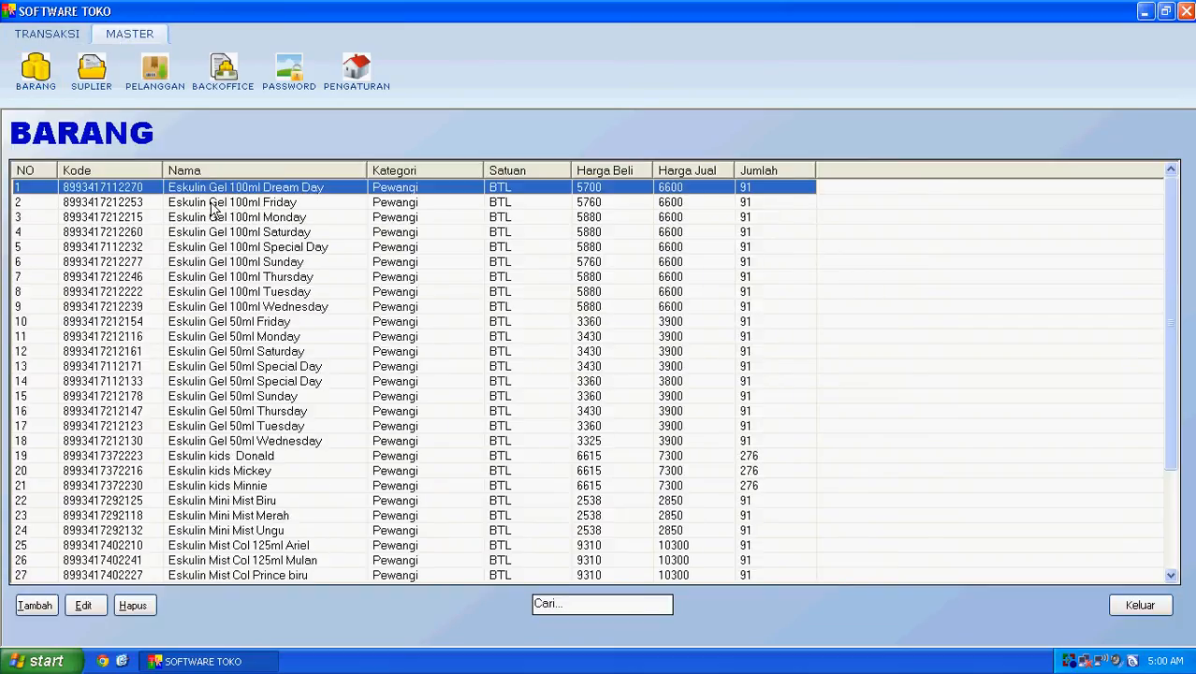
scroll(214, 209, down, 3)
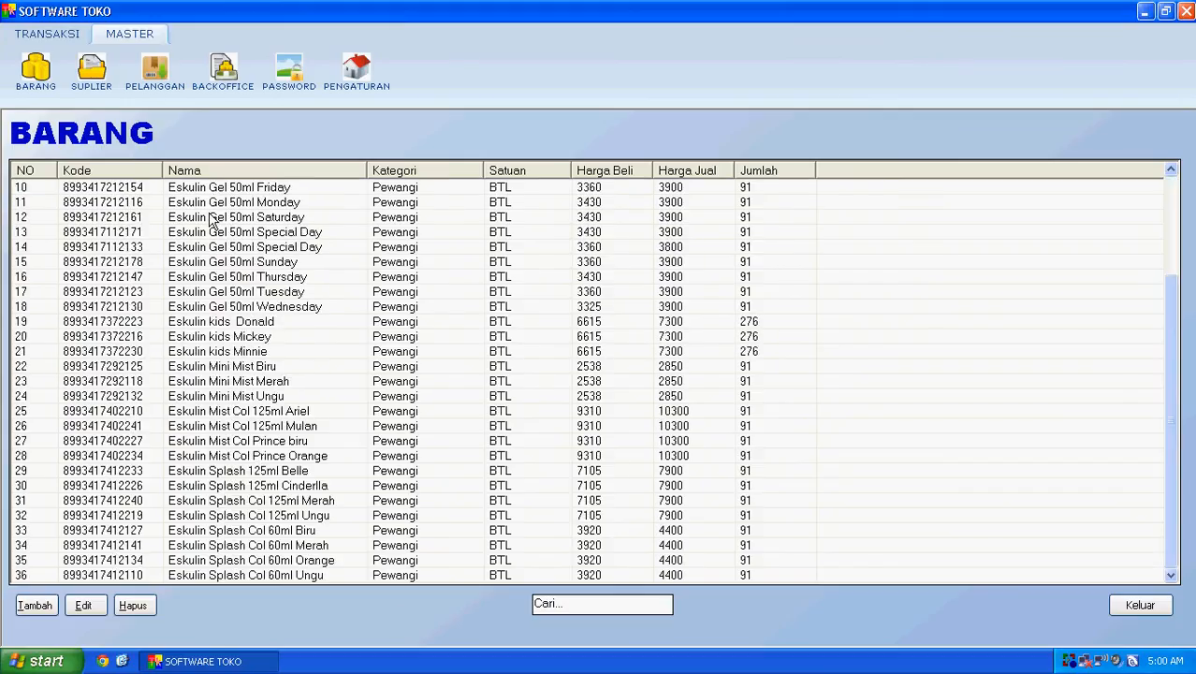
scroll(213, 219, up, 3)
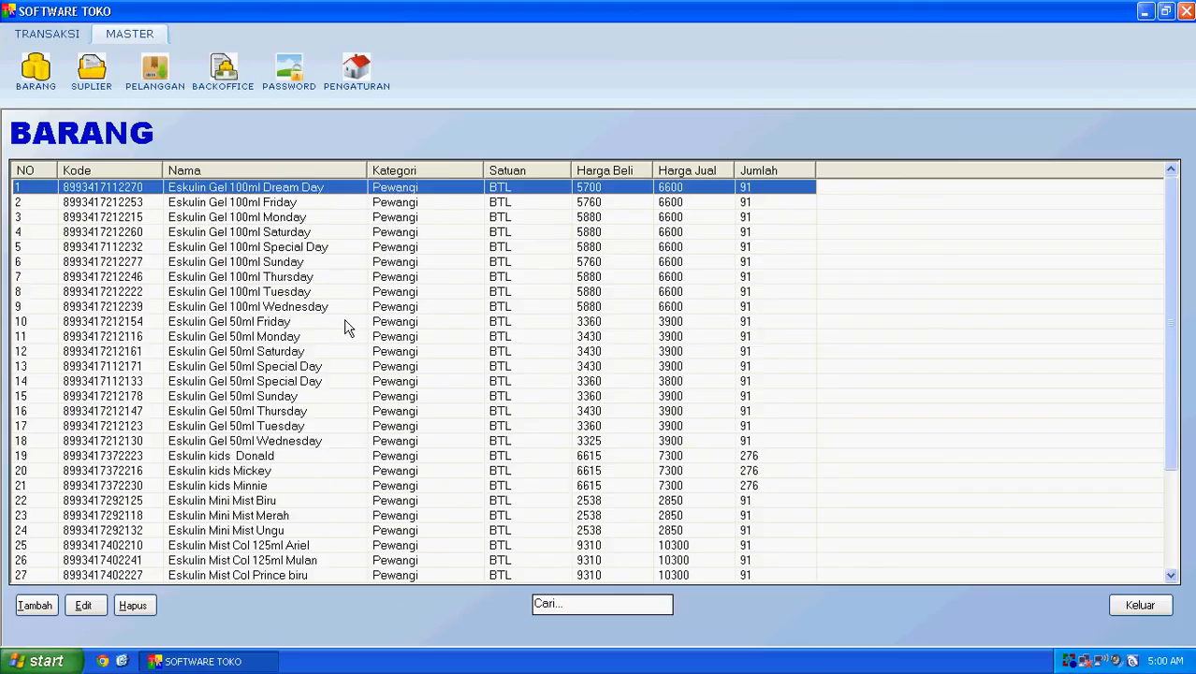
scroll(350, 254, down, 3)
scroll(350, 256, up, 3)
click(374, 79)
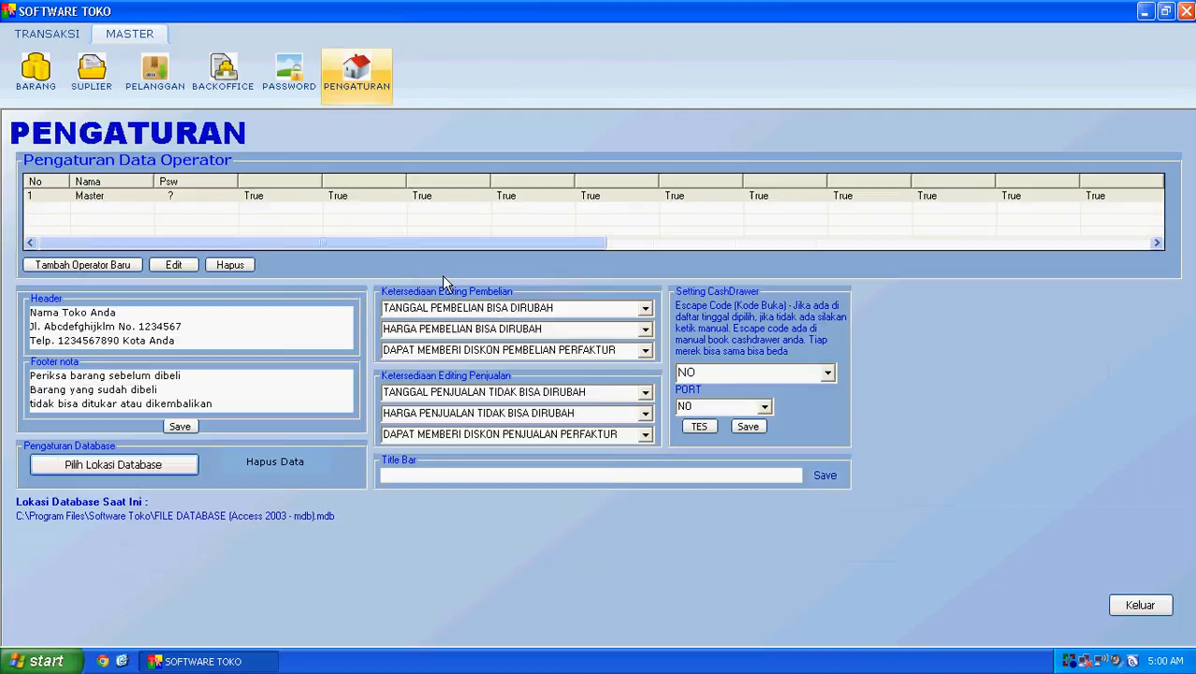
Step: Start the Clear Database deletion of all BARANG data, then decline it at the warning
click(307, 466)
click(566, 379)
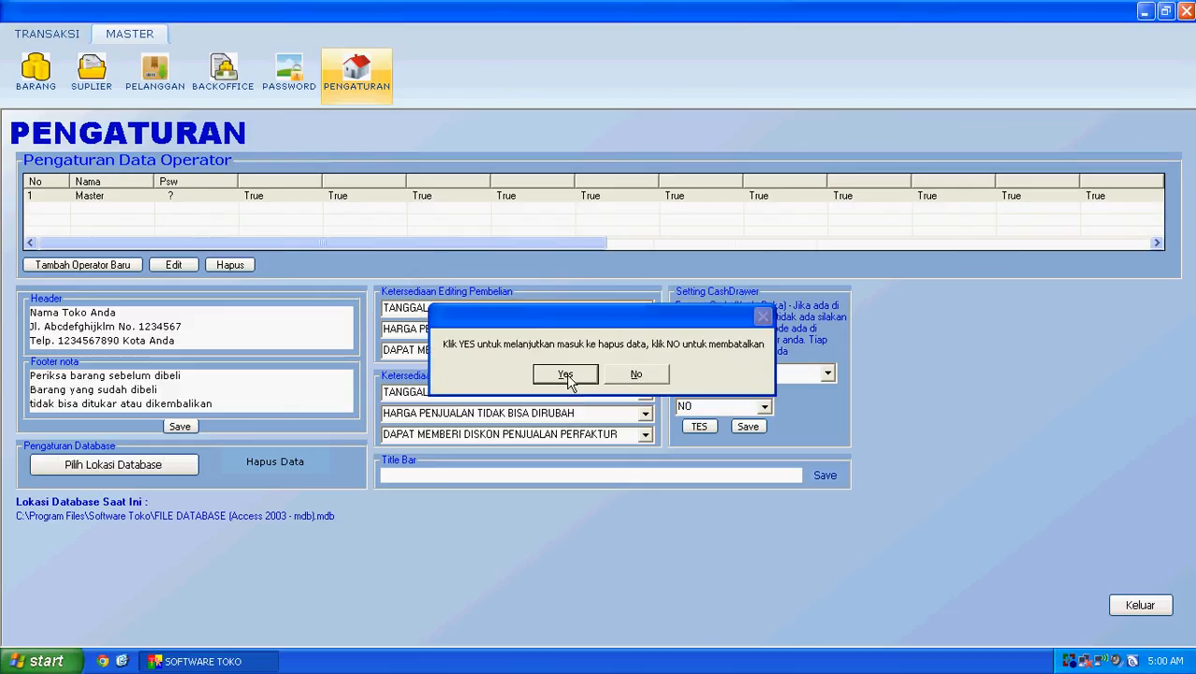
click(565, 375)
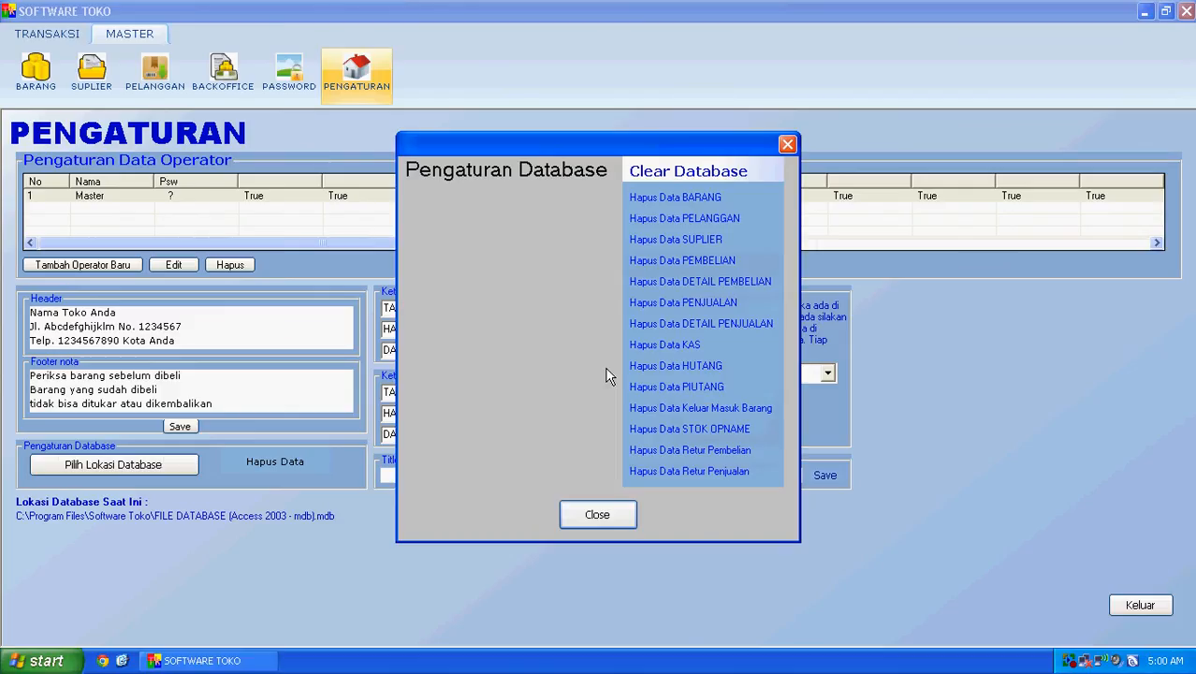
click(686, 201)
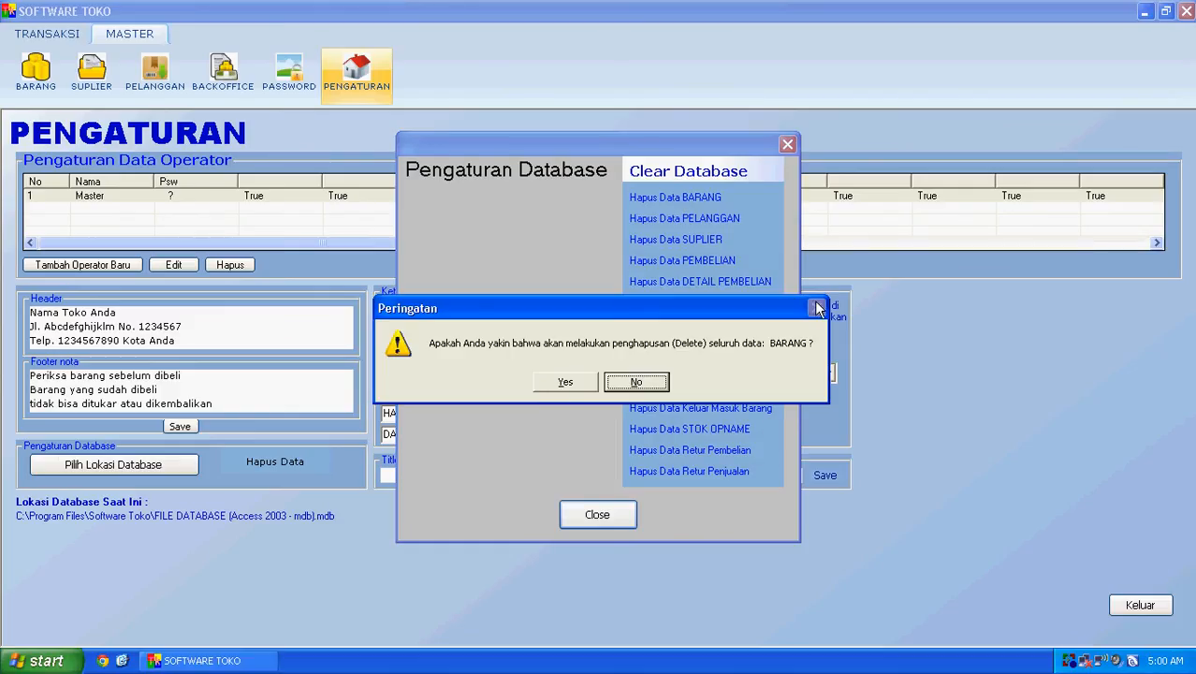
click(636, 381)
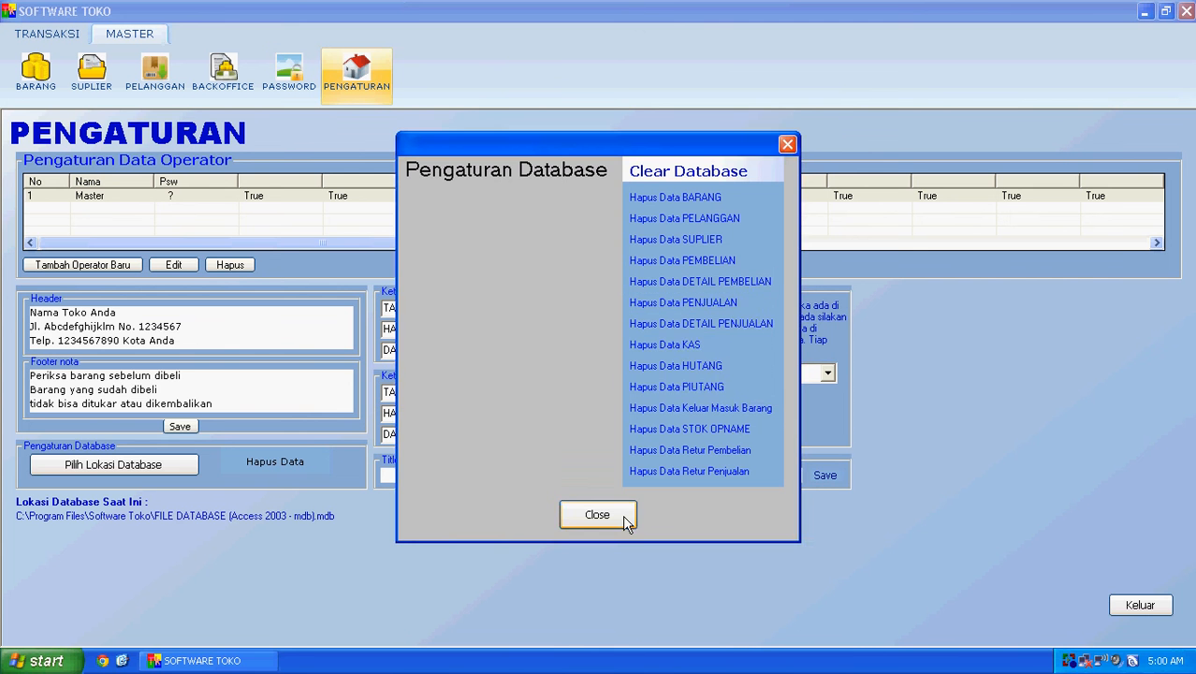
Step: Close the database settings and Pengaturan screen, then scroll through the BARANG product list
click(622, 517)
click(1159, 610)
click(40, 88)
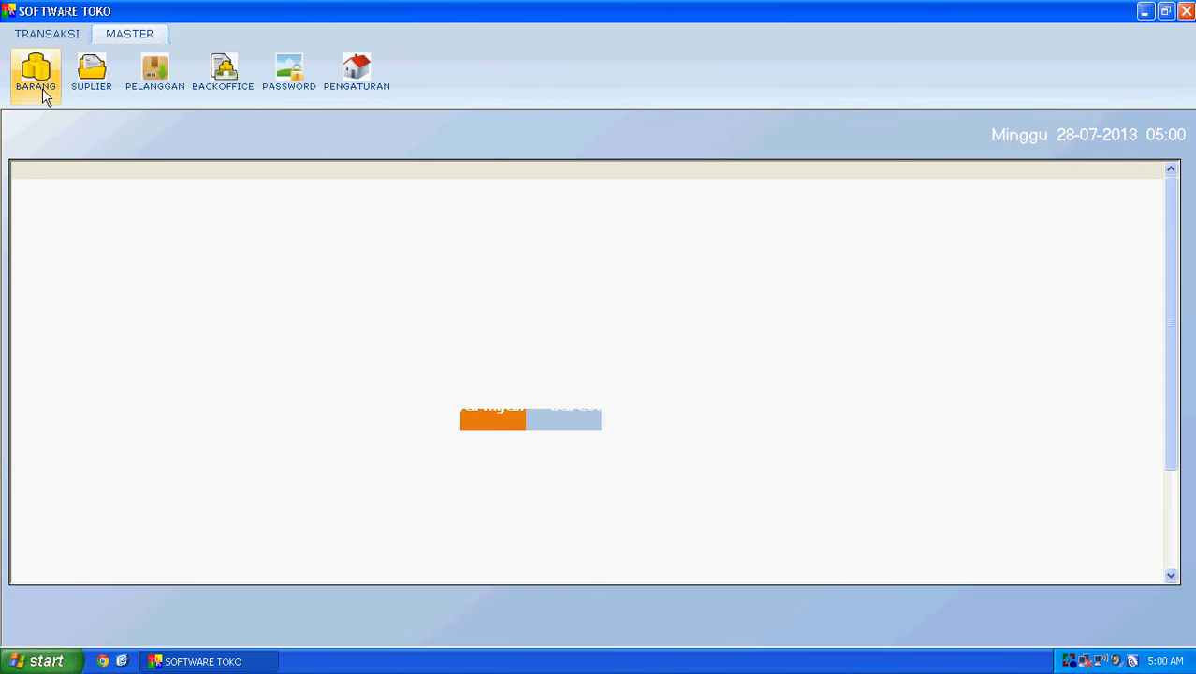
scroll(145, 288, down, 2)
scroll(145, 288, down, 3)
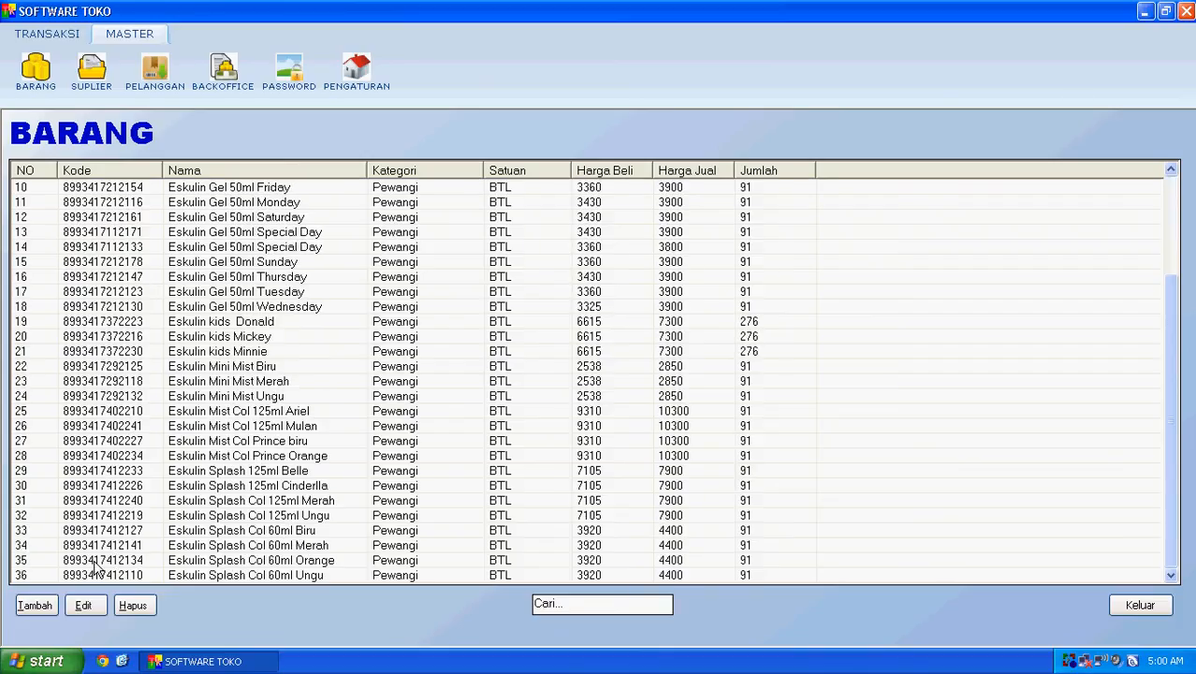
click(37, 608)
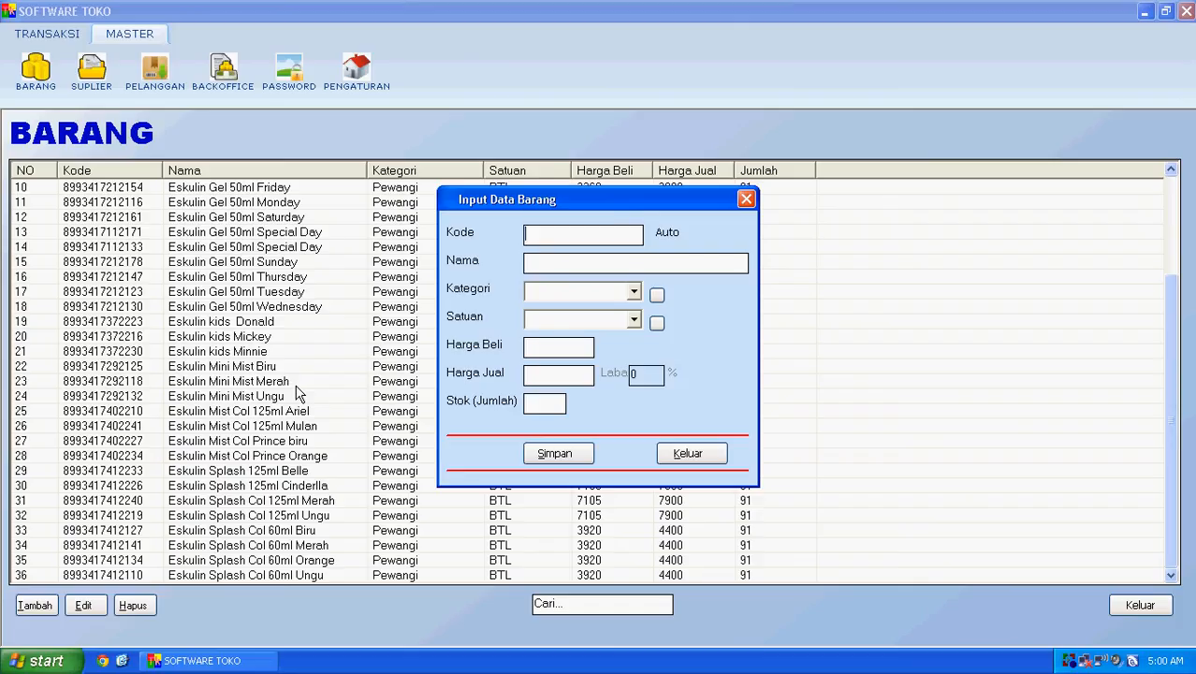
text(8992222051392)
key(Return)
text(Gat)
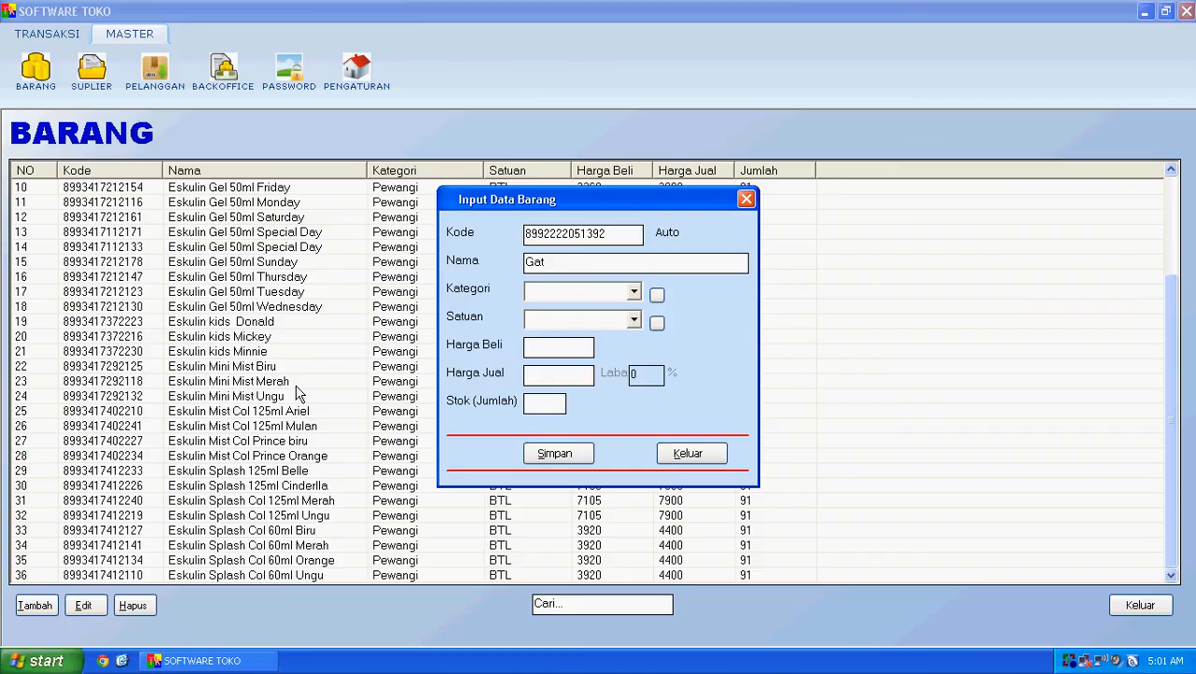
text(sby Musky)
click(633, 292)
click(617, 309)
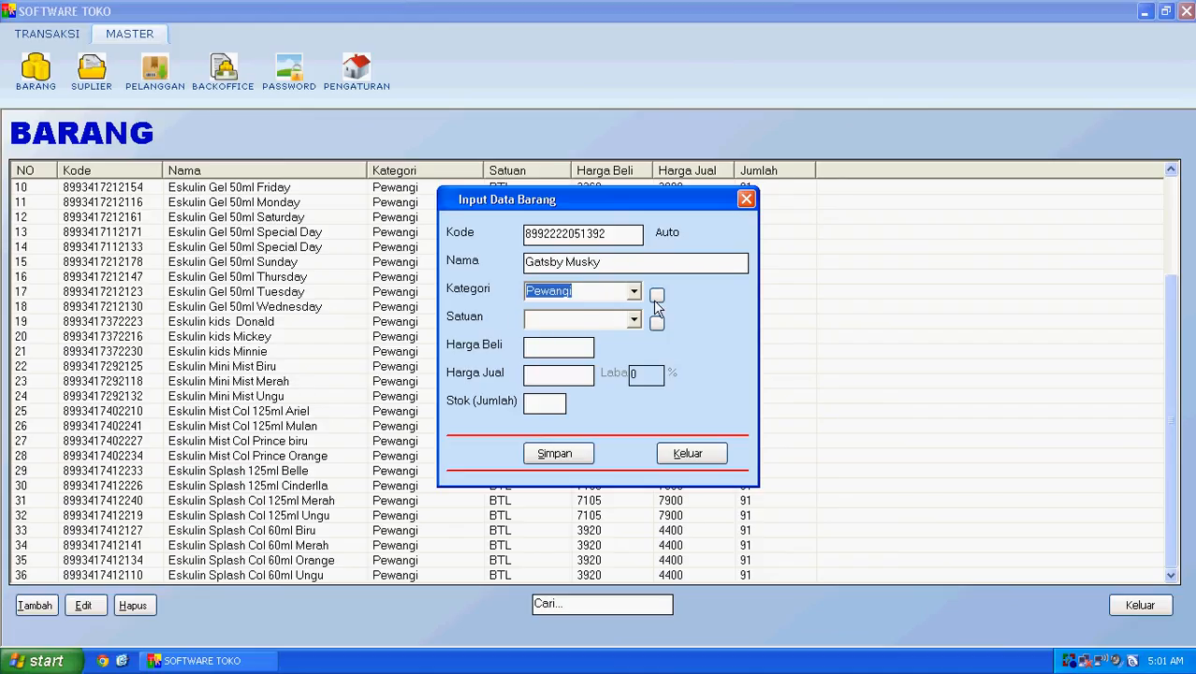
click(656, 295)
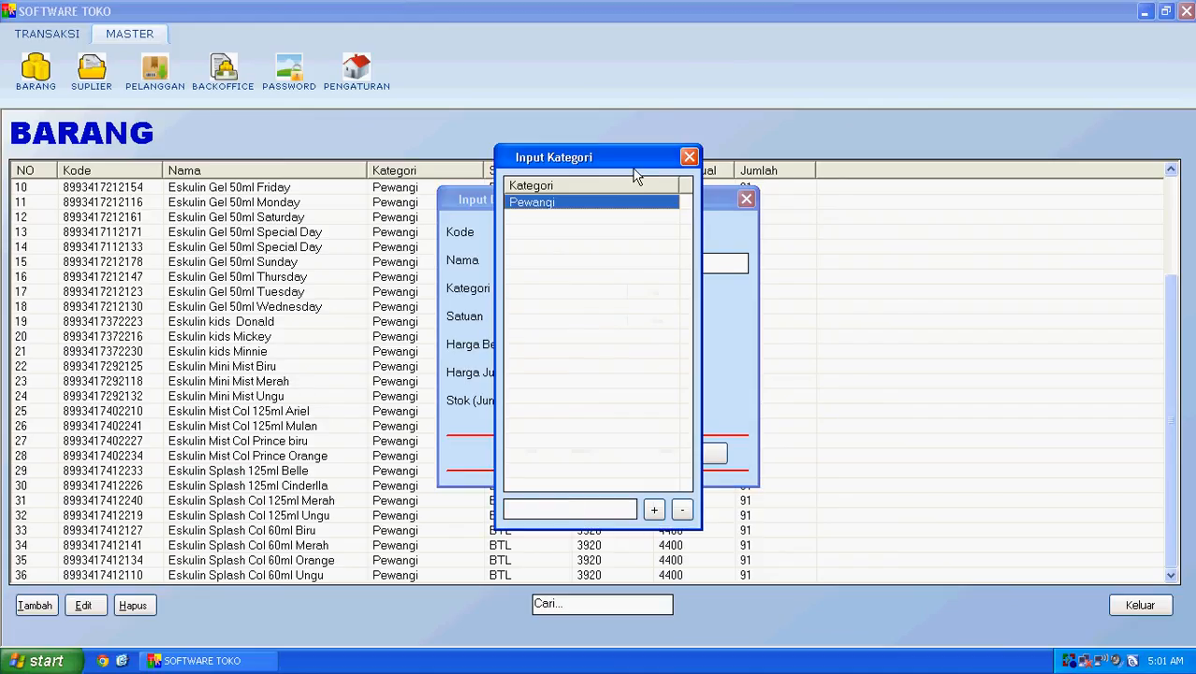
click(689, 157)
click(634, 321)
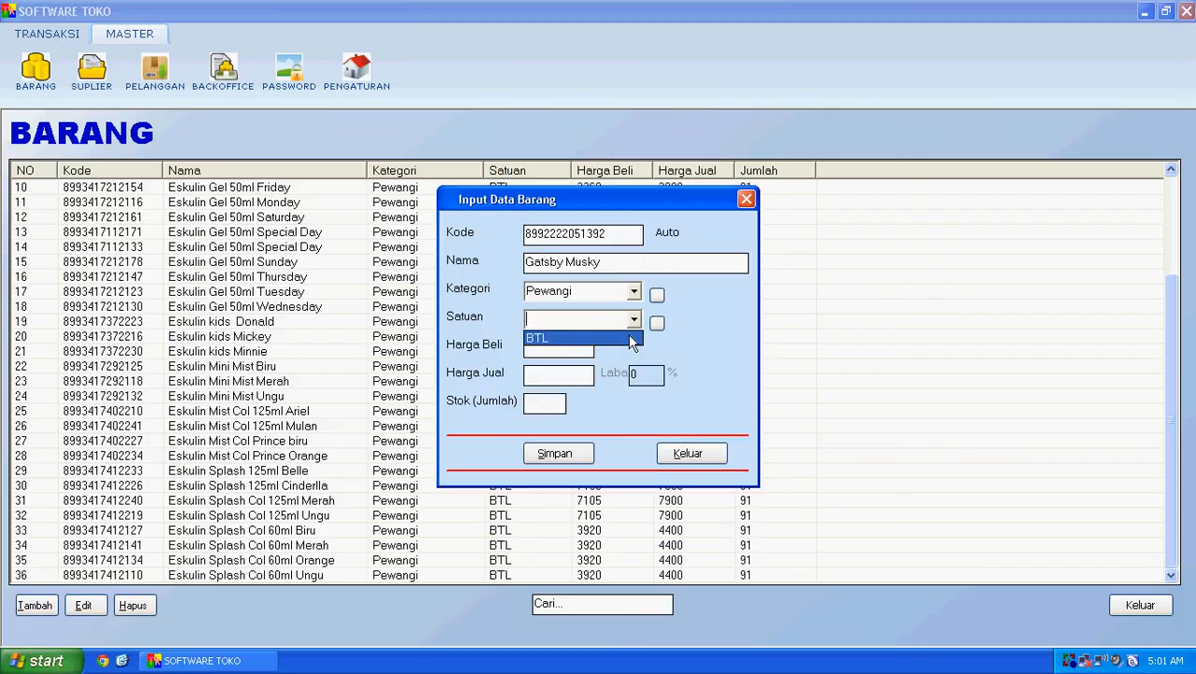
click(628, 335)
Step: Enter buying price 7000, selling price 7700 and stock 0, then save the product
click(559, 348)
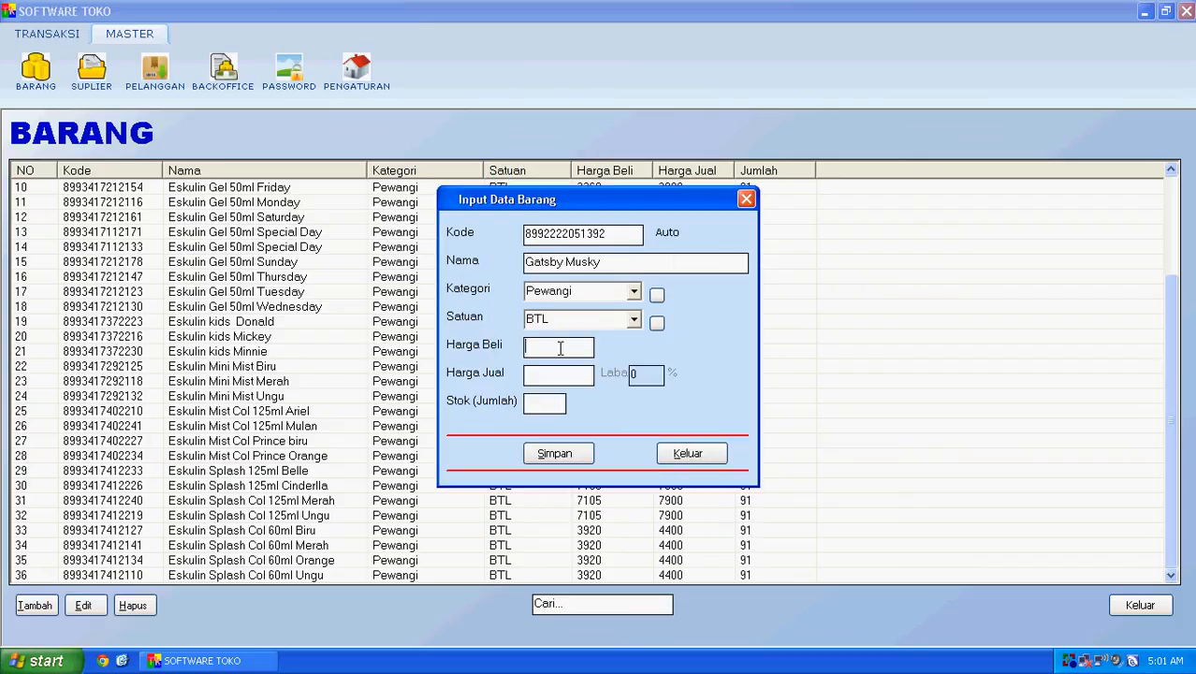
text(7000)
click(537, 370)
text(7700)
click(556, 408)
text(0)
click(569, 454)
click(618, 383)
click(547, 412)
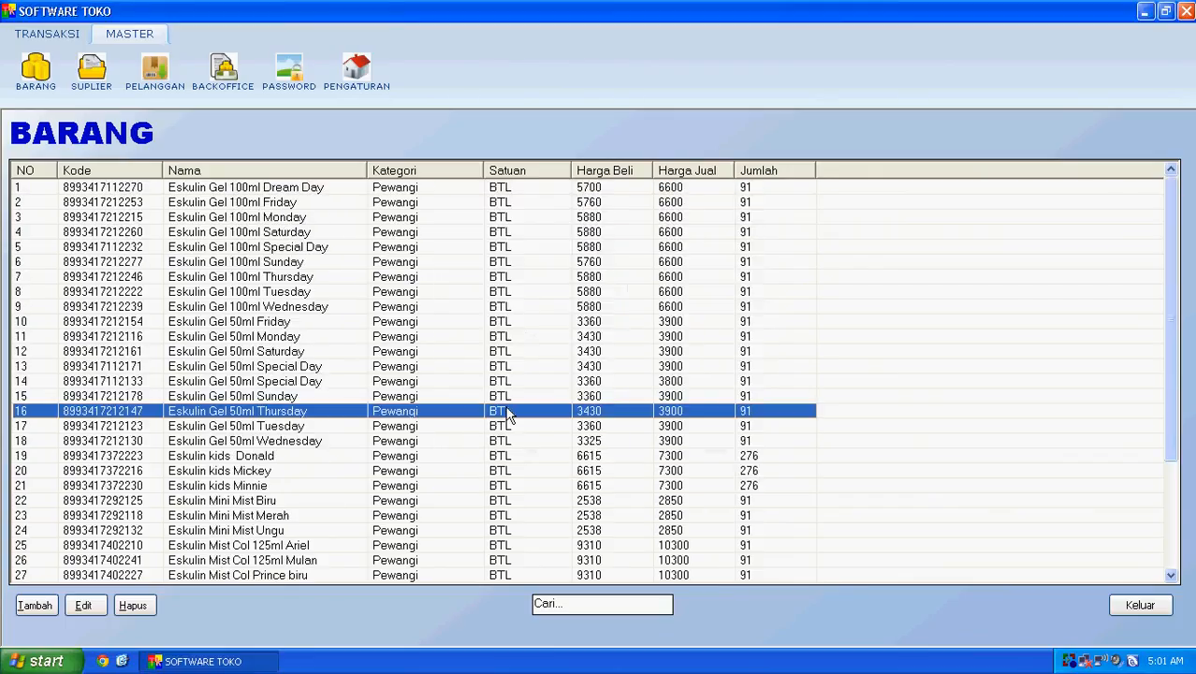
Step: Append '175ml' to the Gatsby Musky product name, save it, and close the product list
scroll(505, 416, down, 3)
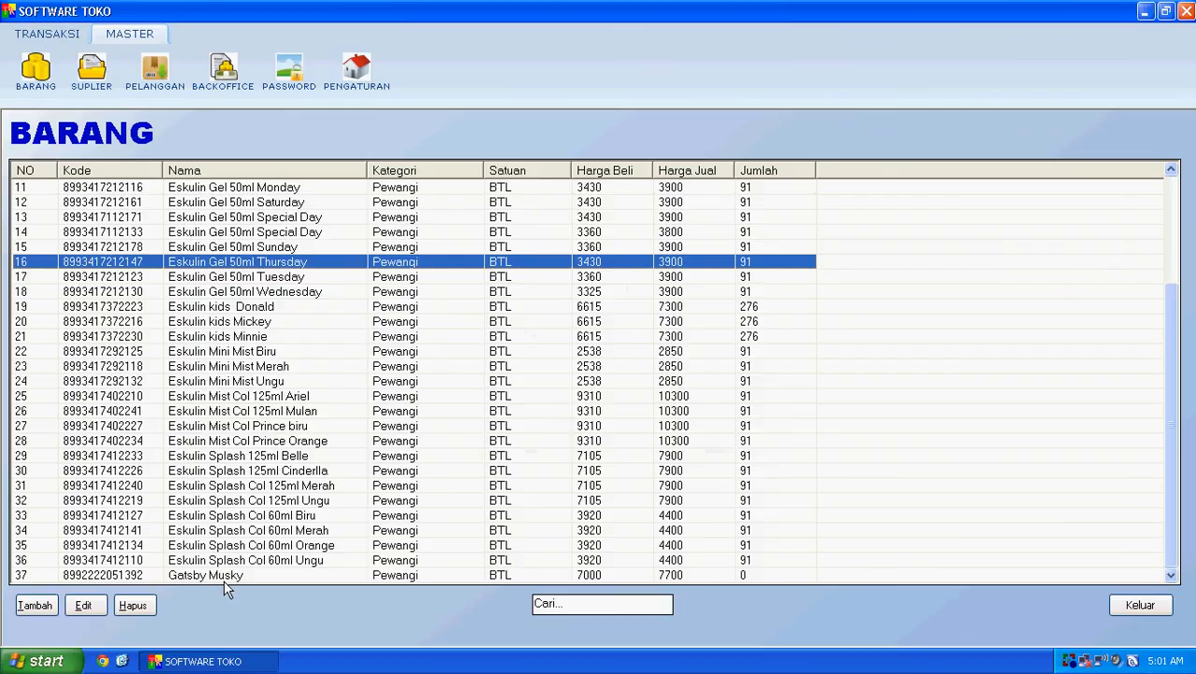
double_click(413, 576)
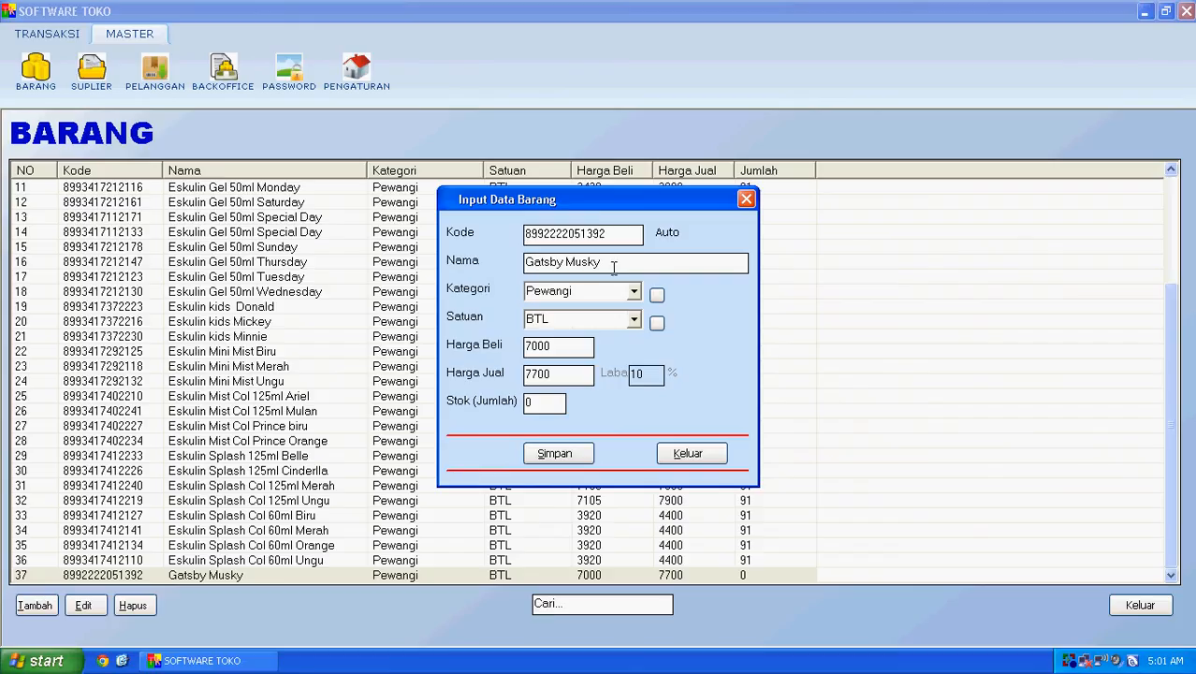
click(613, 266)
text(175ml)
click(555, 452)
click(616, 379)
click(276, 293)
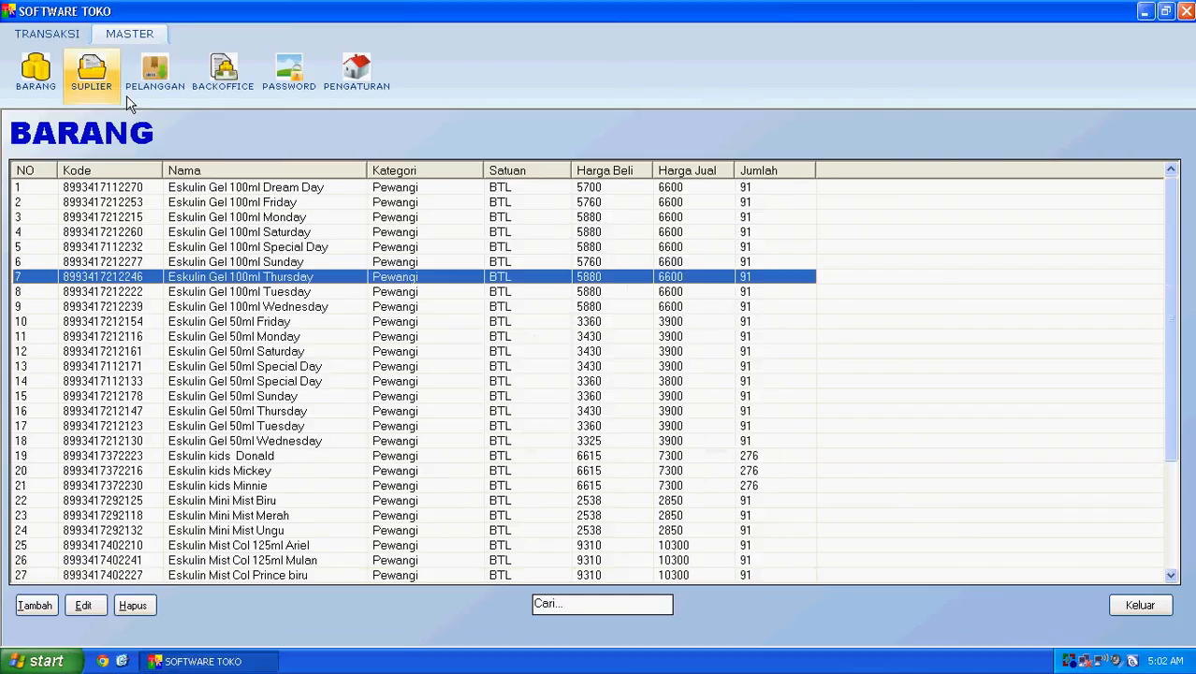
click(1140, 605)
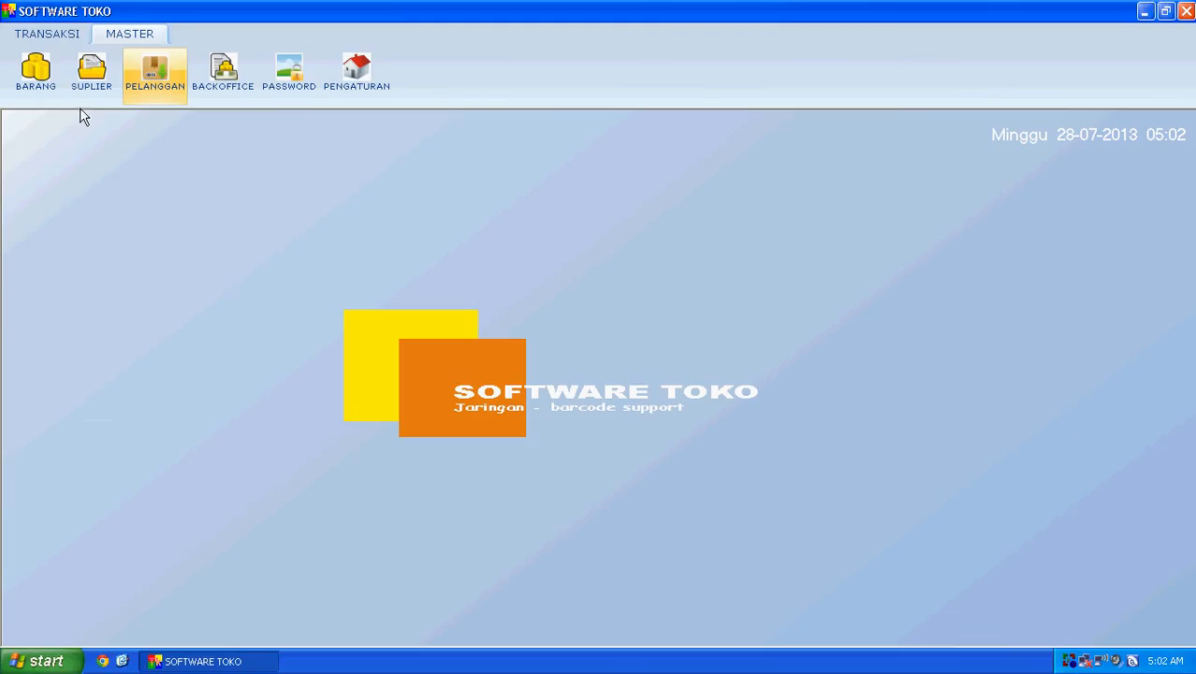
Step: Switch to MASTER and glance through the BARANG product list
click(45, 33)
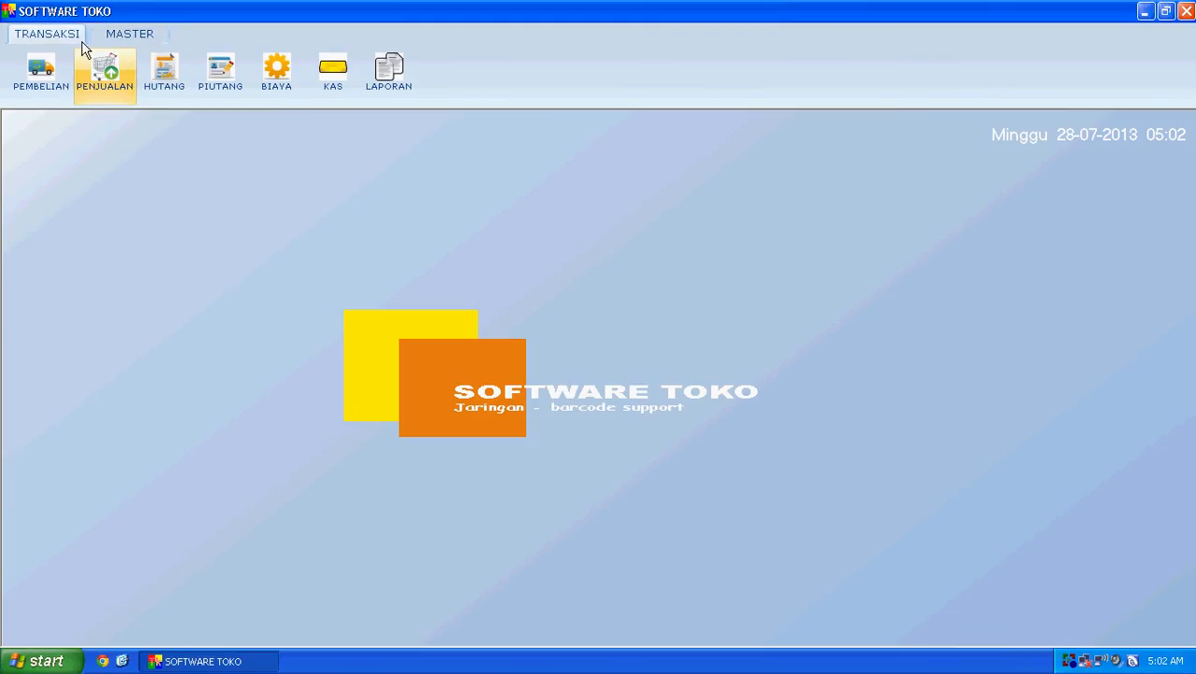
click(129, 33)
click(35, 70)
scroll(215, 393, down, 4)
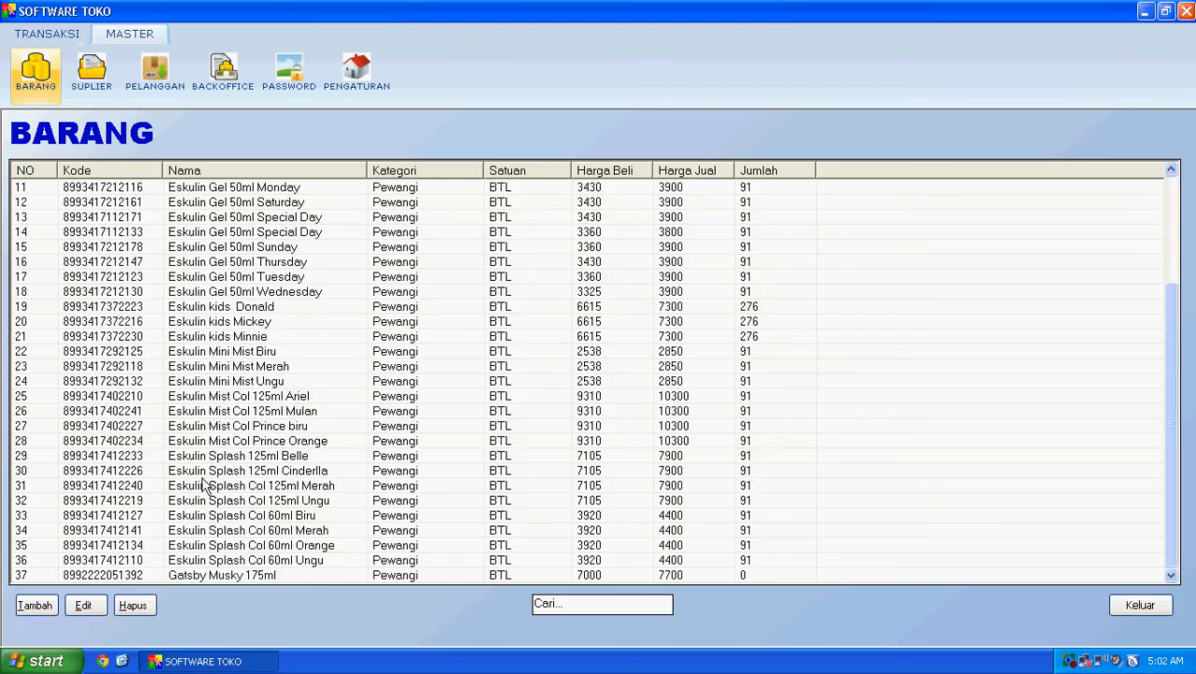
scroll(195, 451, up, 4)
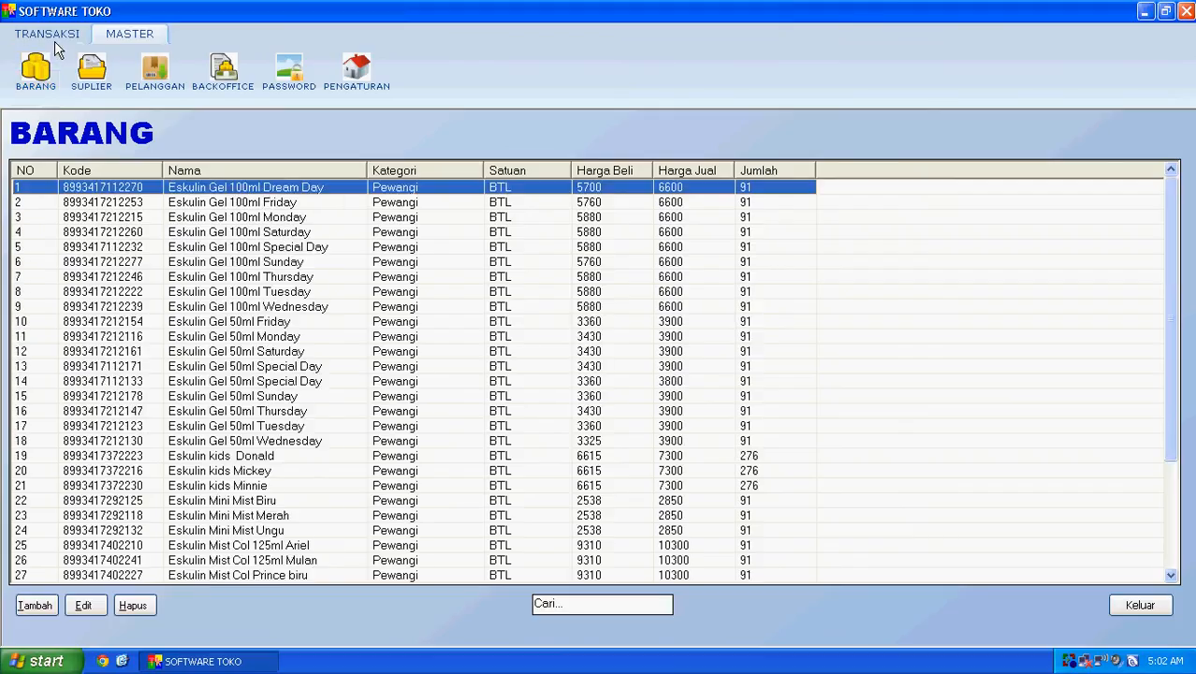
Step: Open the PEMBELIAN (KASIR) cash purchase form from the TRANSAKSI purchases section
click(45, 33)
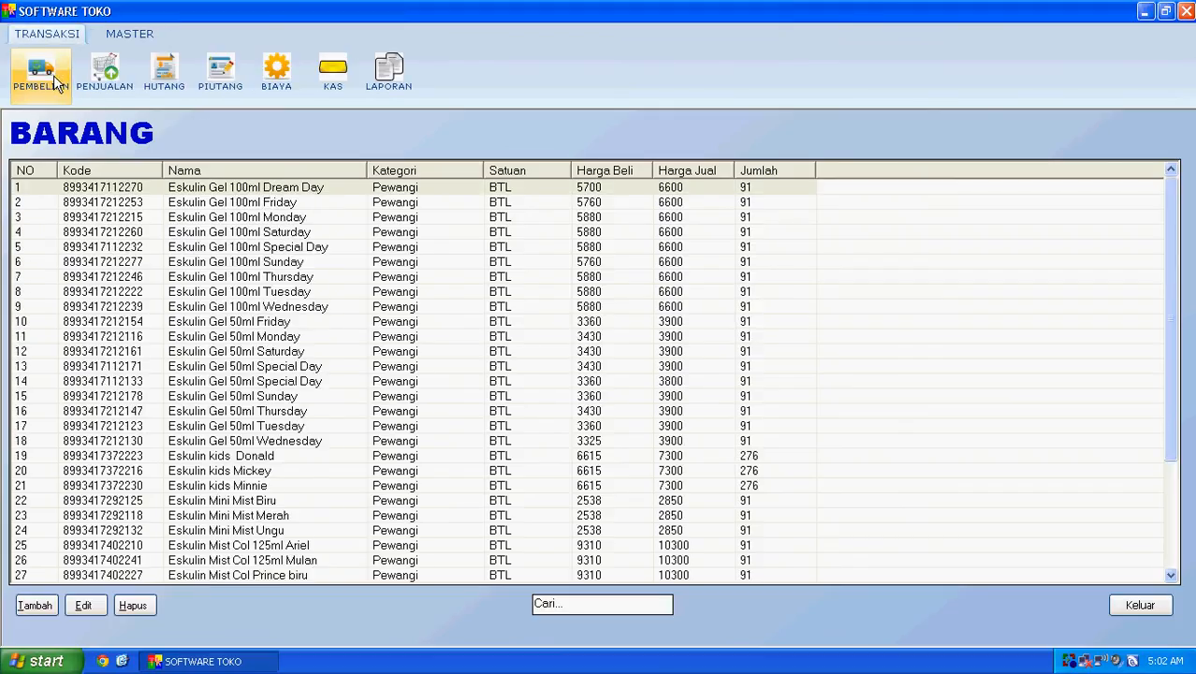
click(53, 75)
click(351, 218)
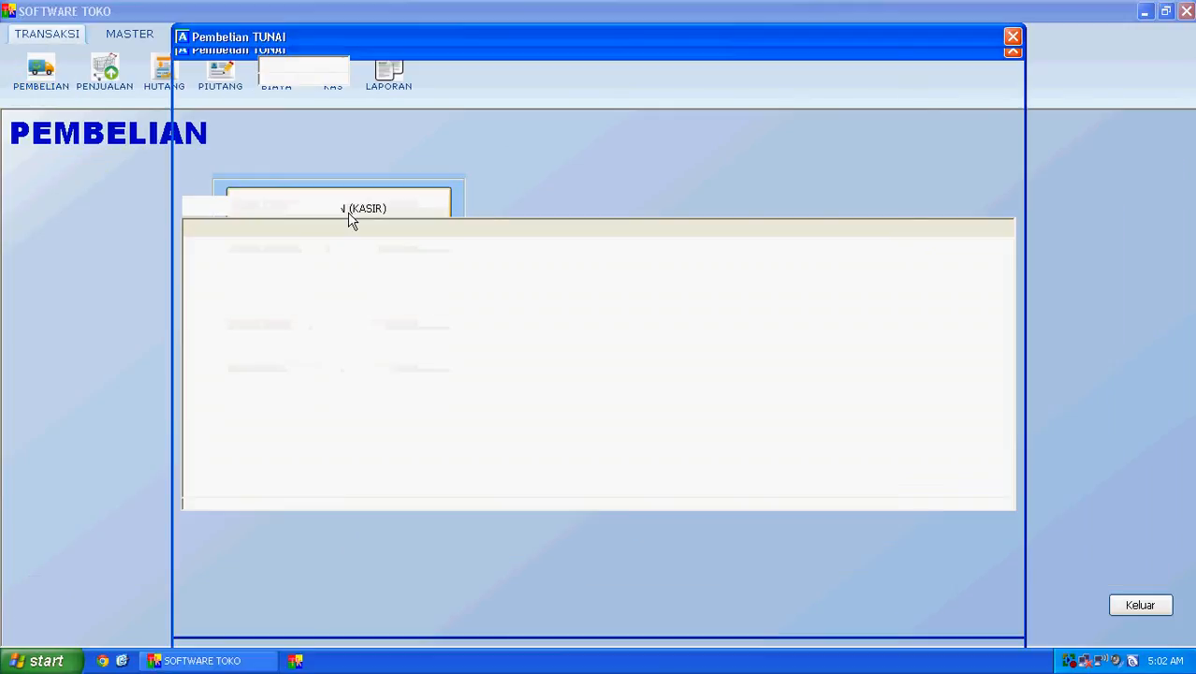
click(1012, 36)
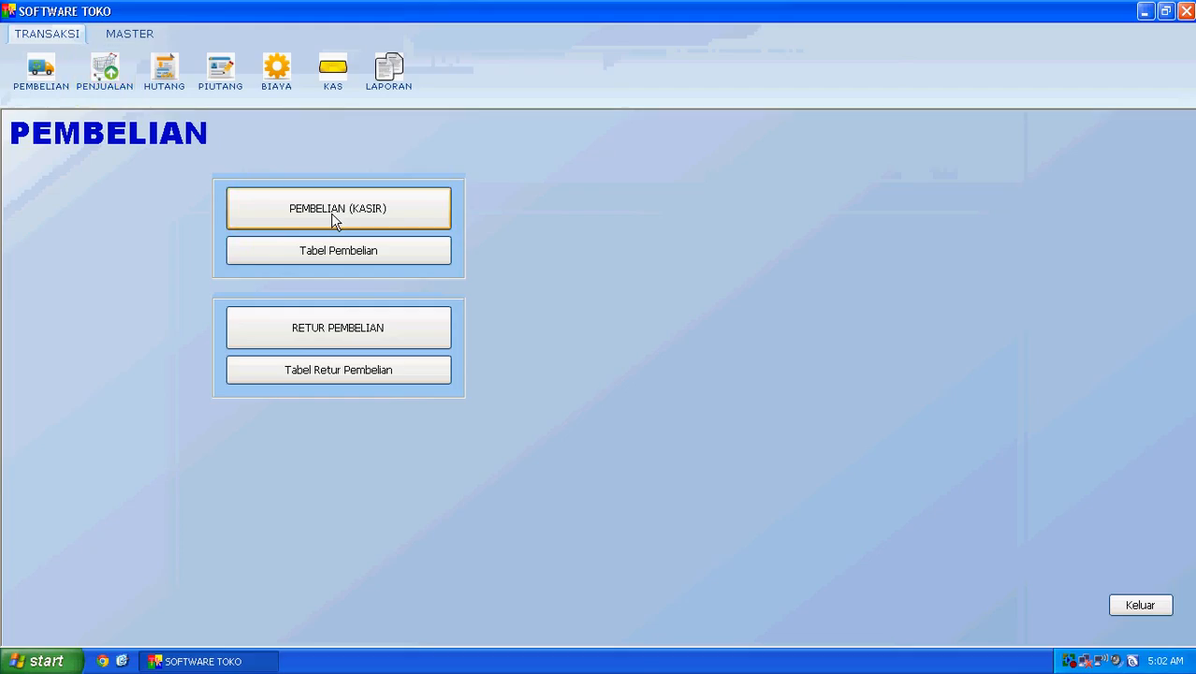
click(342, 222)
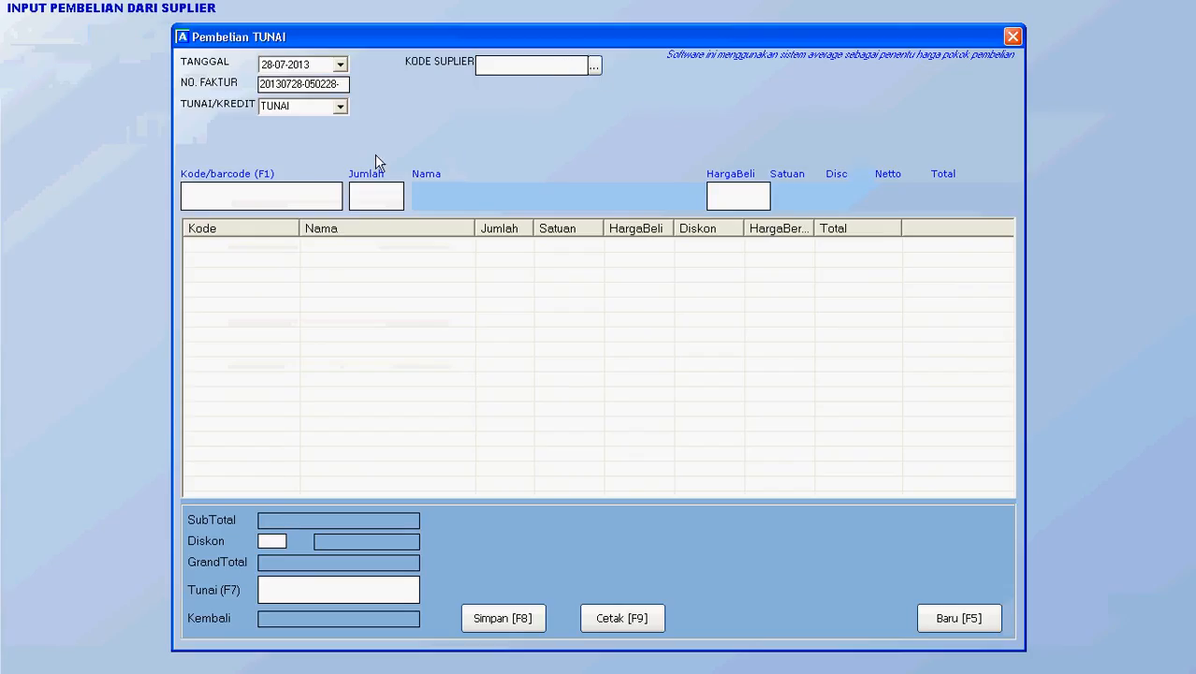
Step: Pick the sample supplier and add 50 BTL of Gatsby Musky 175ml to the purchase
click(595, 67)
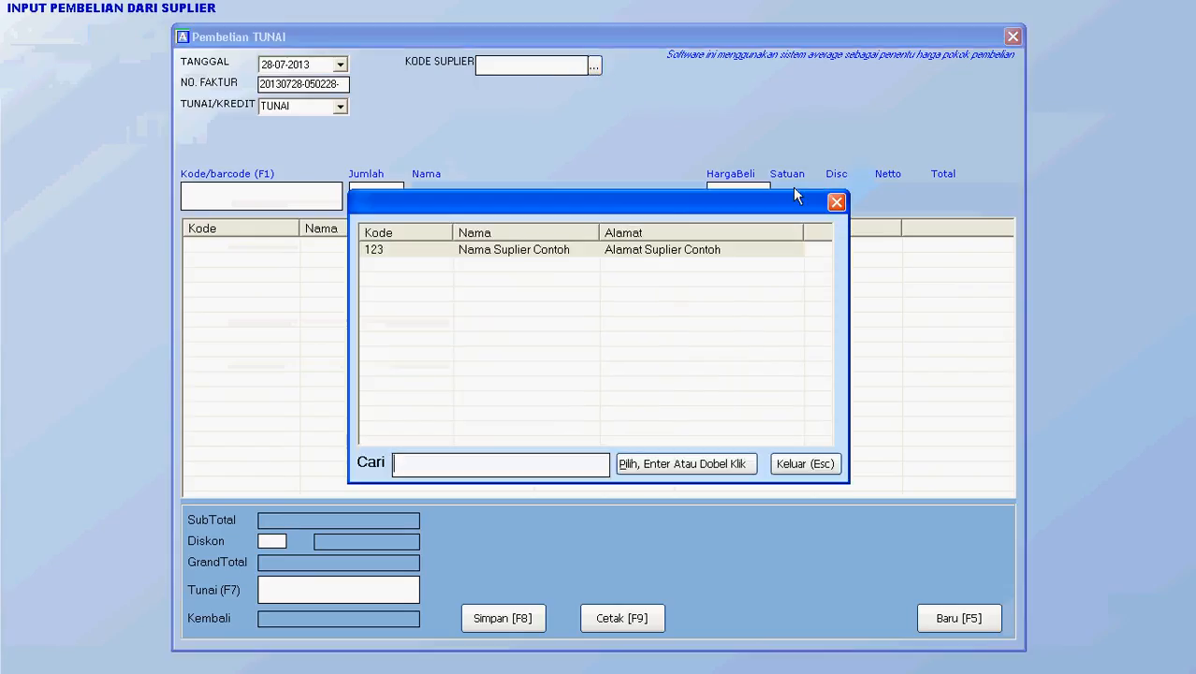
double_click(746, 281)
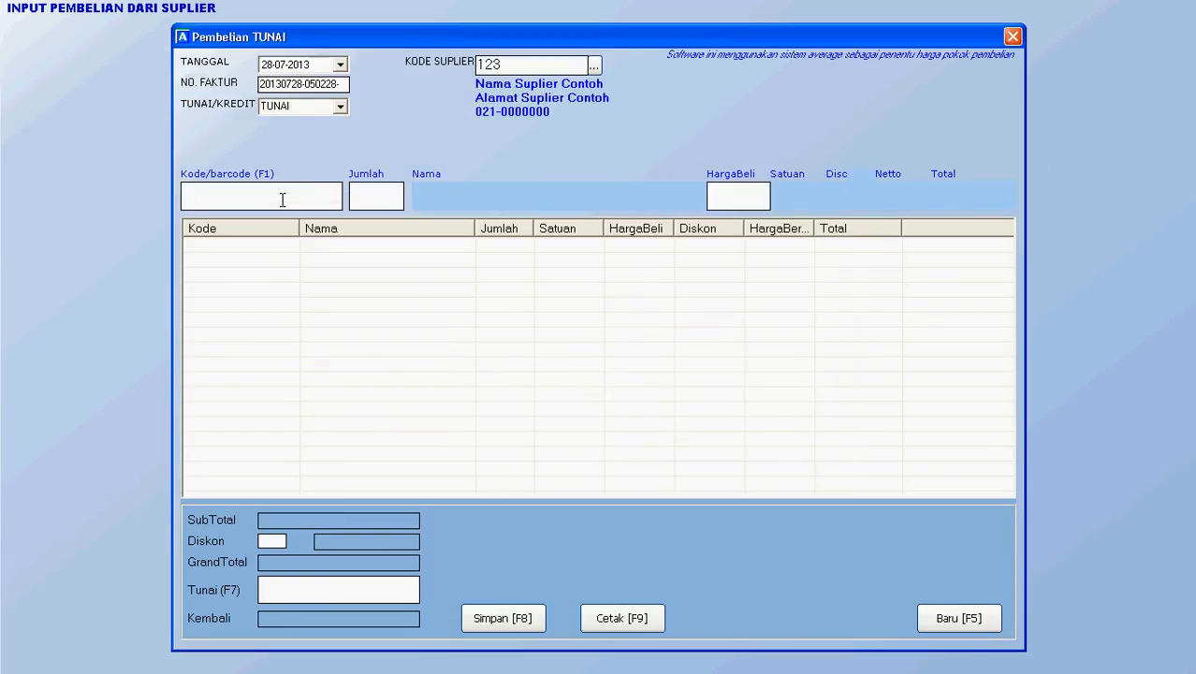
key(F1)
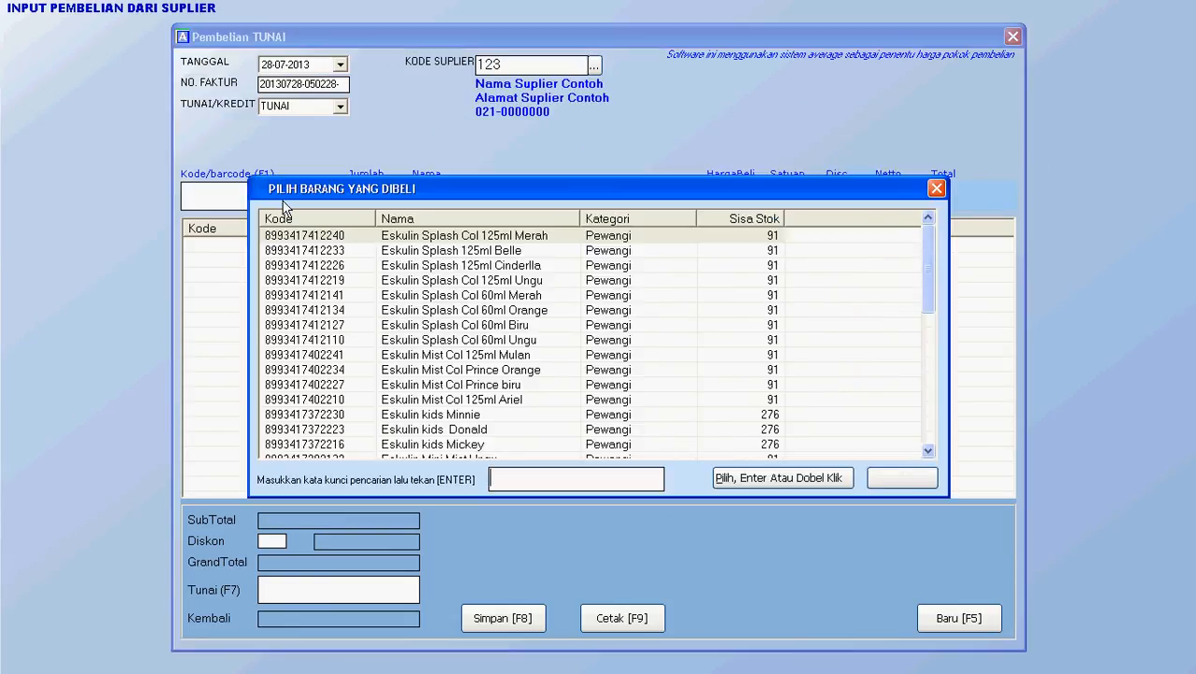
key(Down)
key(Down)
key(Down)
key(Down)
key(Down)
key(Down)
key(Down)
key(Down)
key(Down)
key(Down)
key(Down)
key(Down)
key(Down)
key(Down)
key(Down)
key(Down)
key(Down)
key(Down)
key(Down)
key(Down)
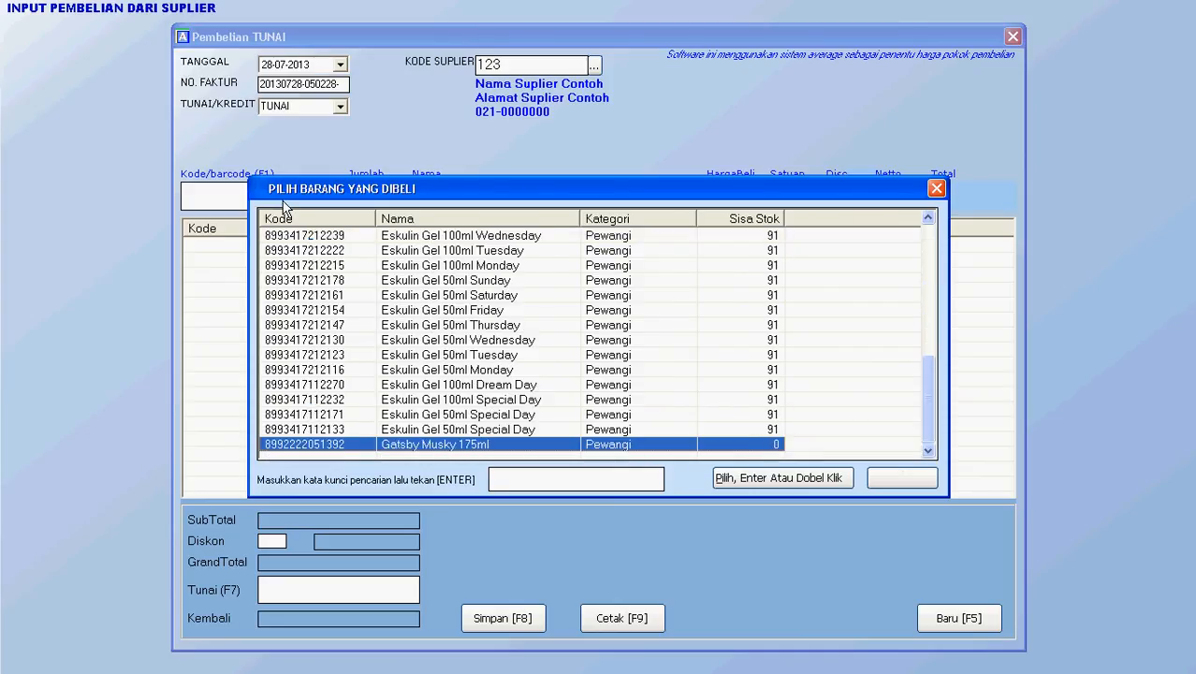
key(Return)
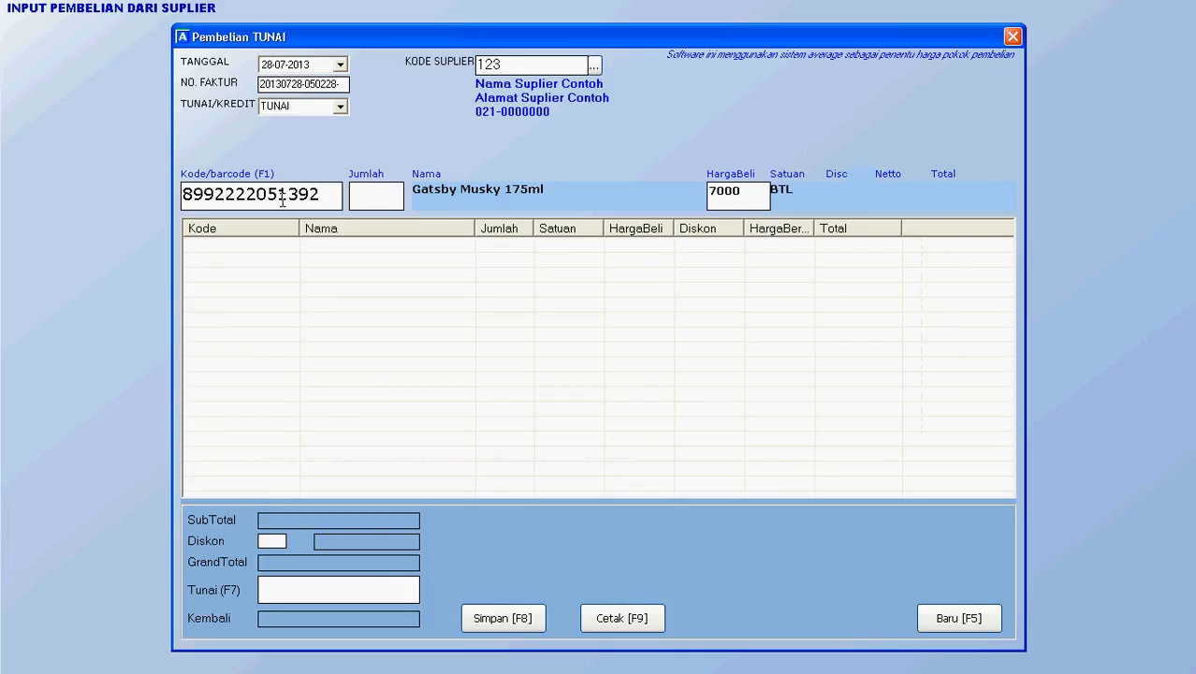
text(50)
key(Return)
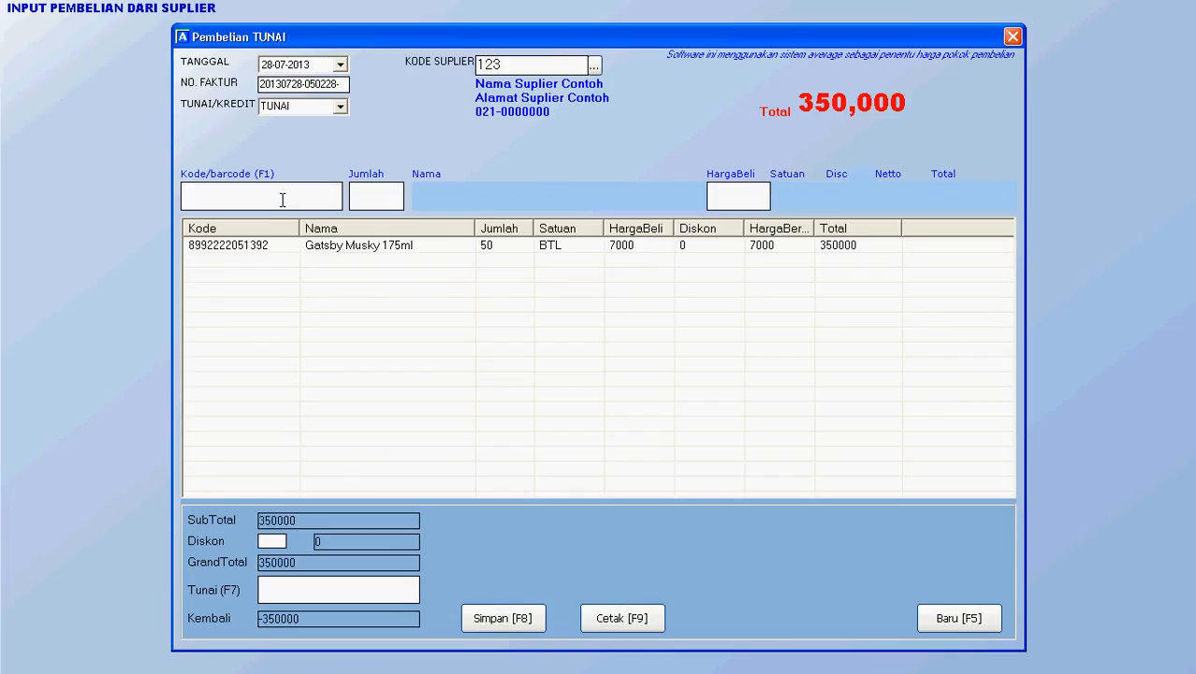
Step: Clear the cash paid amount, switch payment to 4 Minggu credit, and save the purchase
click(351, 581)
text(35)
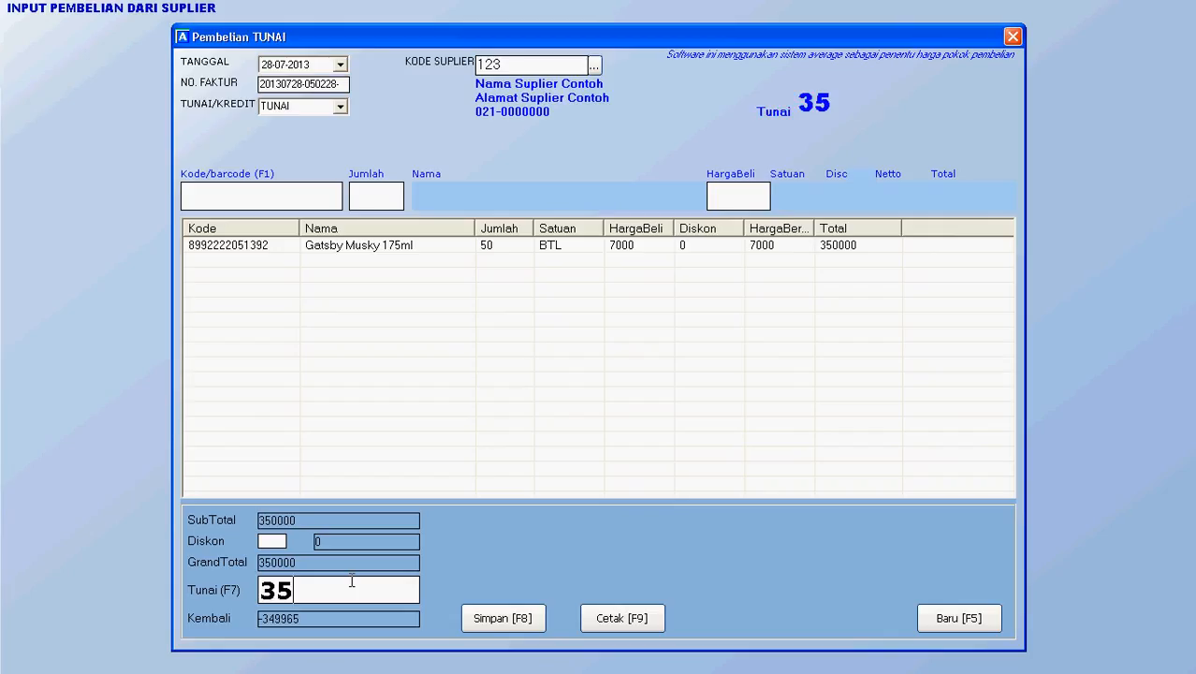
text(000)
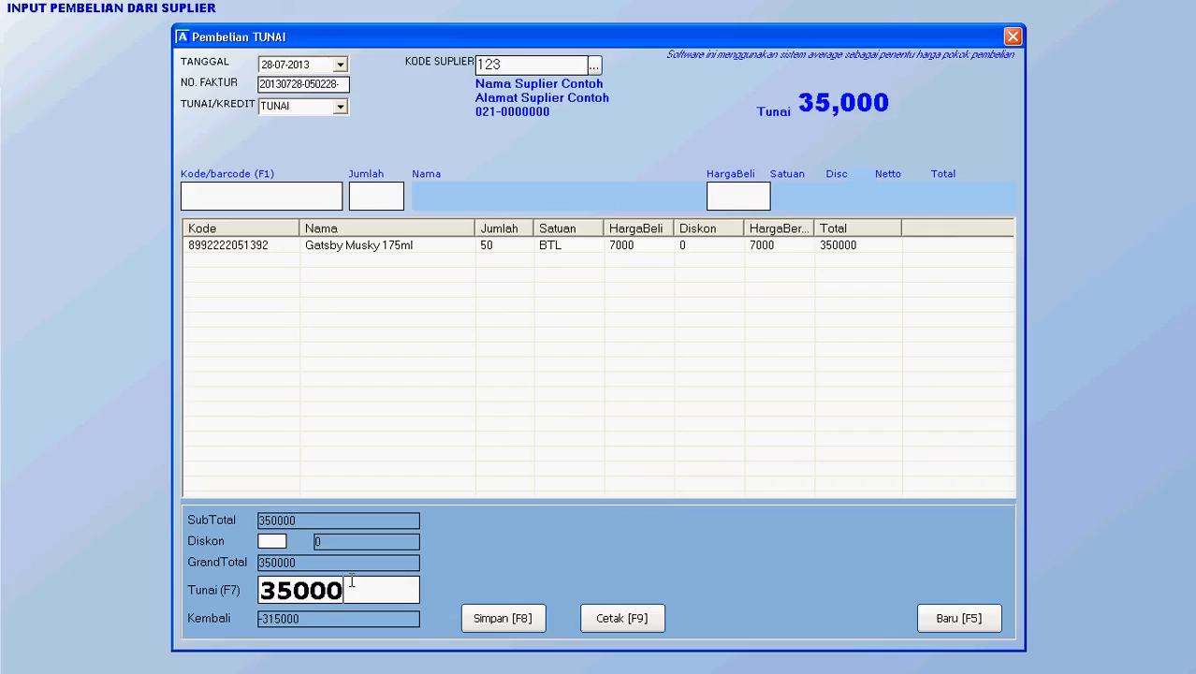
text(0)
key(BackSpace)
key(BackSpace)
key(BackSpace)
key(BackSpace)
key(BackSpace)
key(BackSpace)
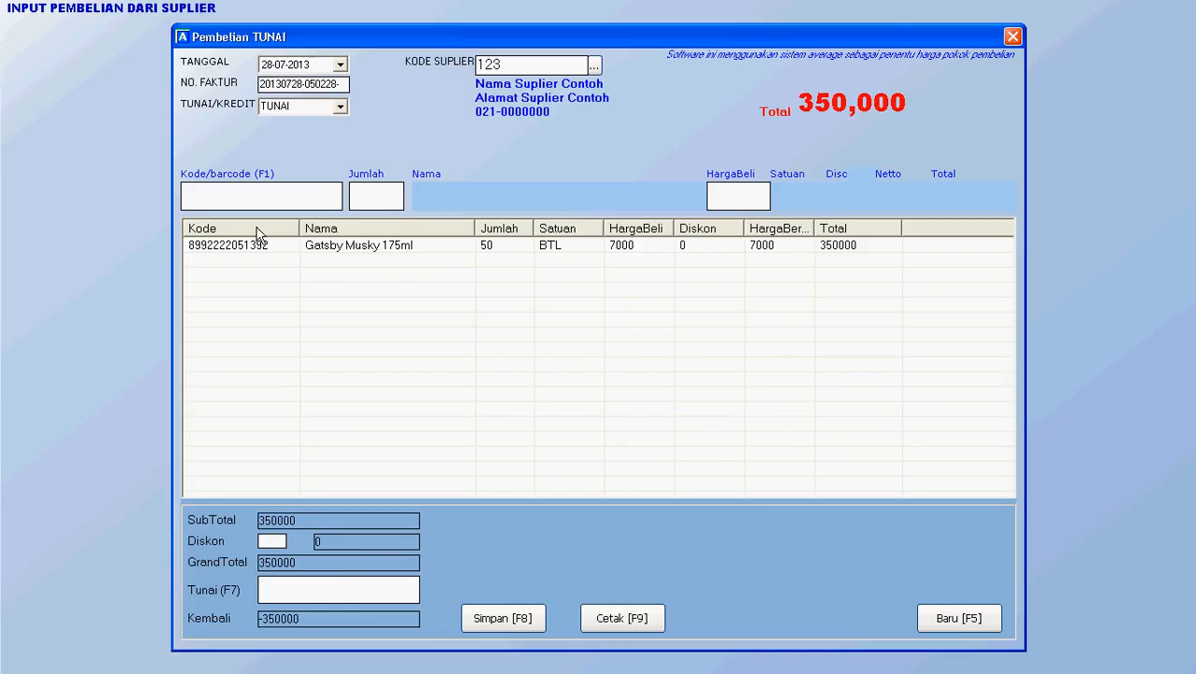
click(283, 201)
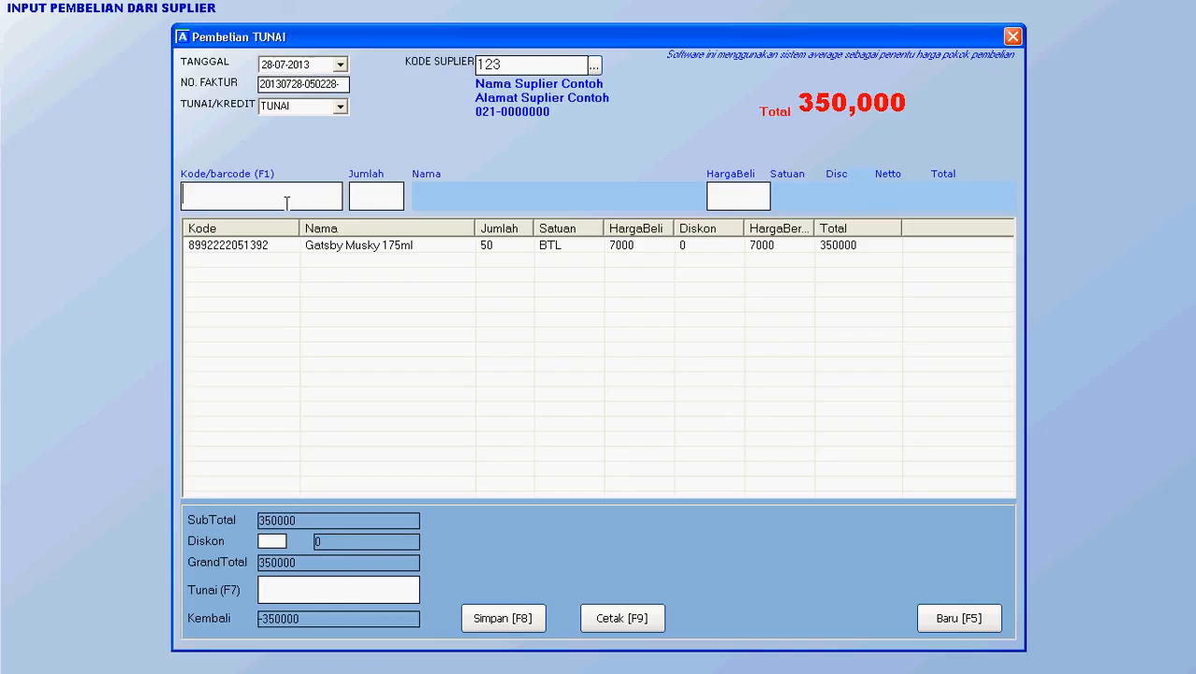
click(344, 111)
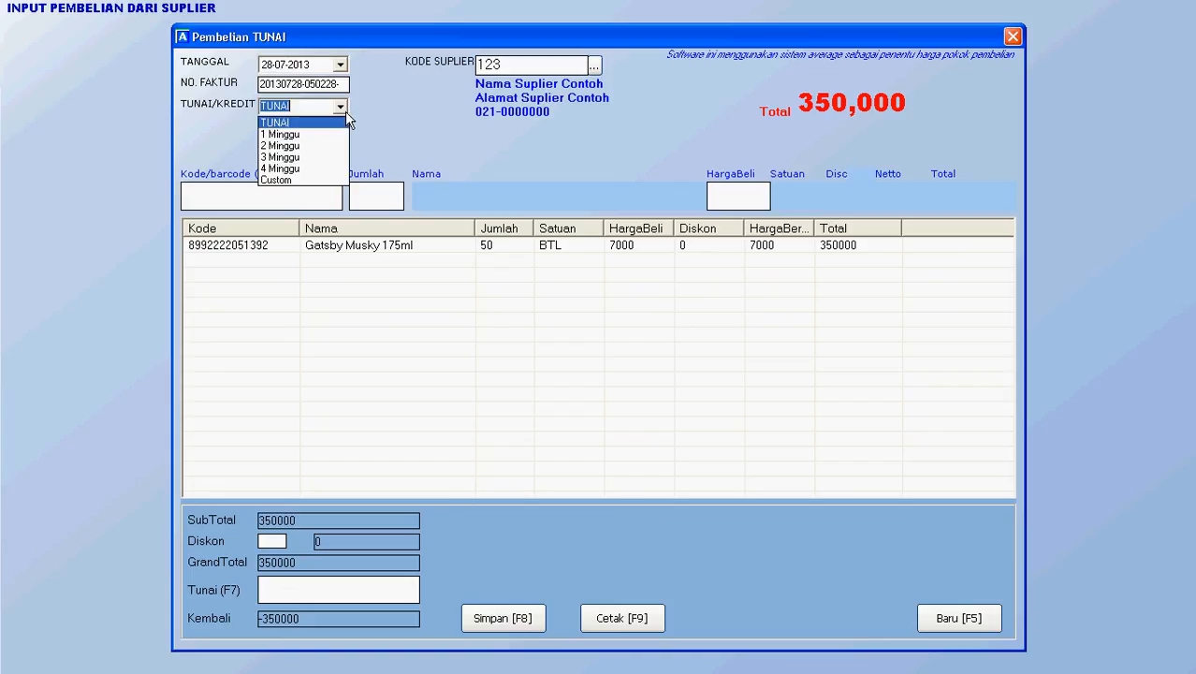
click(339, 175)
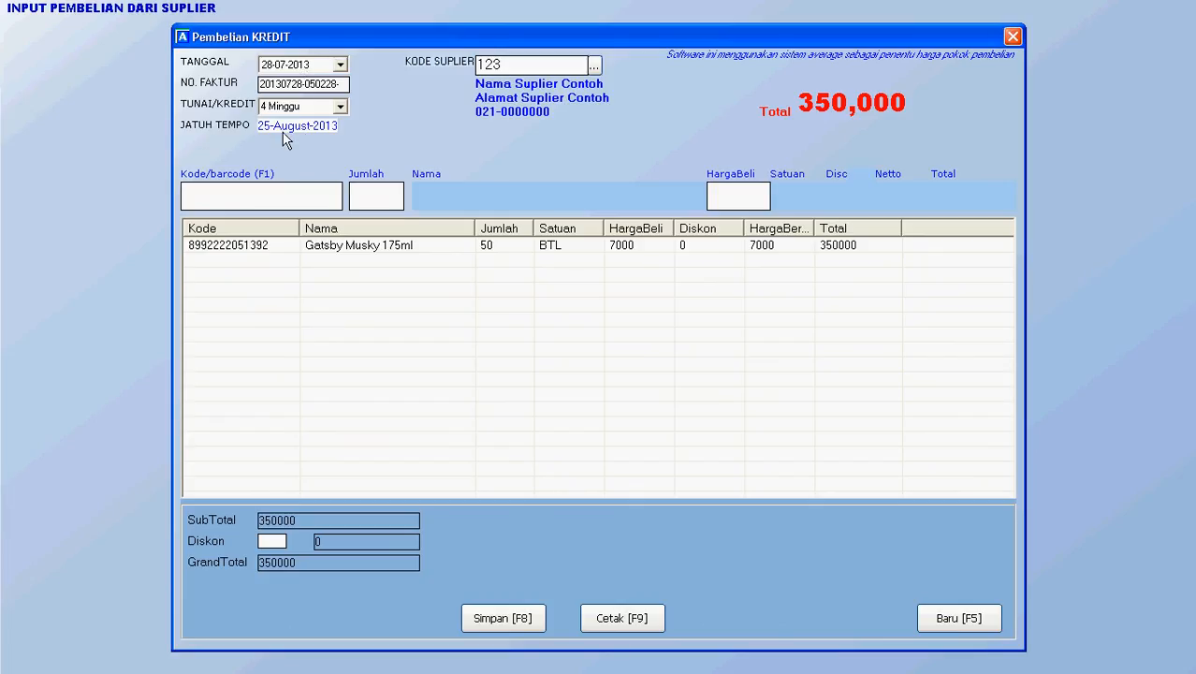
click(521, 613)
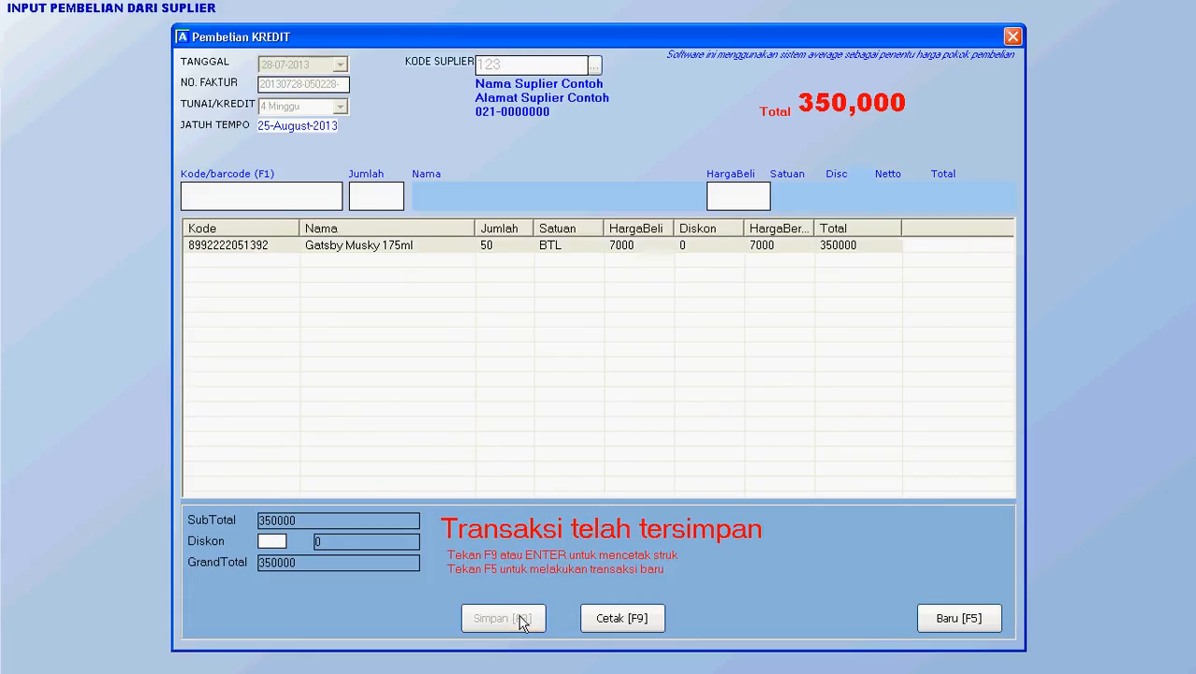
Step: Close the Pembelian KREDIT form, check the HUTANG list showing 350,000 unpaid, then exit it
click(1012, 37)
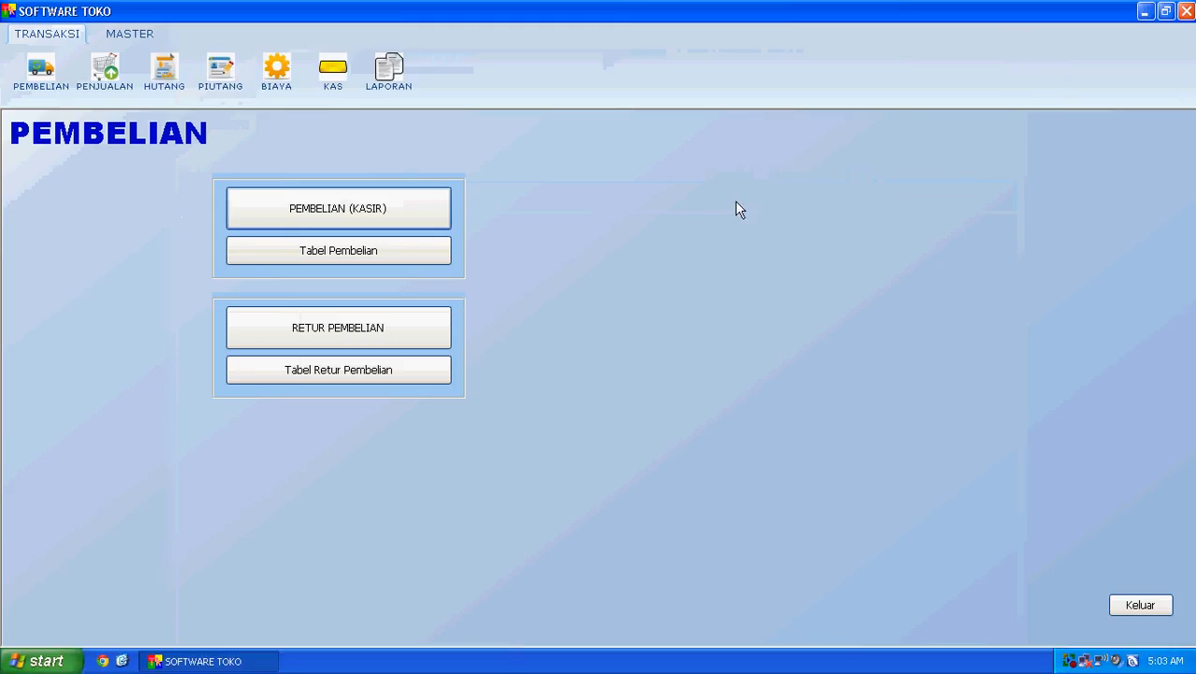
click(164, 79)
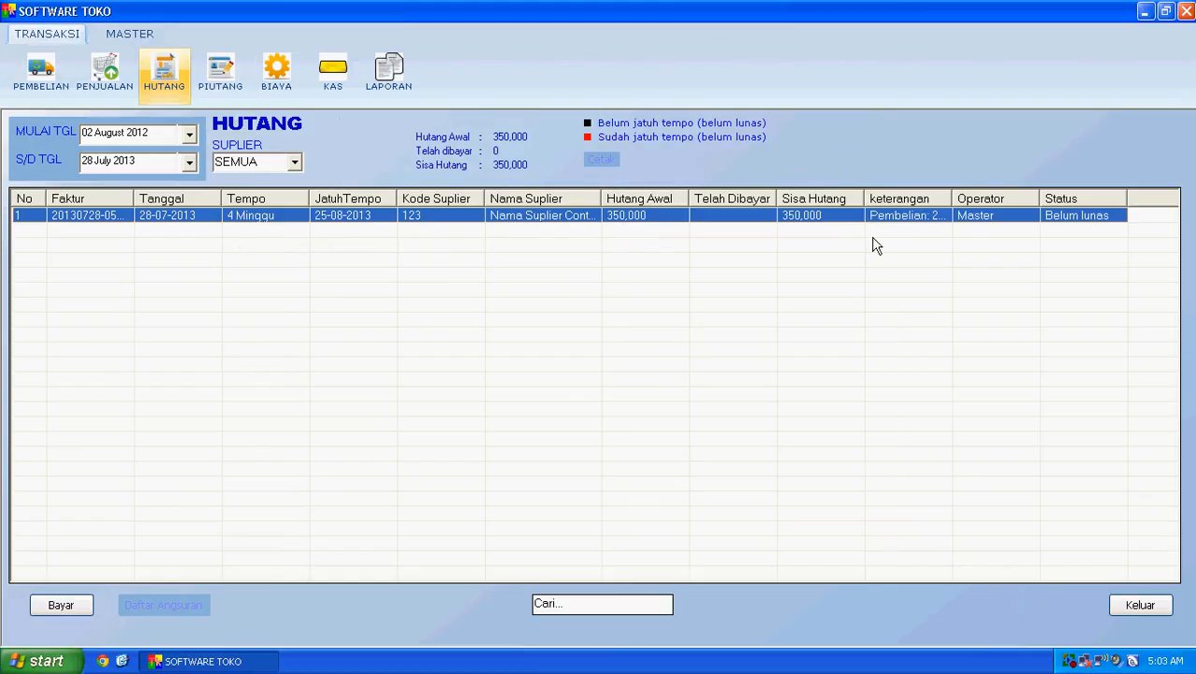
click(1145, 604)
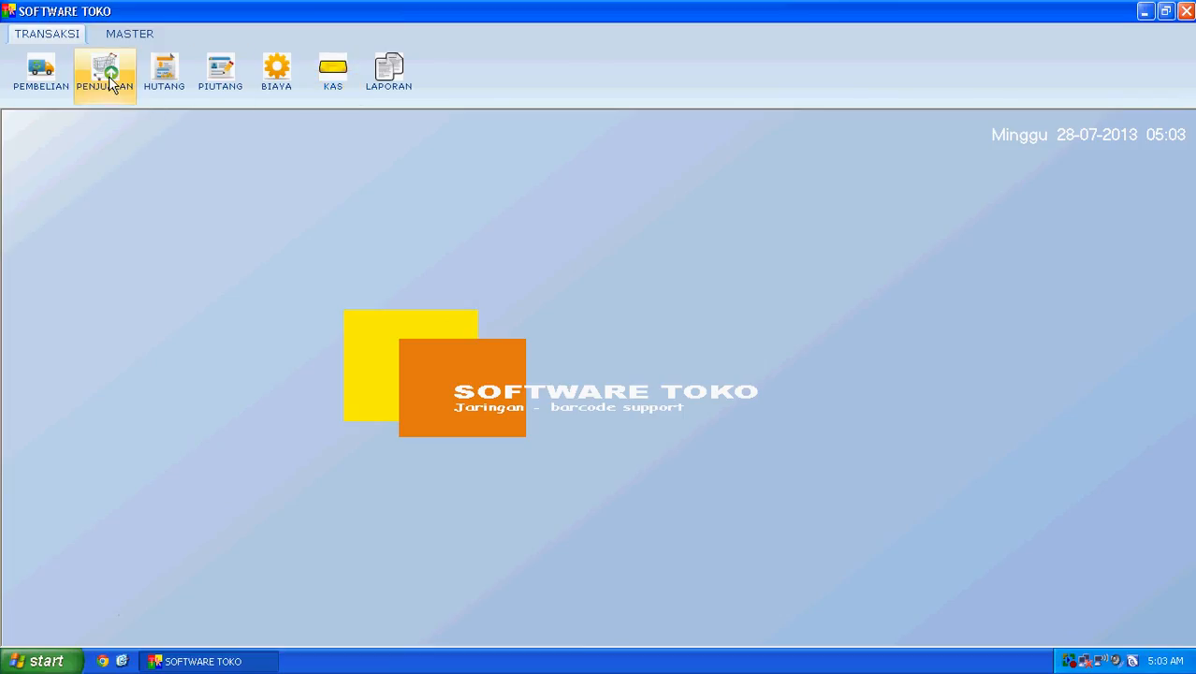
Step: Scroll through the MASTER > BARANG item list, close it, then open TRANSAKSI > PENJUALAN
click(120, 35)
click(38, 69)
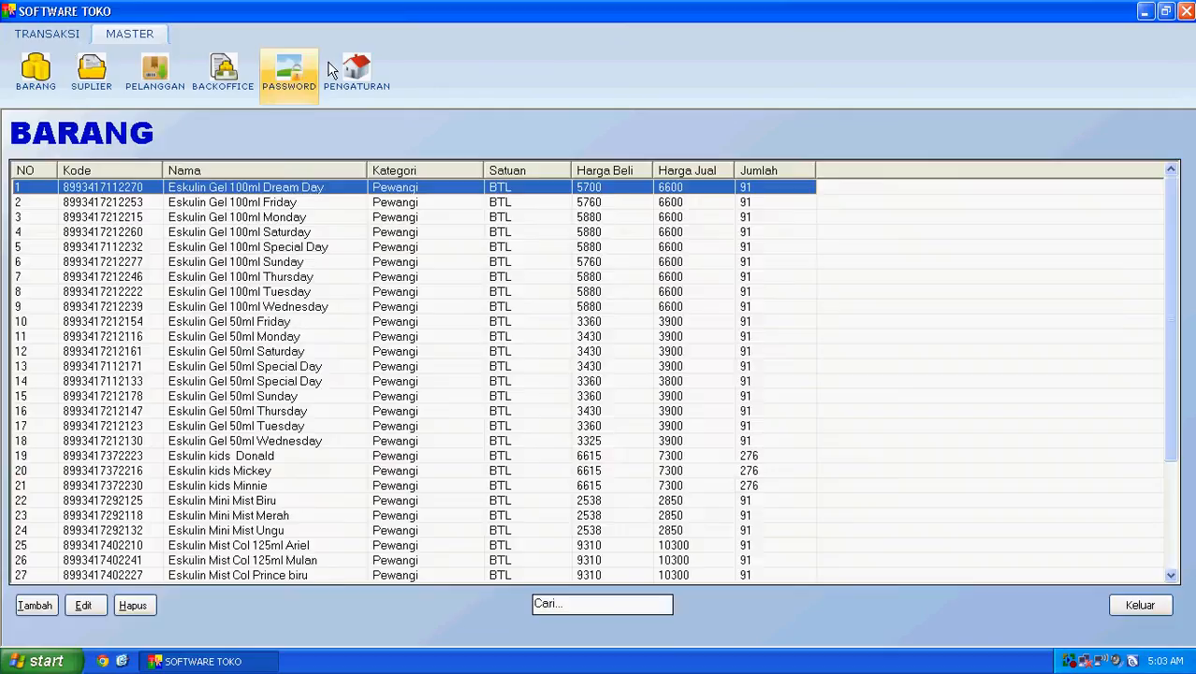
scroll(443, 240, down, 4)
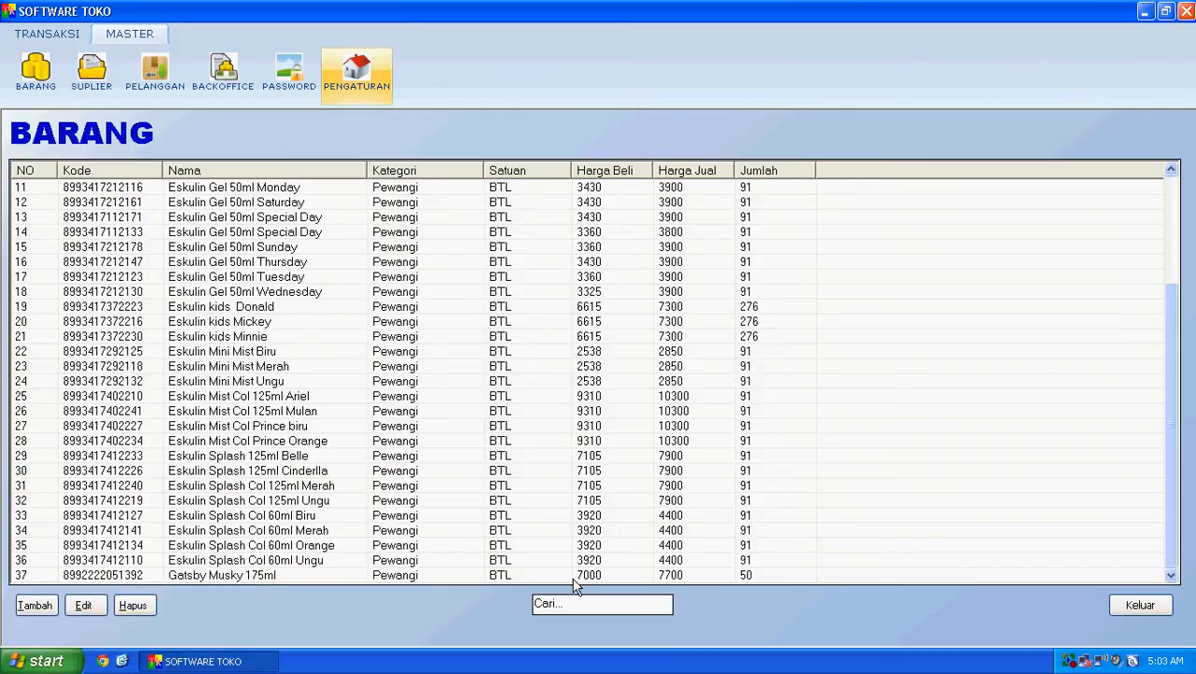
click(1137, 608)
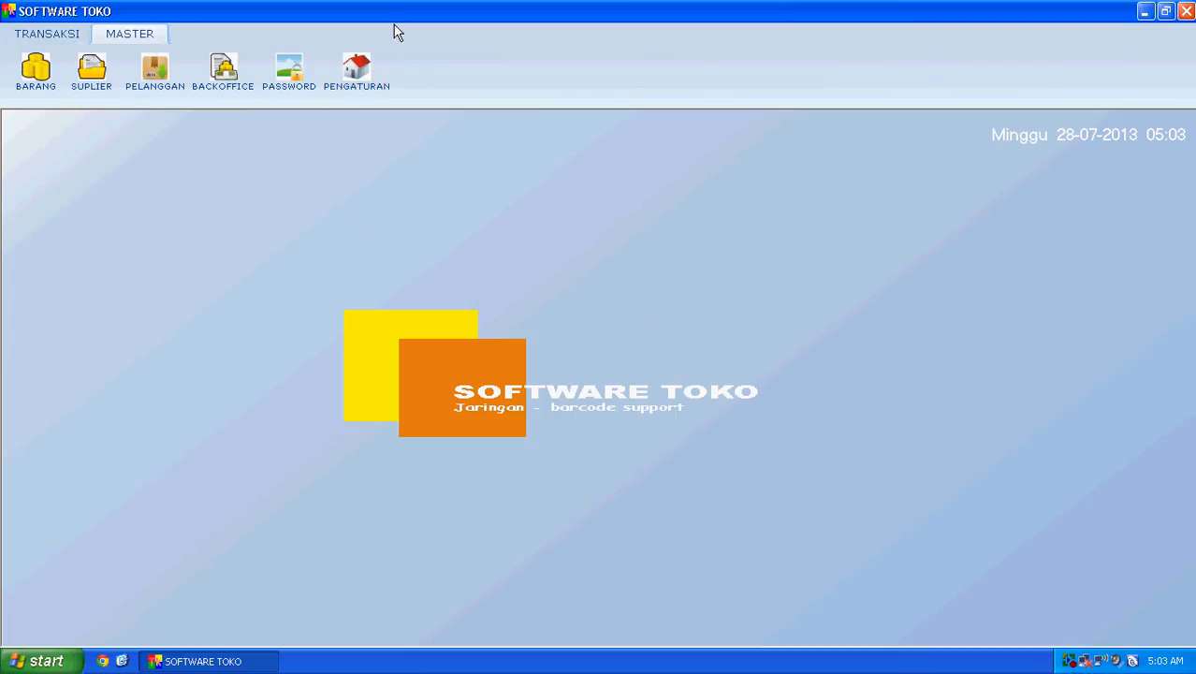
click(42, 38)
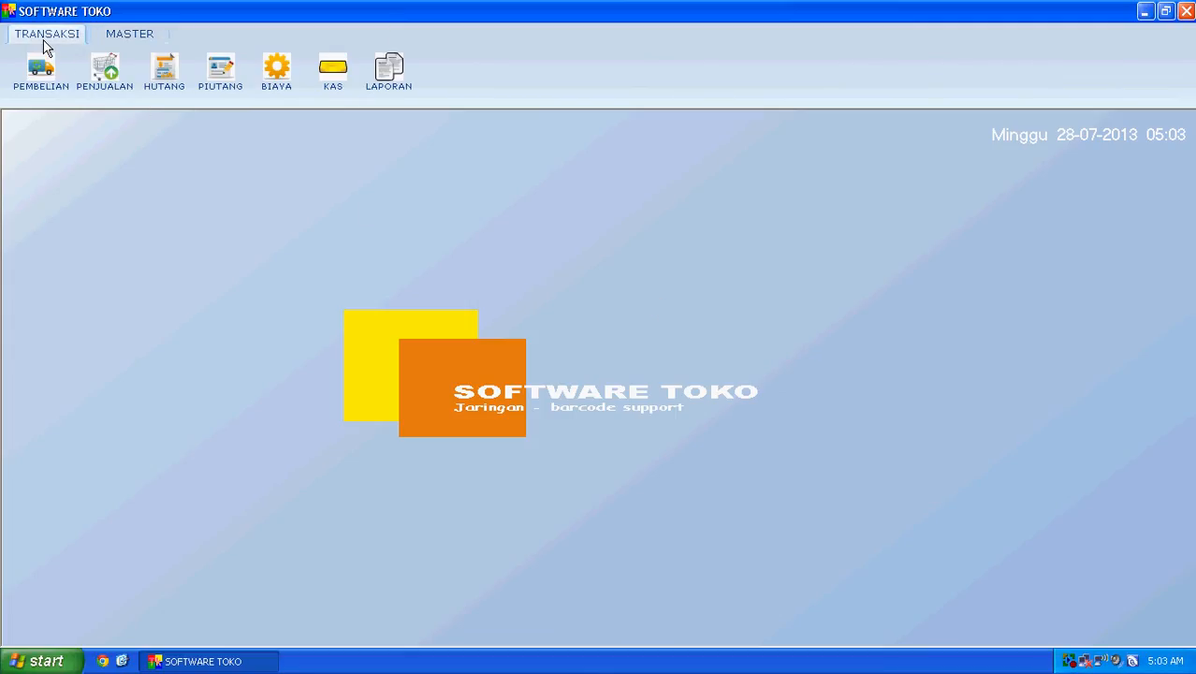
click(119, 82)
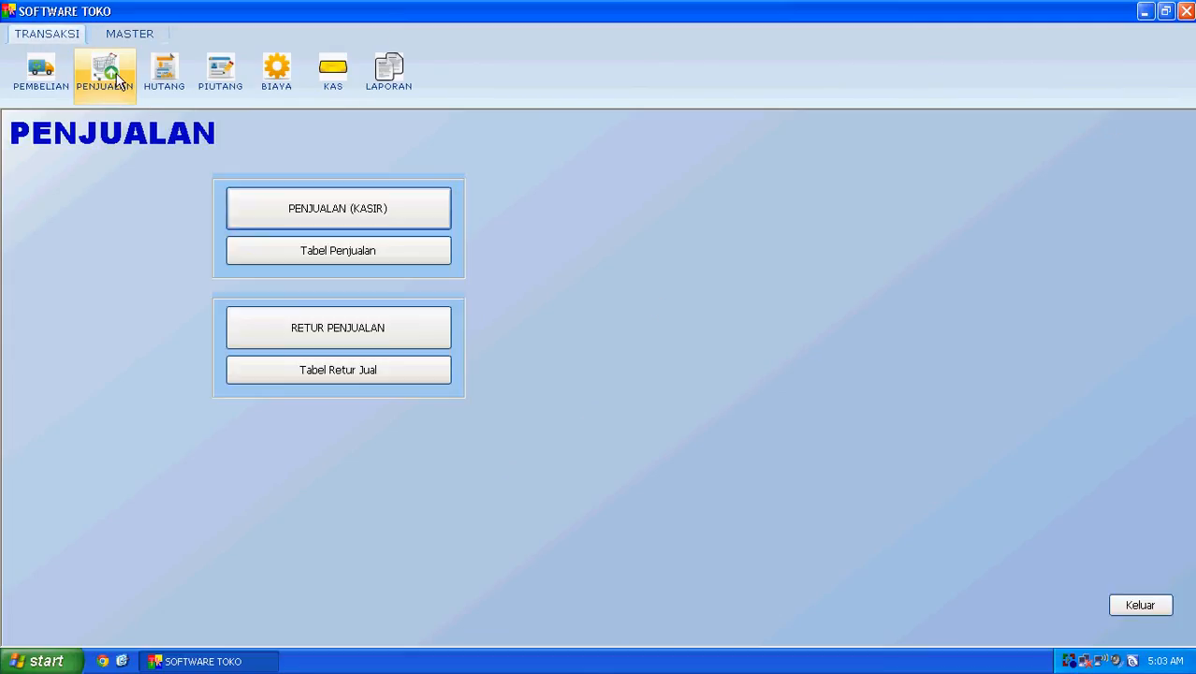
click(412, 217)
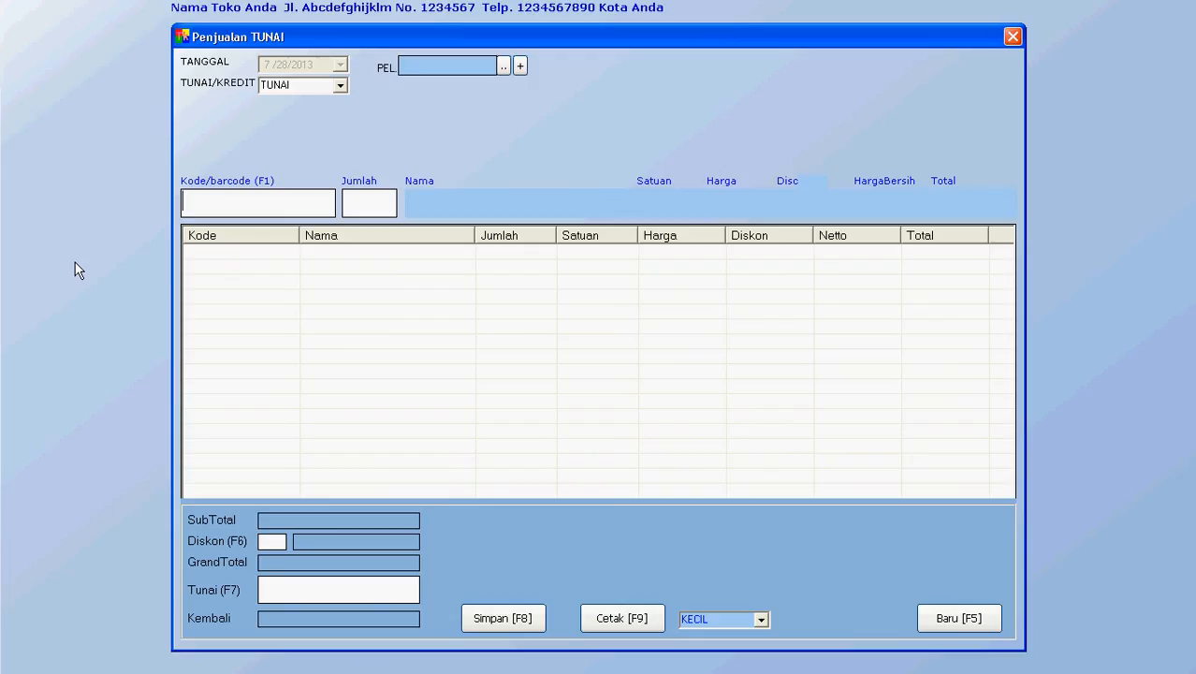
text(8993417212253)
key(Return)
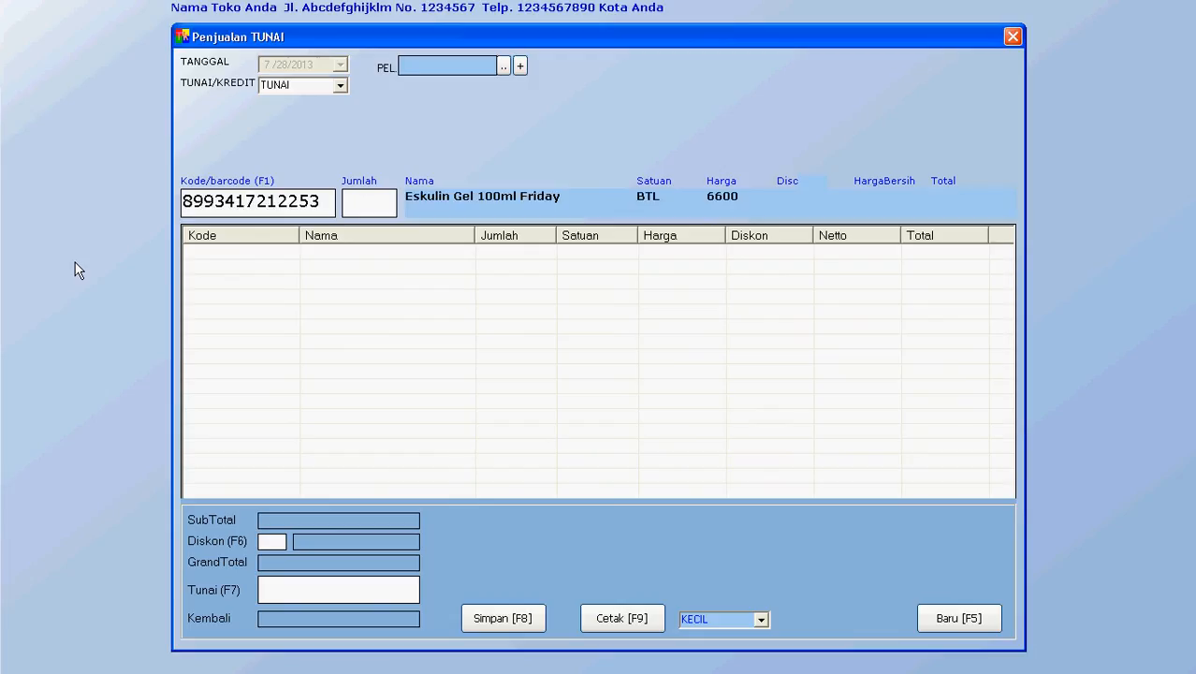
text(5)
key(Return)
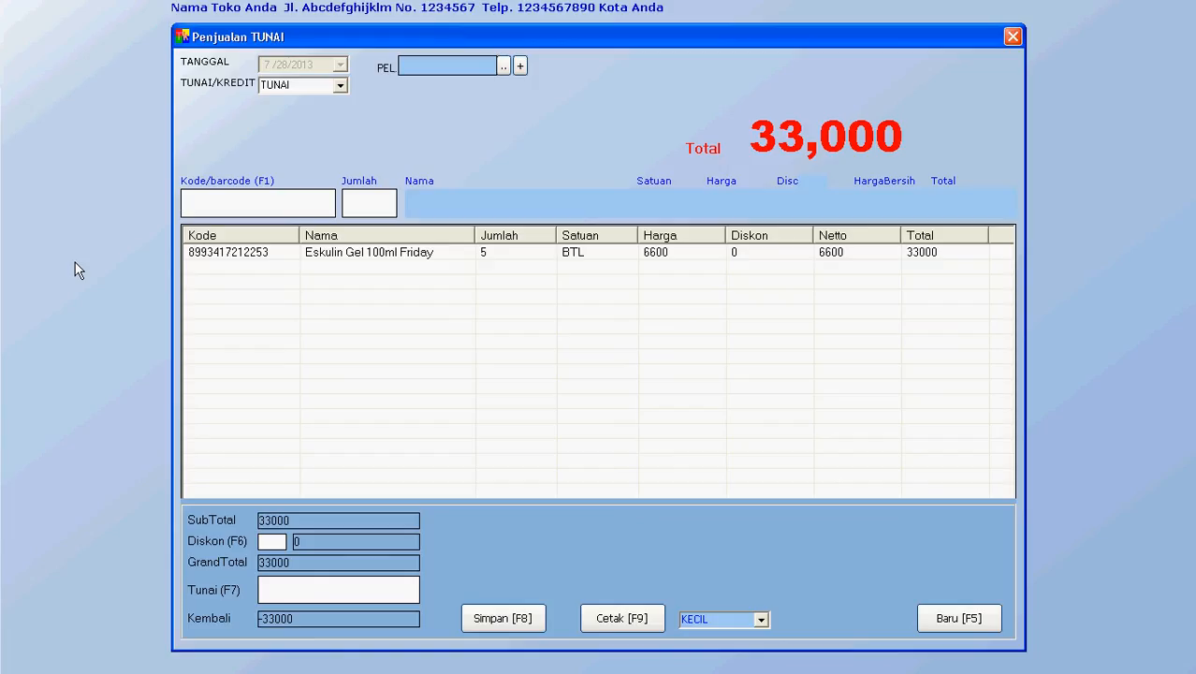
text(8993417)
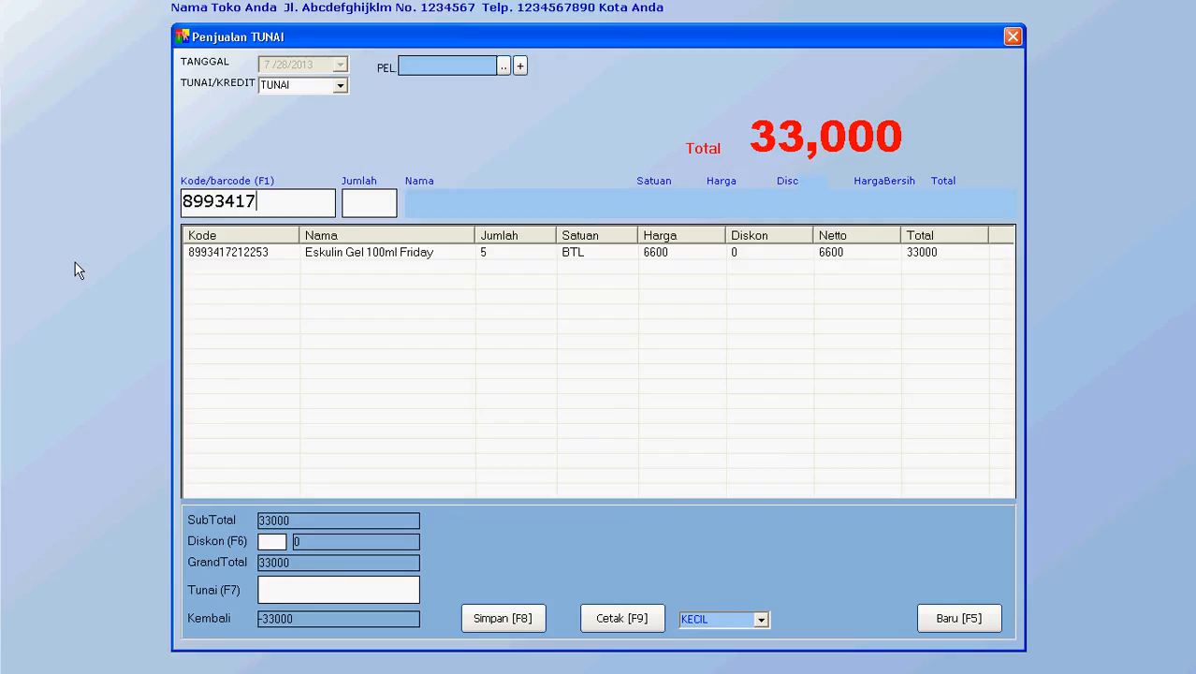
text(212260)
key(Return)
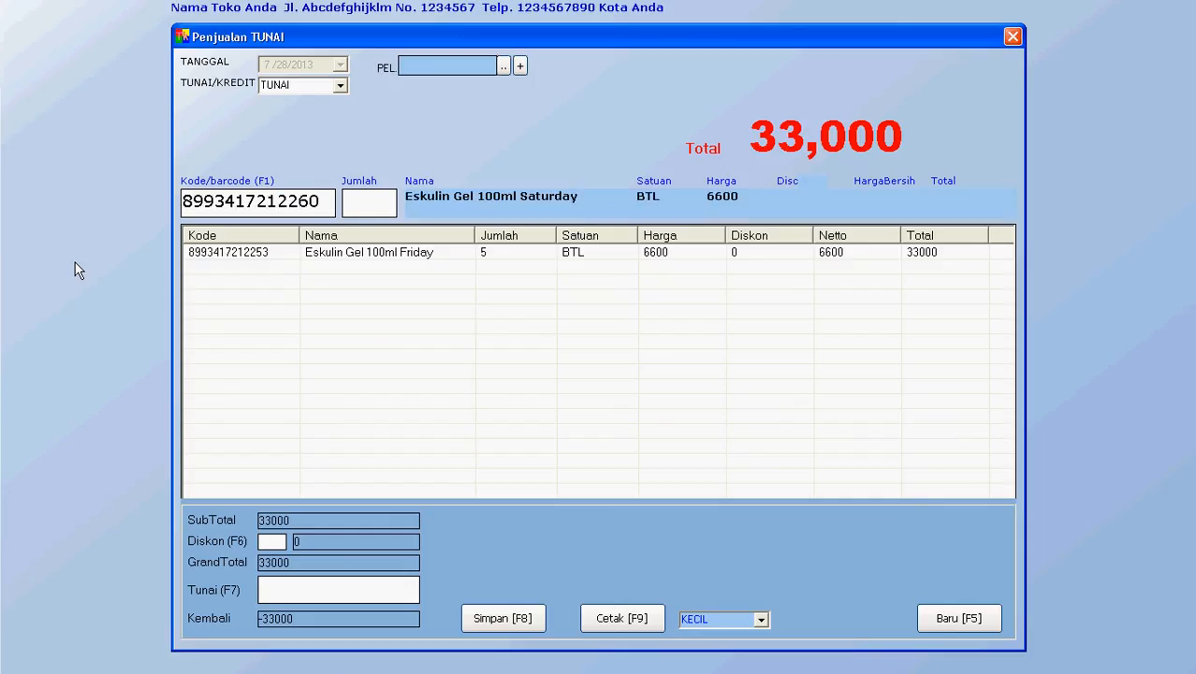
text(2)
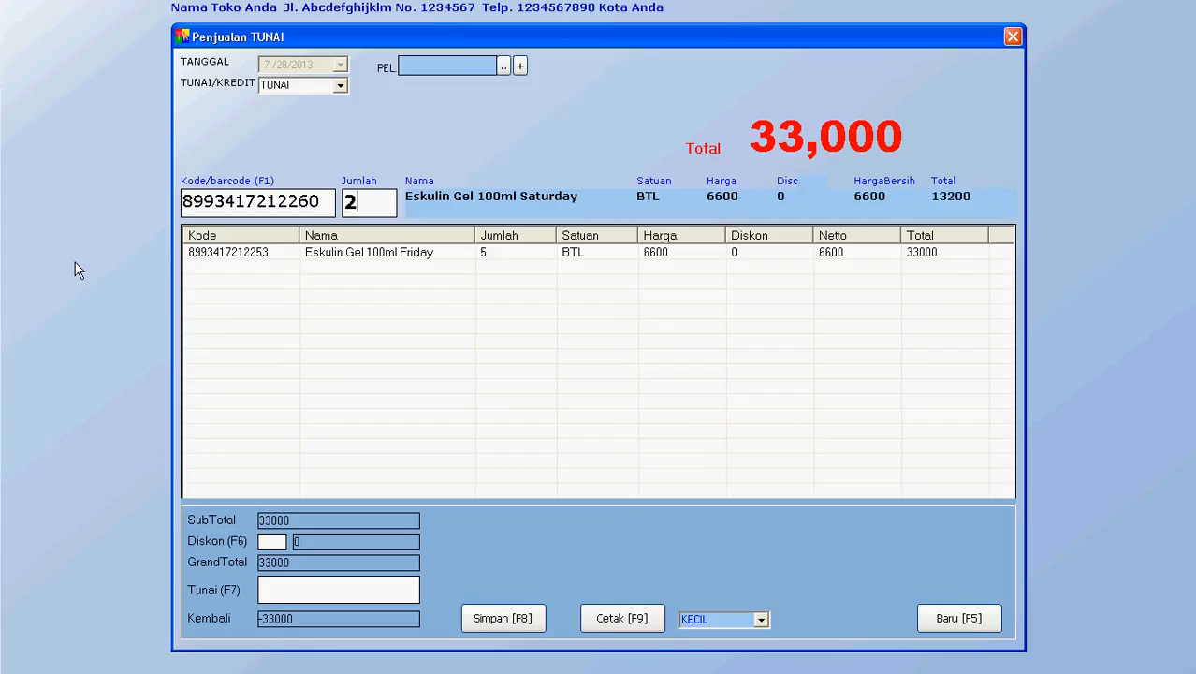
key(Return)
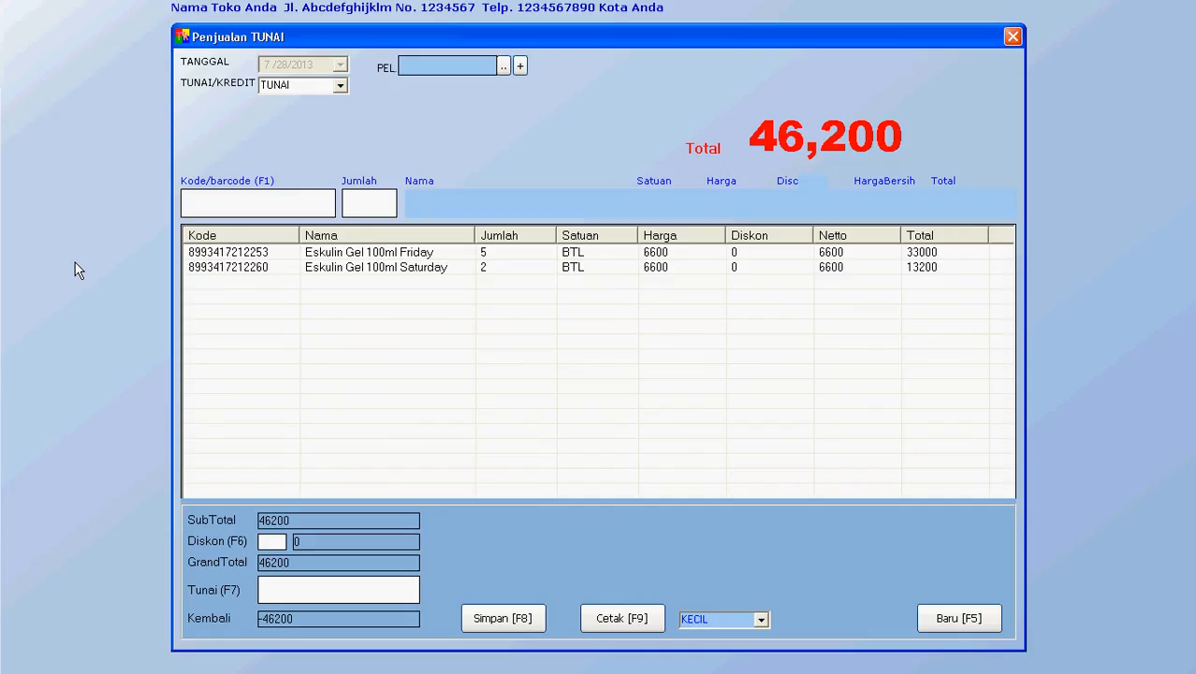
Step: Search for 'gatsby' and add one Gatsby Musky 175ml to the sale
key(Return)
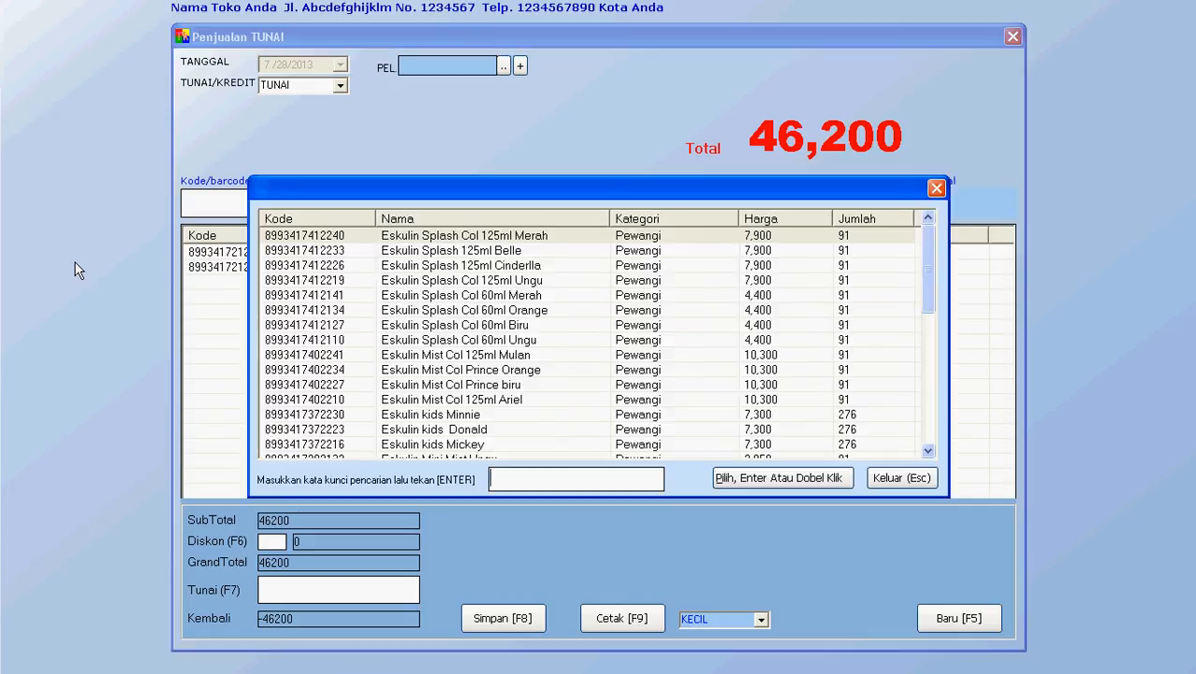
text(gatsby)
key(Return)
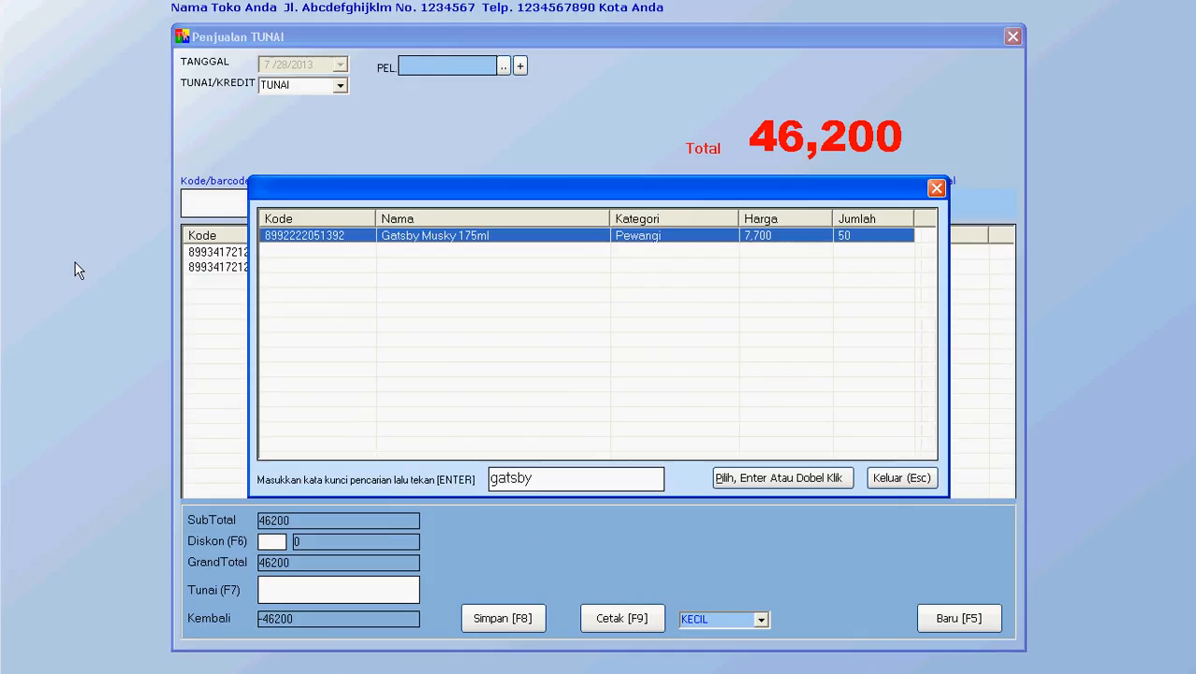
key(Return)
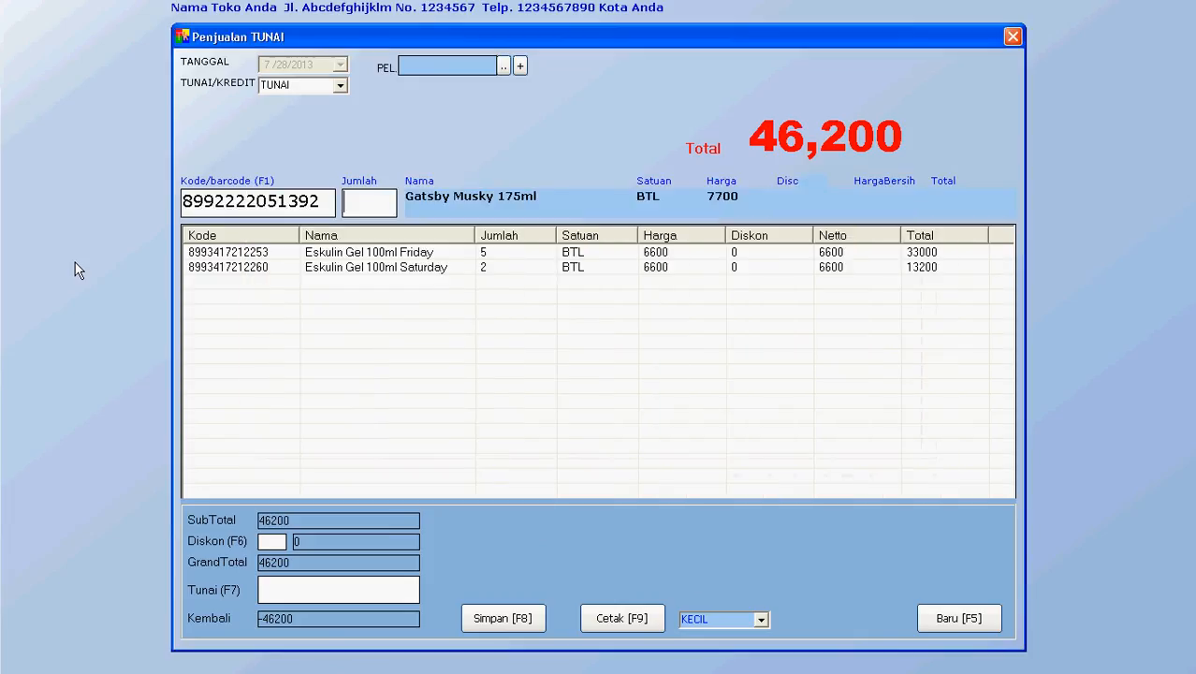
text(1)
key(Return)
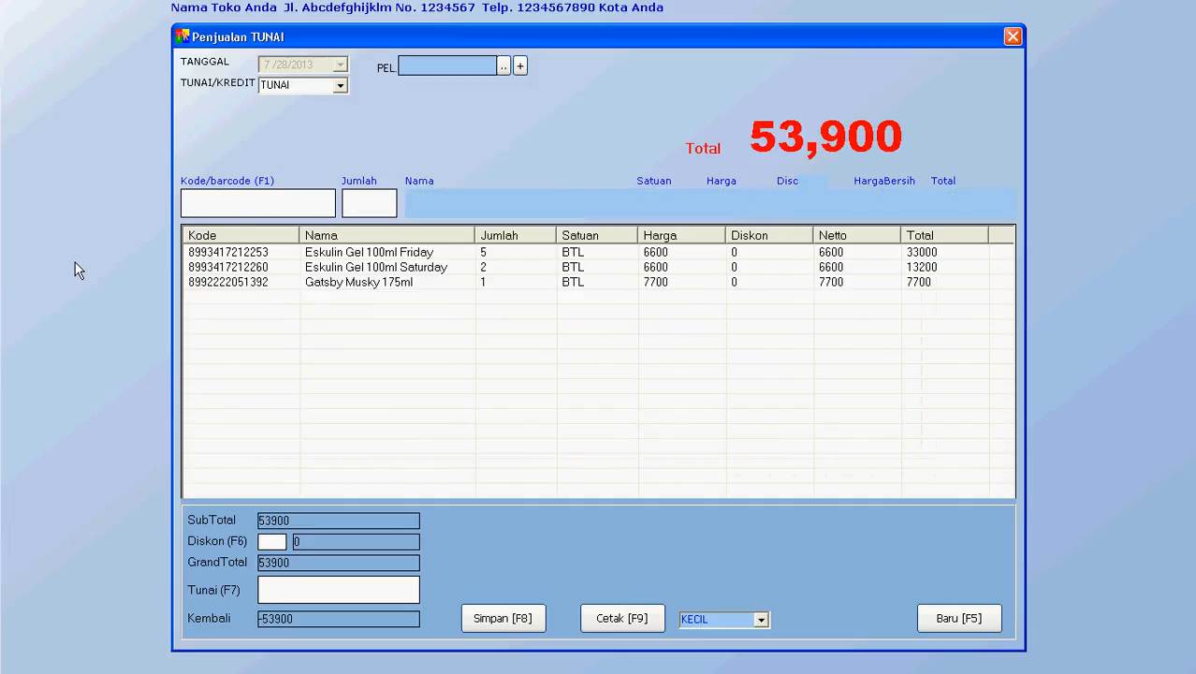
Step: Enter 60000 cash, save the 53,900 sale with 6,100 change, and close the form
click(296, 586)
text(60)
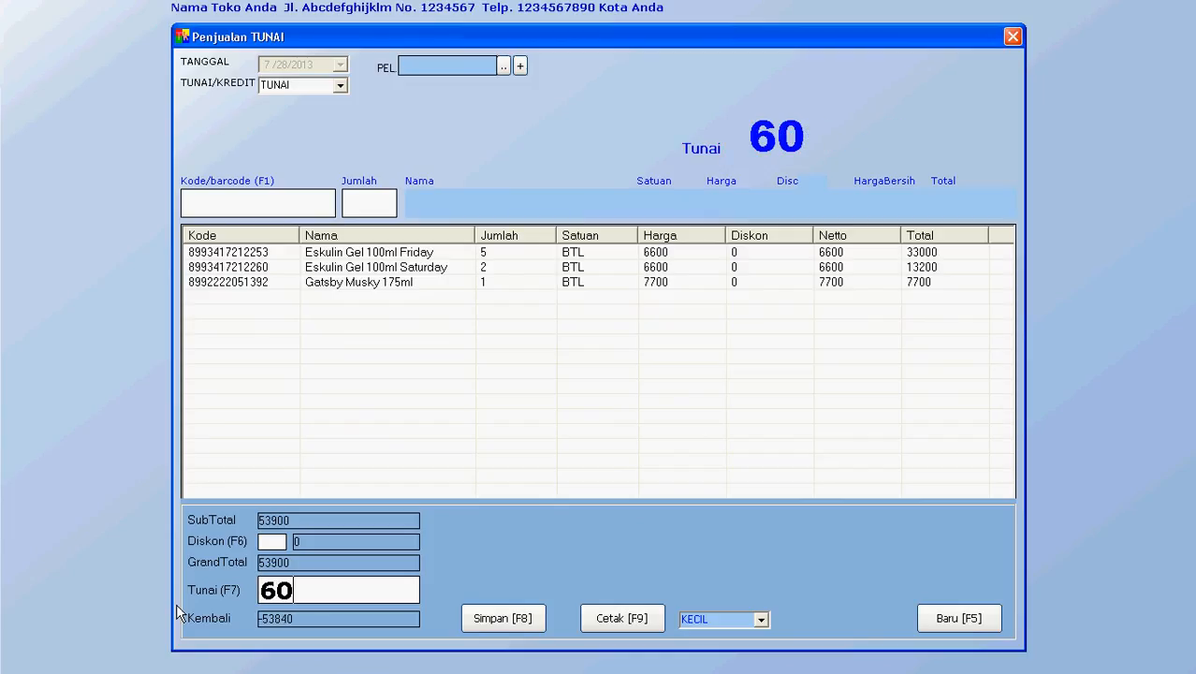
text(000)
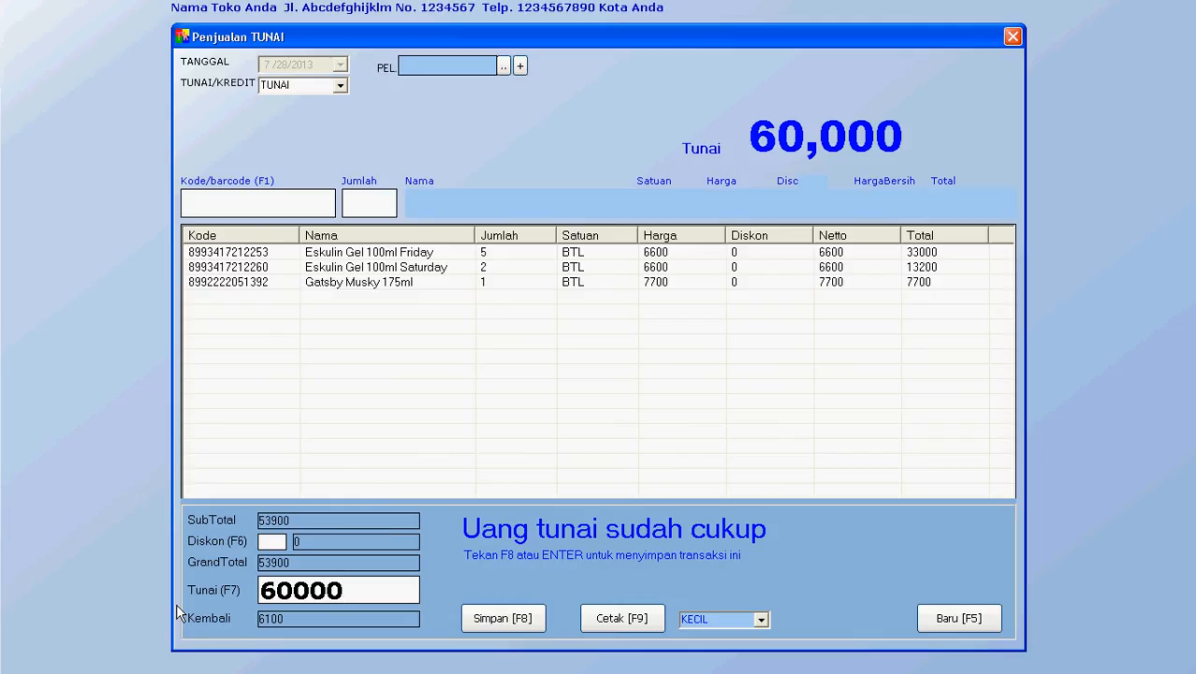
click(479, 625)
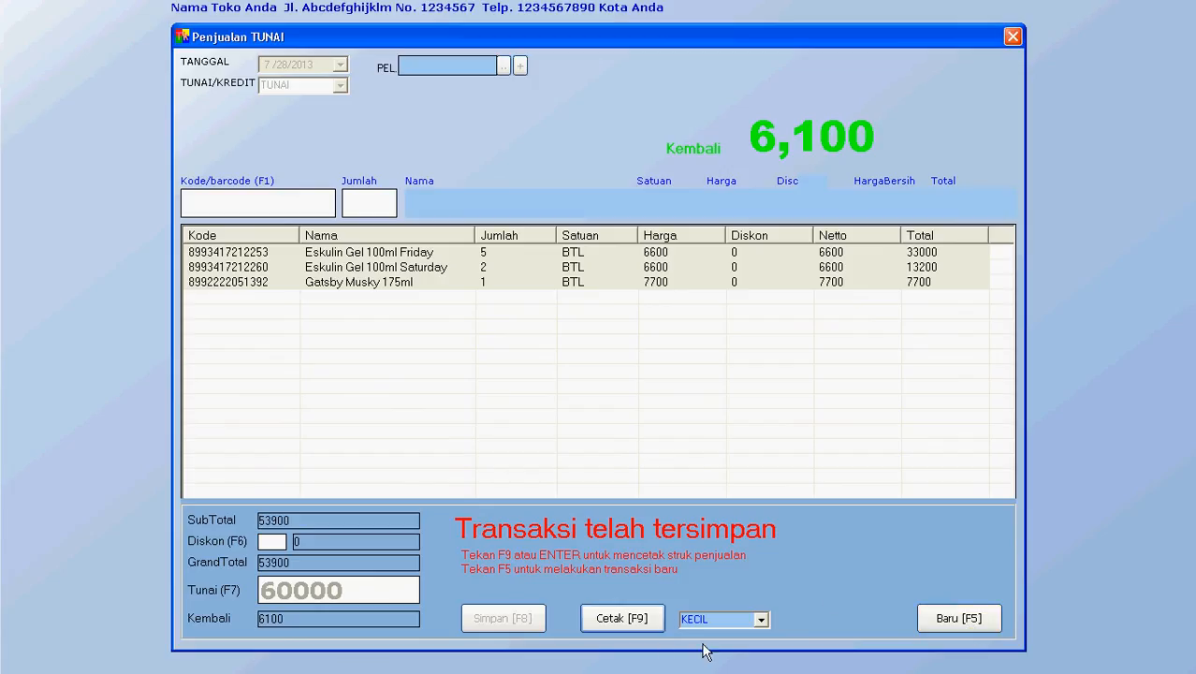
click(964, 625)
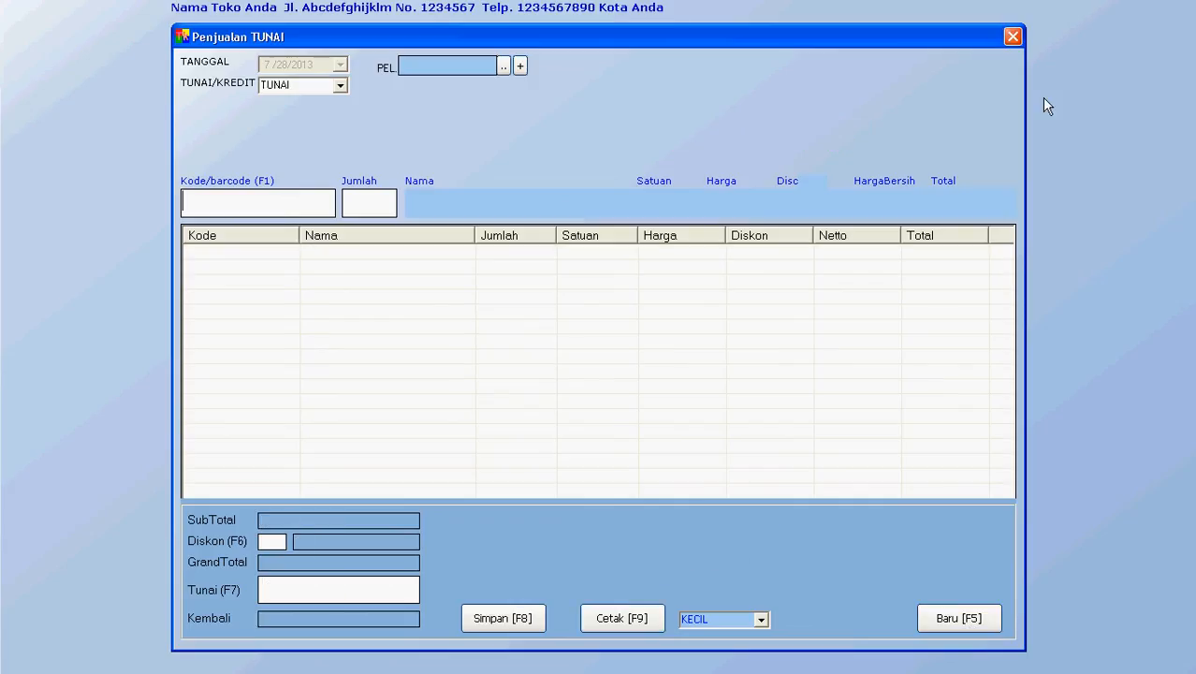
click(1012, 36)
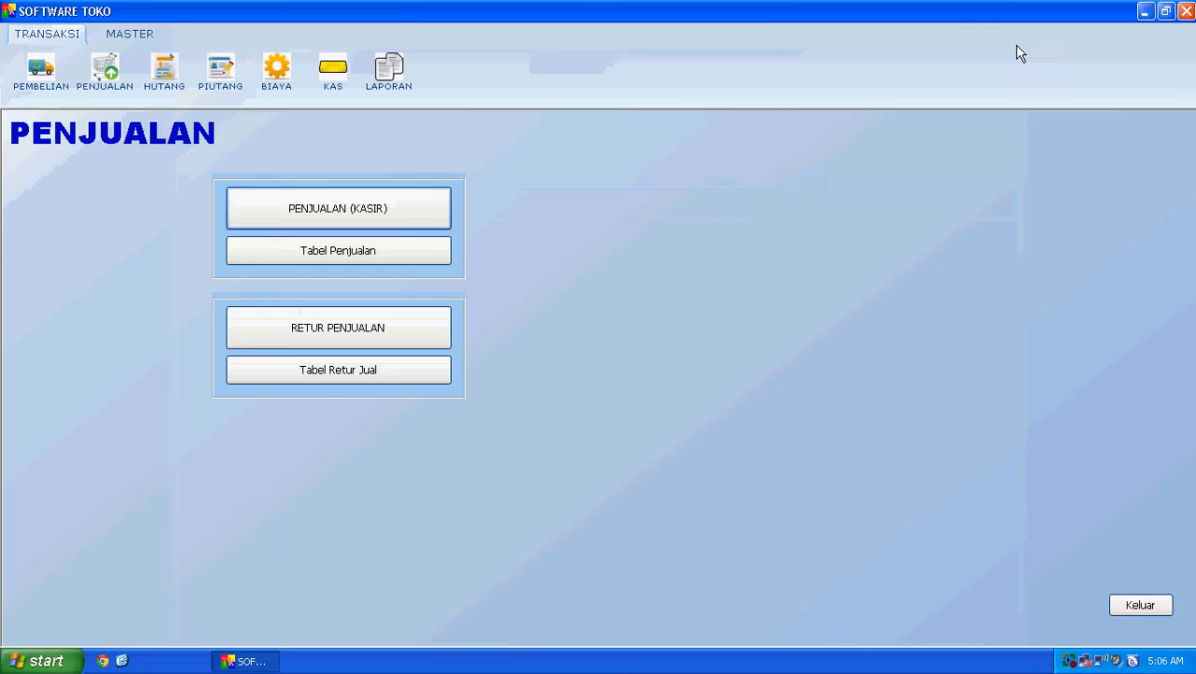
Step: Leave the sales section and open the Laporan Penjualan sales report
click(1135, 608)
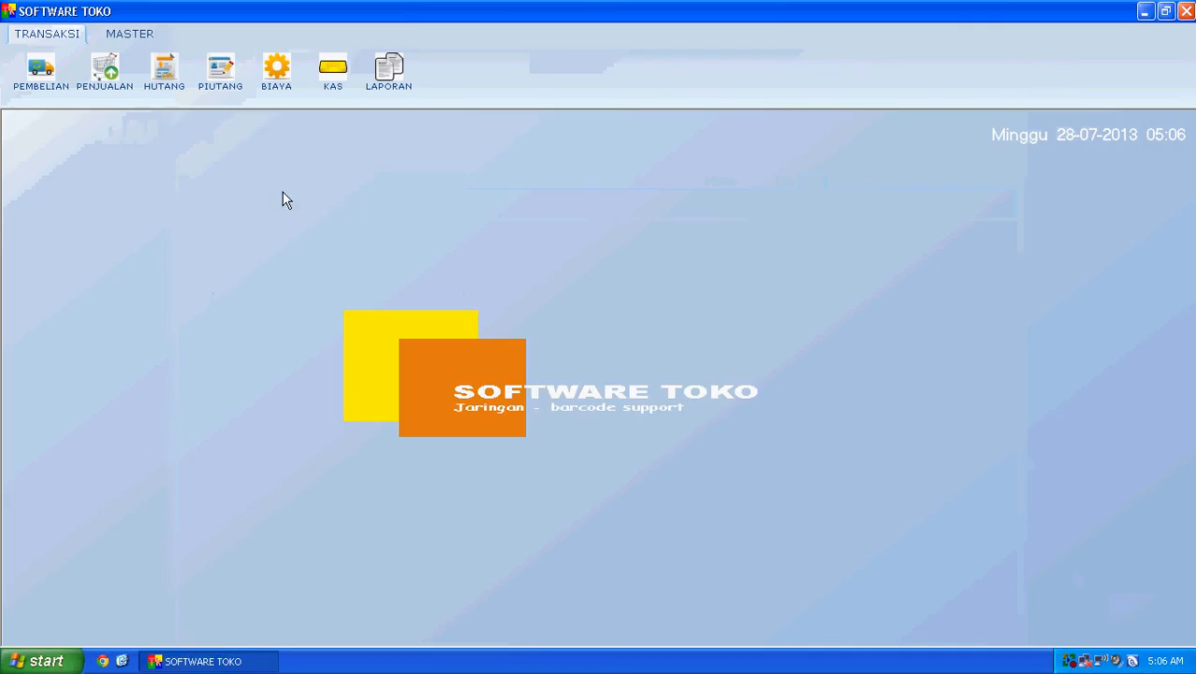
click(182, 98)
click(391, 92)
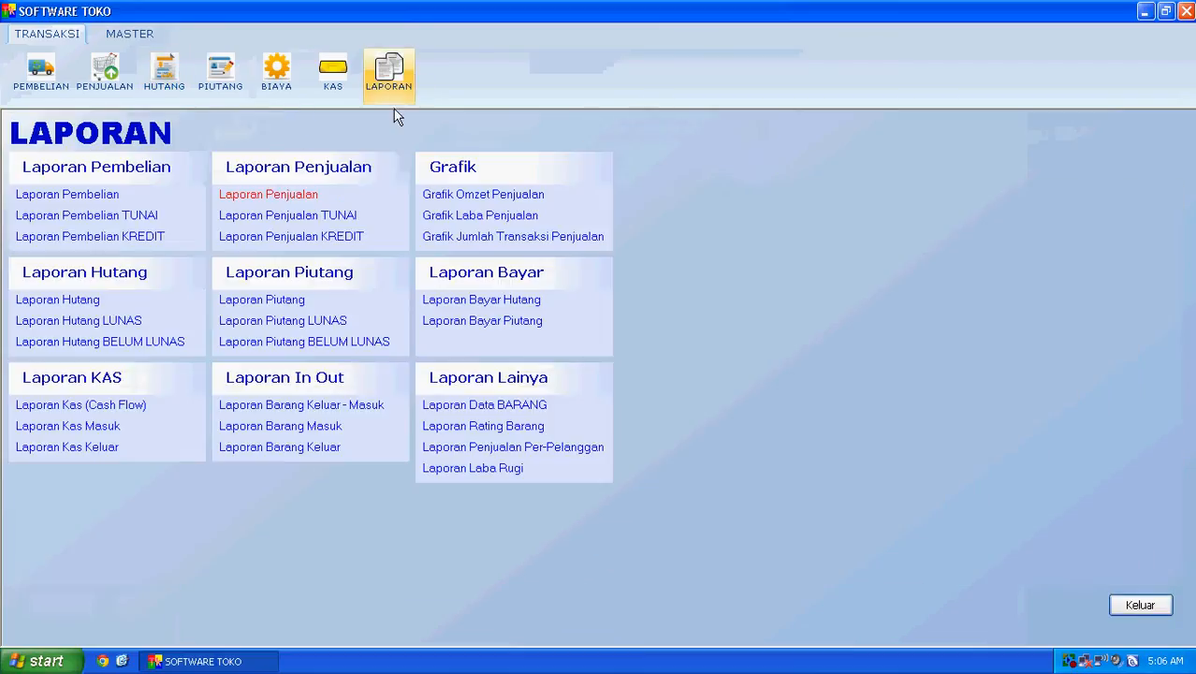
click(280, 197)
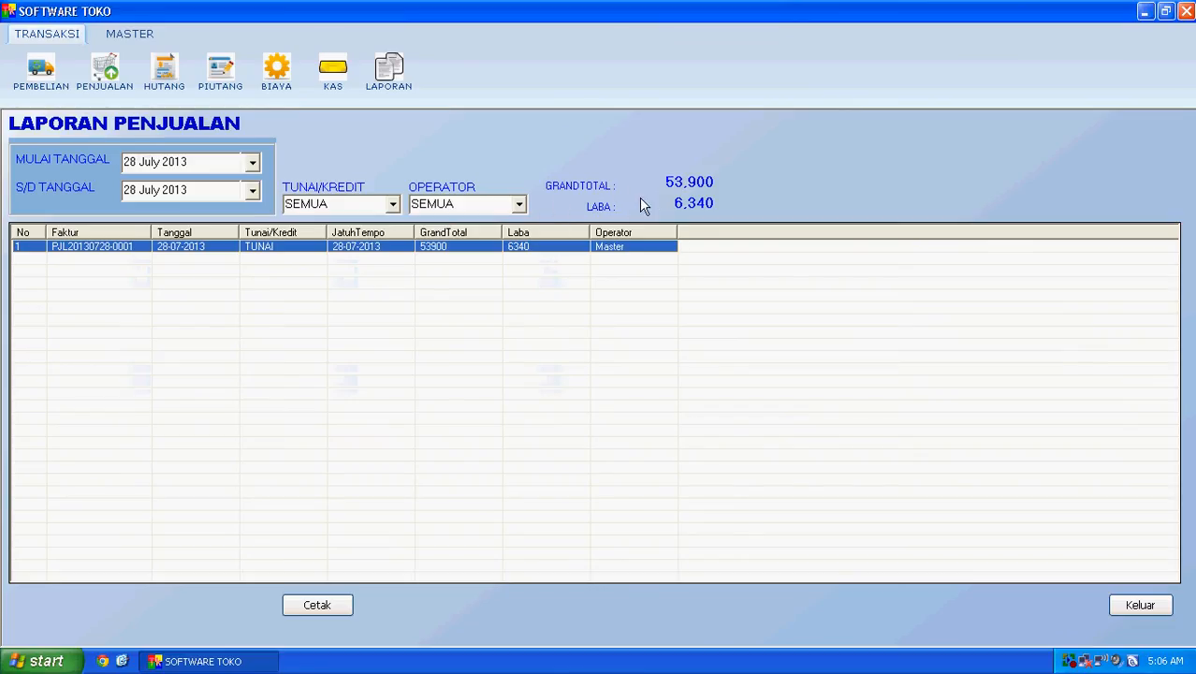
Step: Set the 28 July 2013 report's OPERATOR filter to Master
click(519, 206)
click(429, 237)
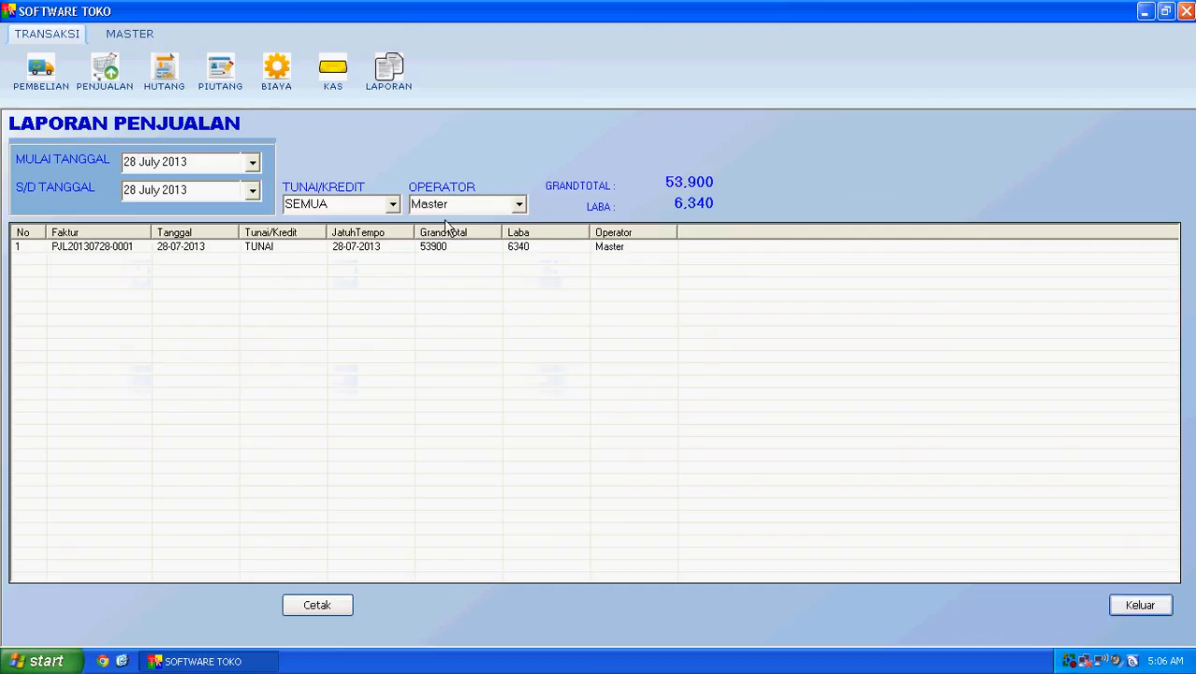
click(392, 203)
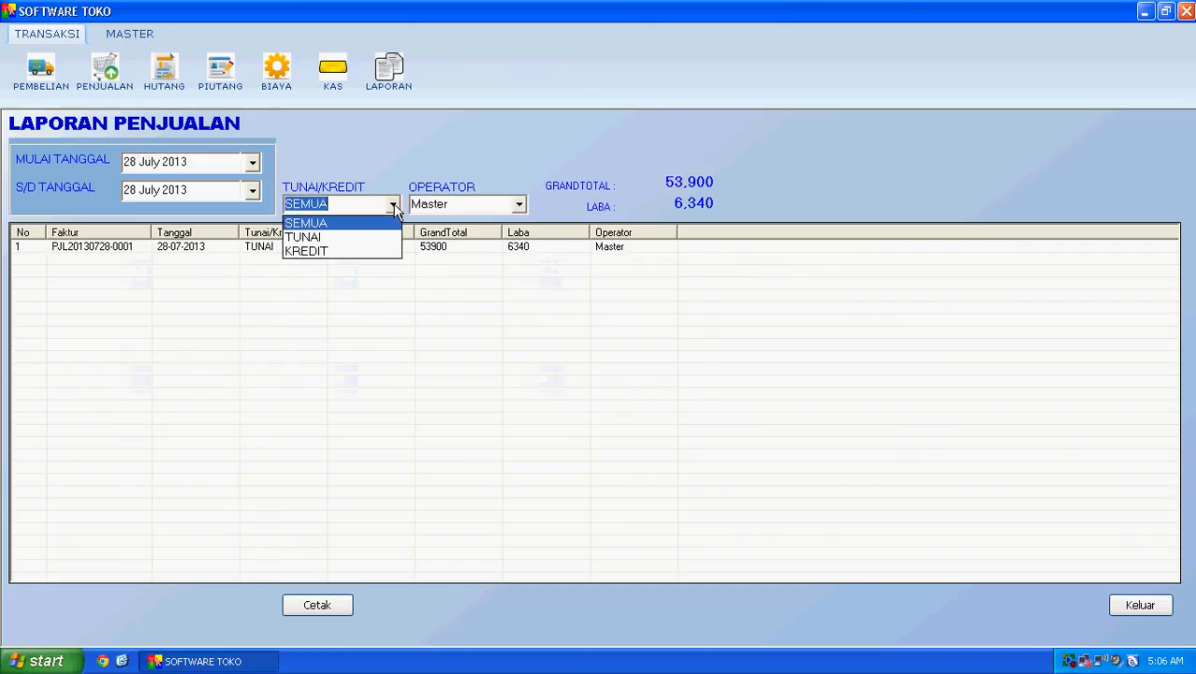
Step: Choose TUNAI, showing one cash sale of 53,900 with 6,340 profit
click(381, 241)
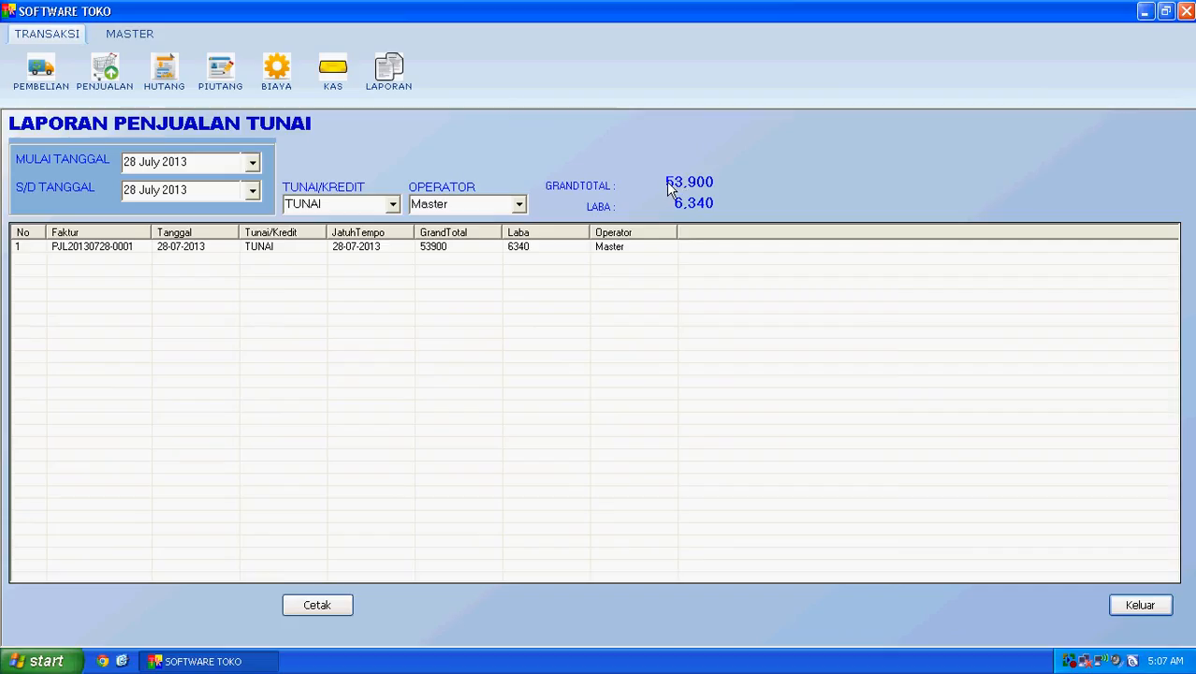
Step: Close the cash sales report and open the Grafik Omzet Penjualan turnover chart
click(1151, 608)
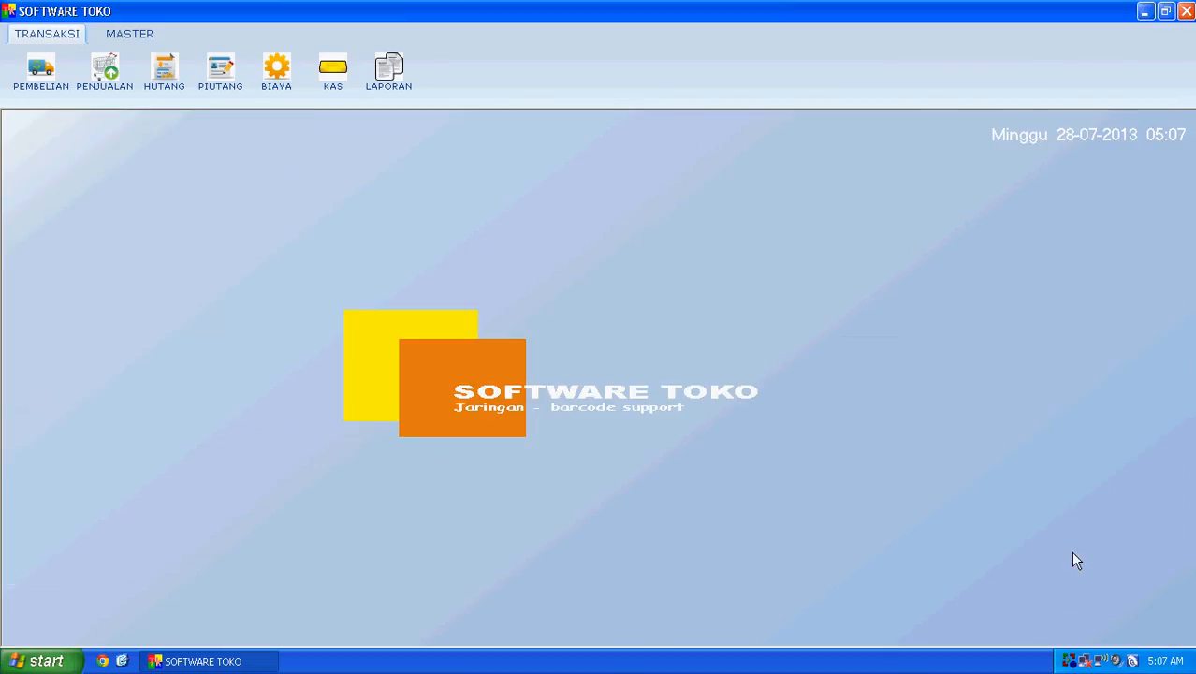
click(388, 73)
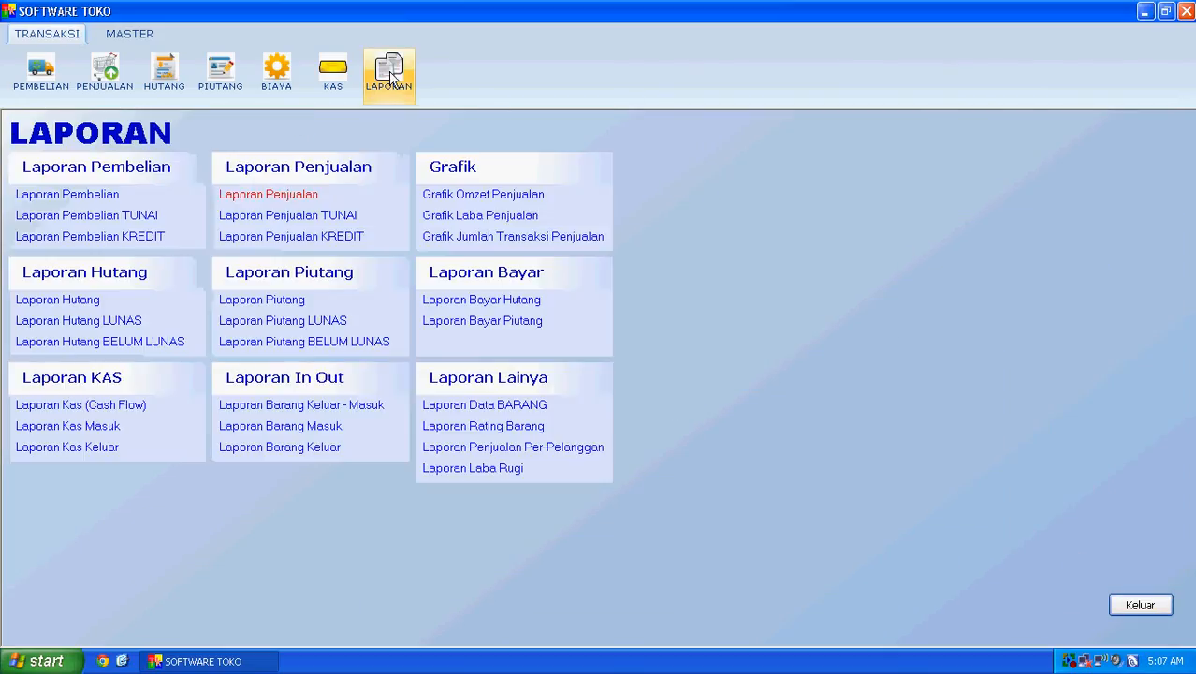
click(480, 200)
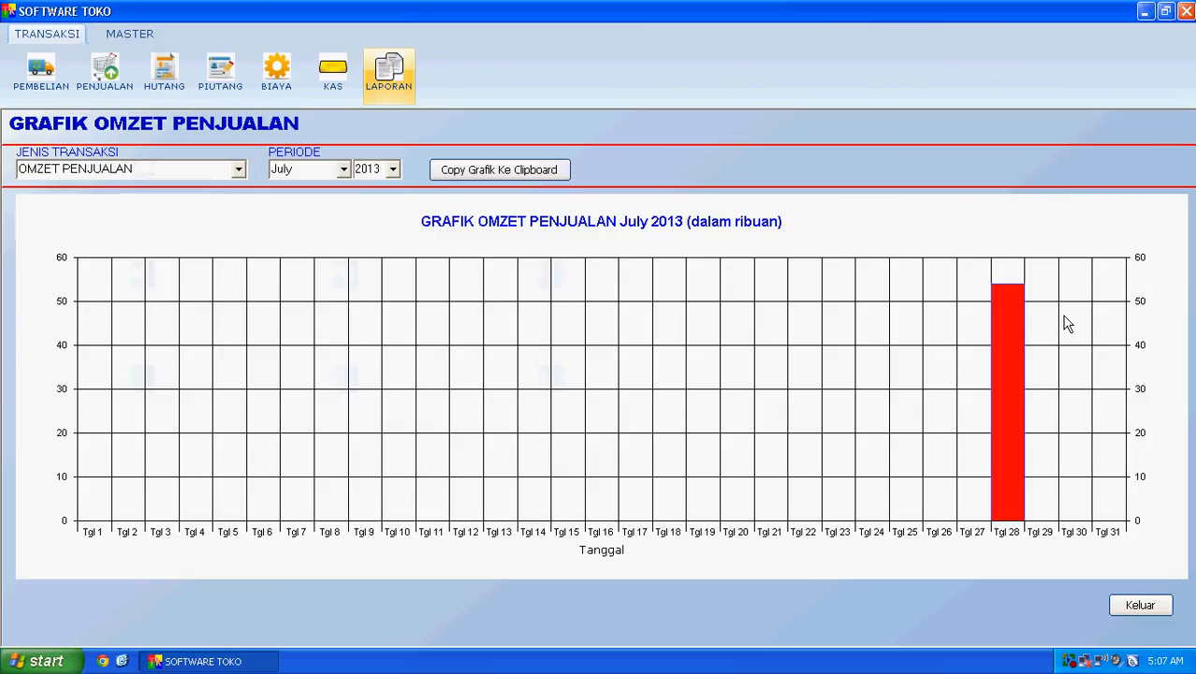
click(388, 78)
click(301, 193)
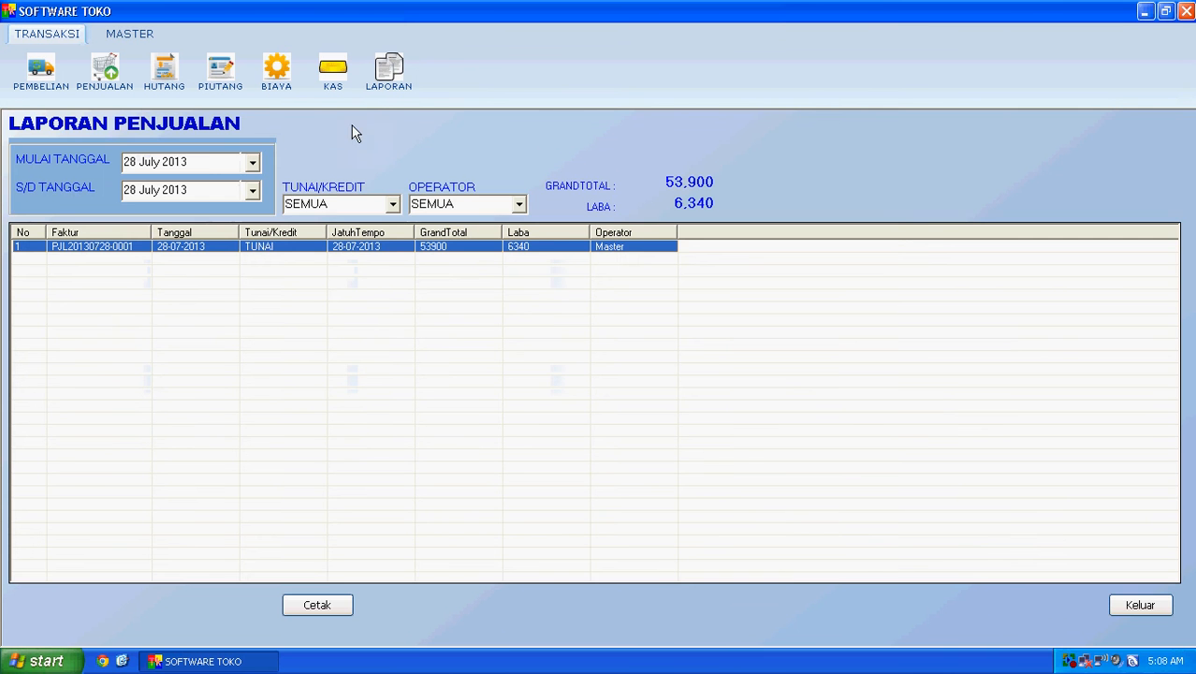
click(384, 77)
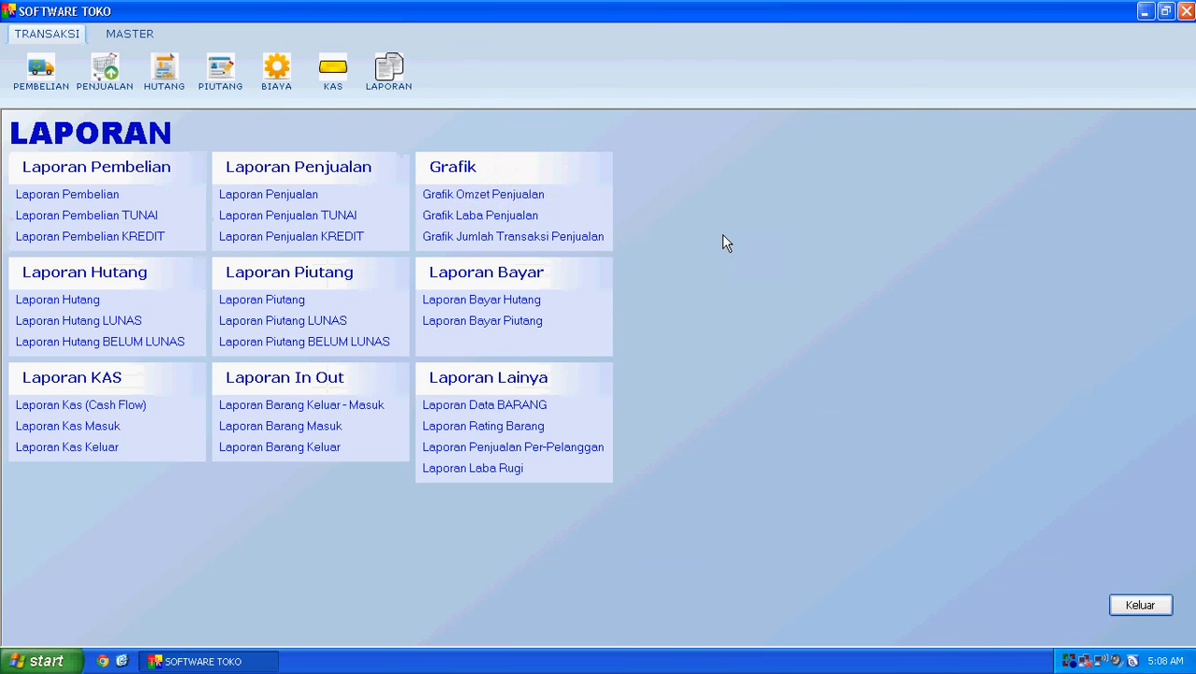
click(427, 194)
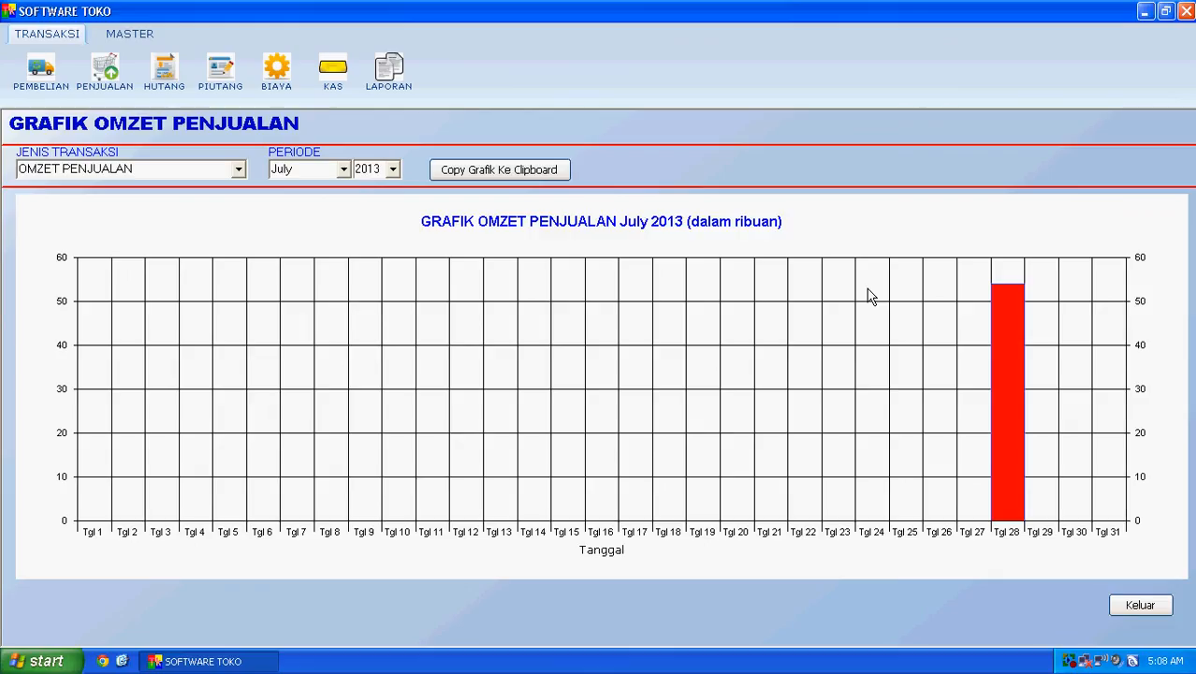
Step: Keep the chart period at July 2013, showing one bar near 54 thousand on Tgl 28
click(342, 172)
click(342, 171)
click(552, 214)
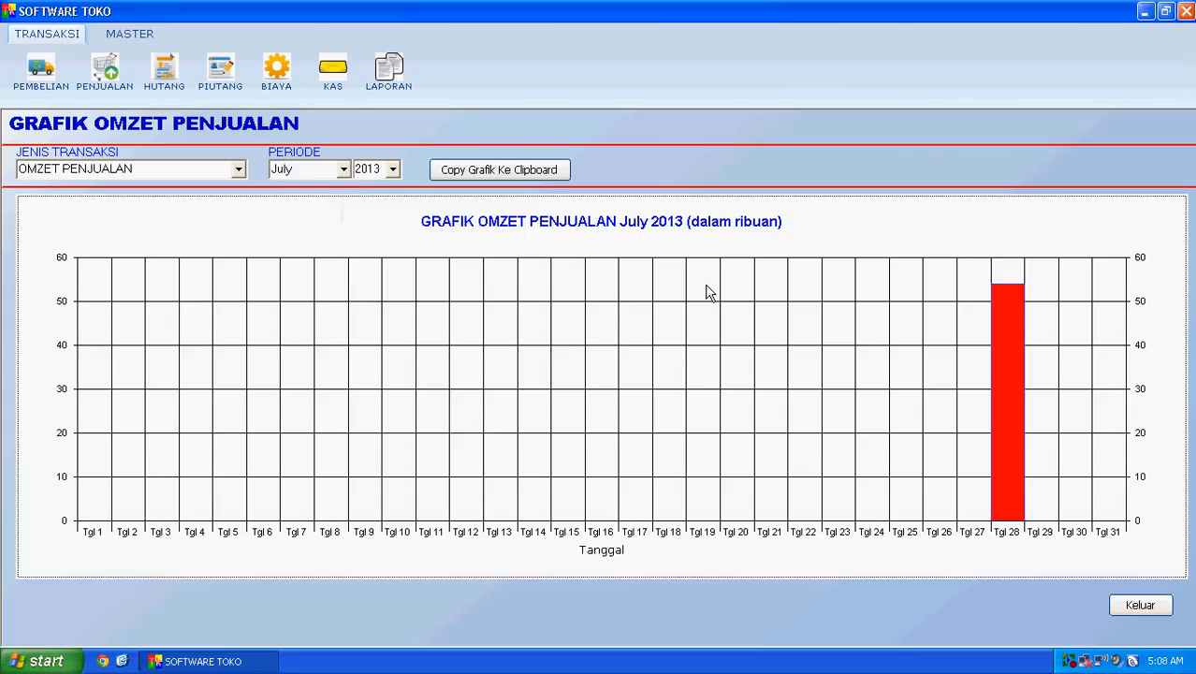
click(950, 178)
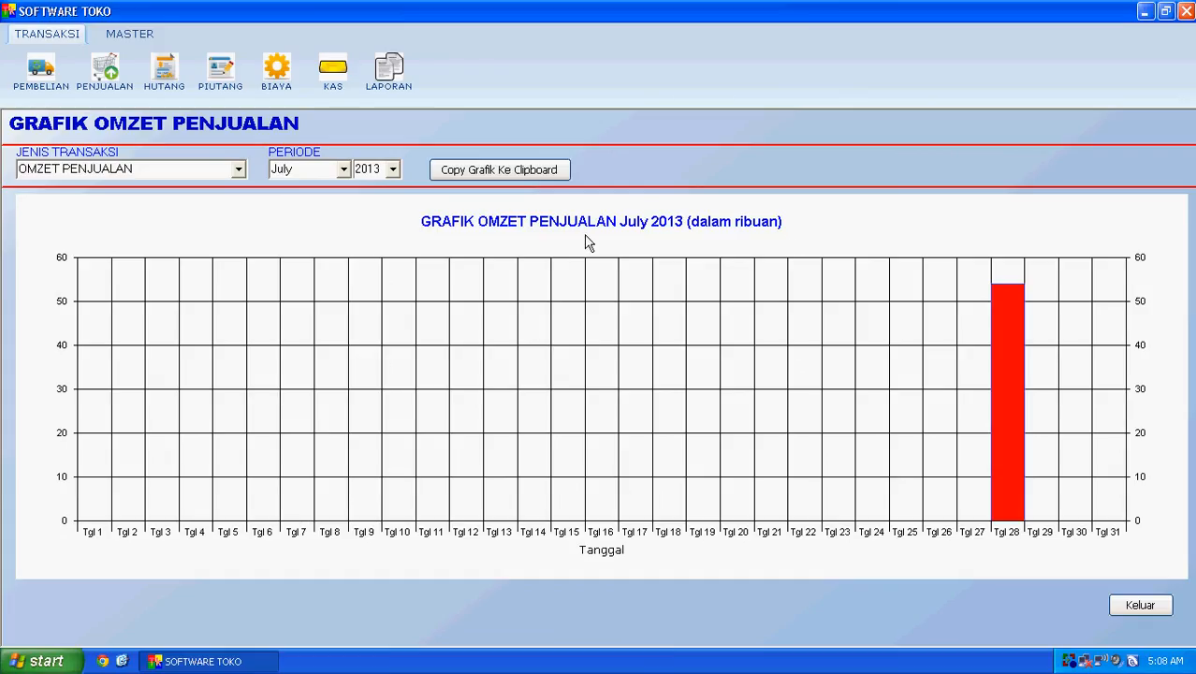
Step: Switch the chart to LABA PENJUALAN, then JUMLAH TANSAKSI PENJUALAN, and close it
click(234, 170)
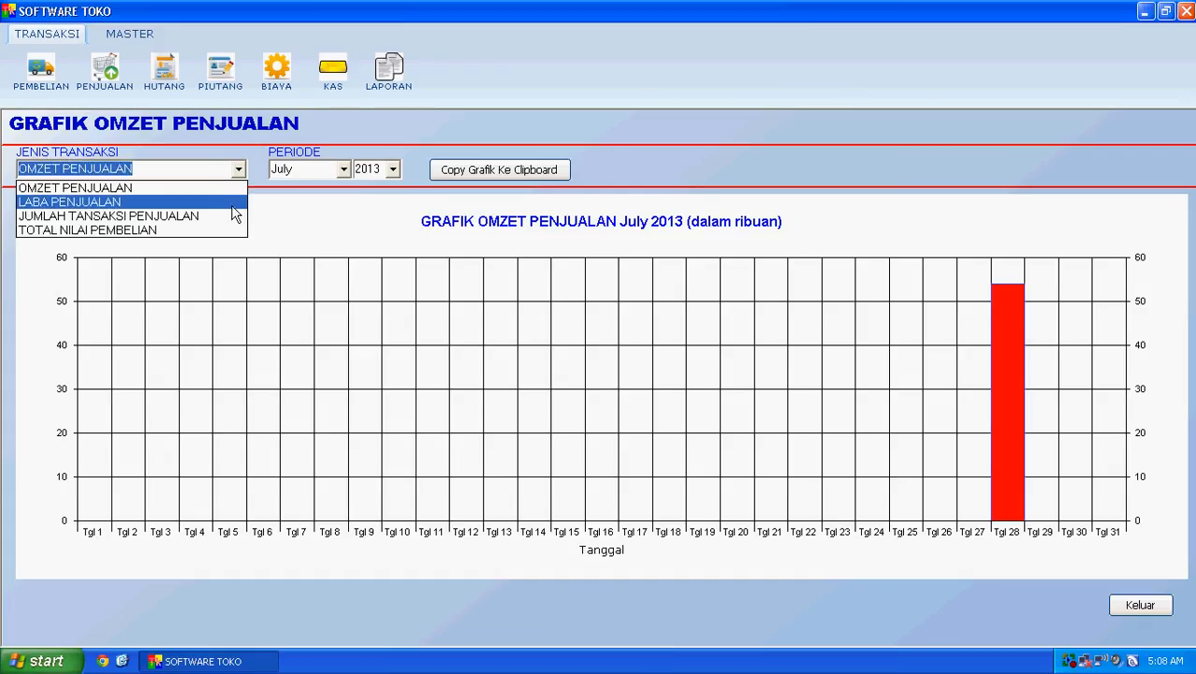
click(234, 214)
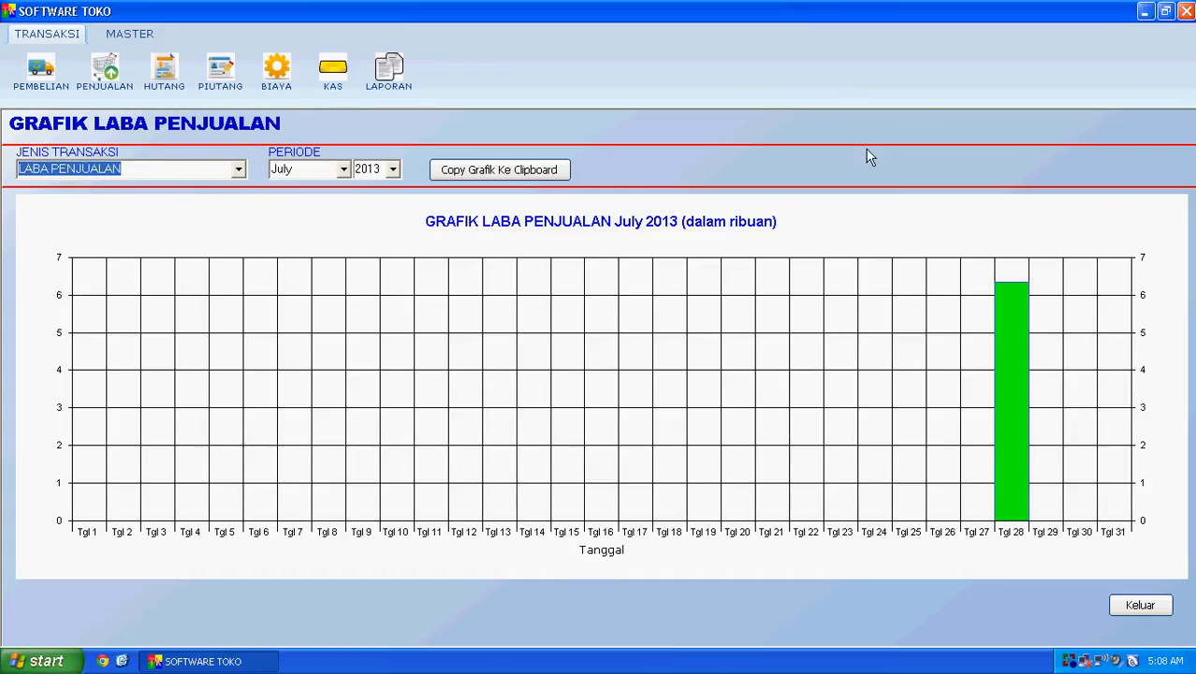
click(242, 171)
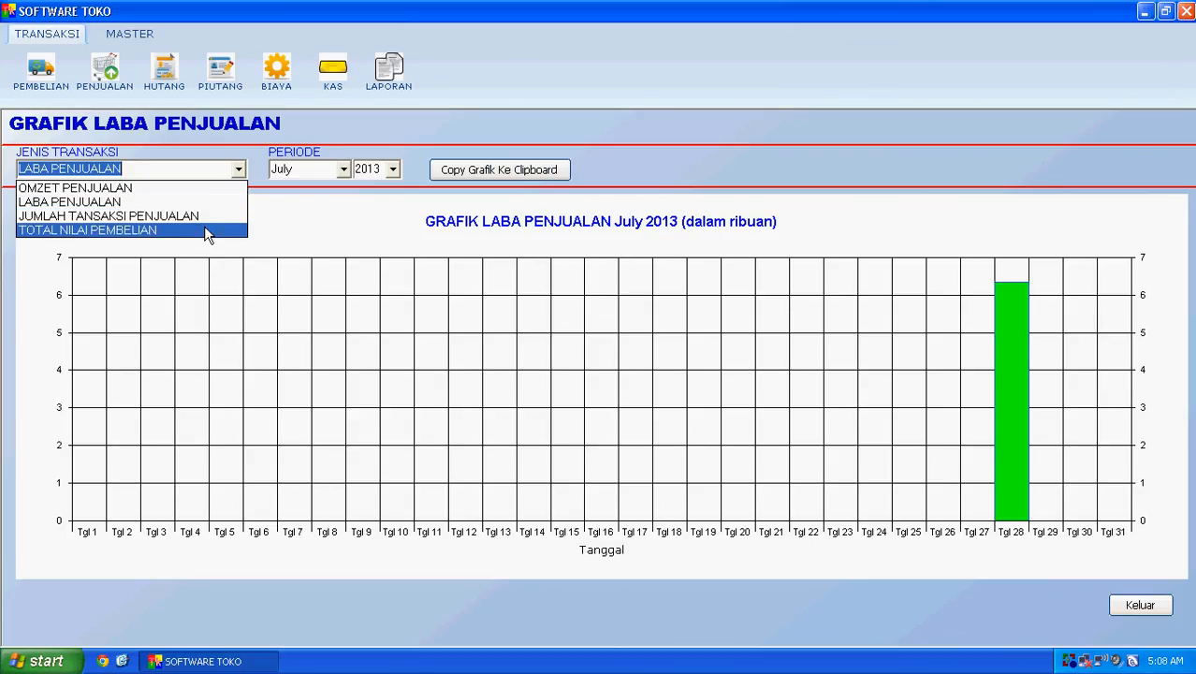
click(204, 215)
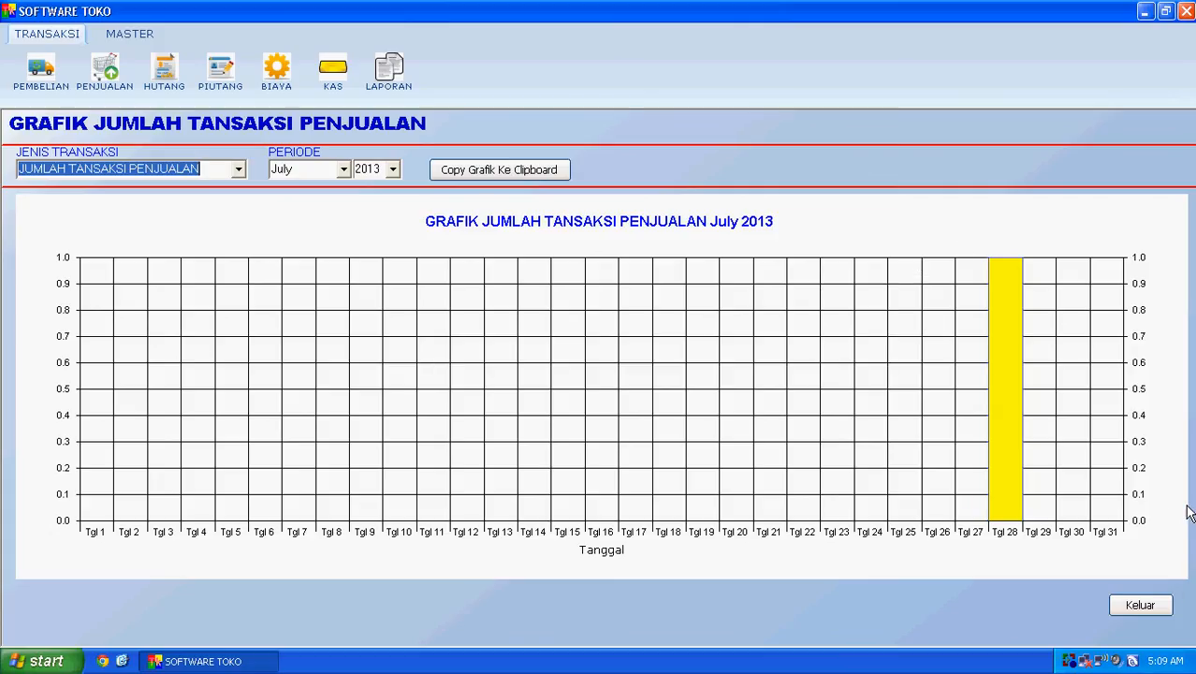
click(1142, 606)
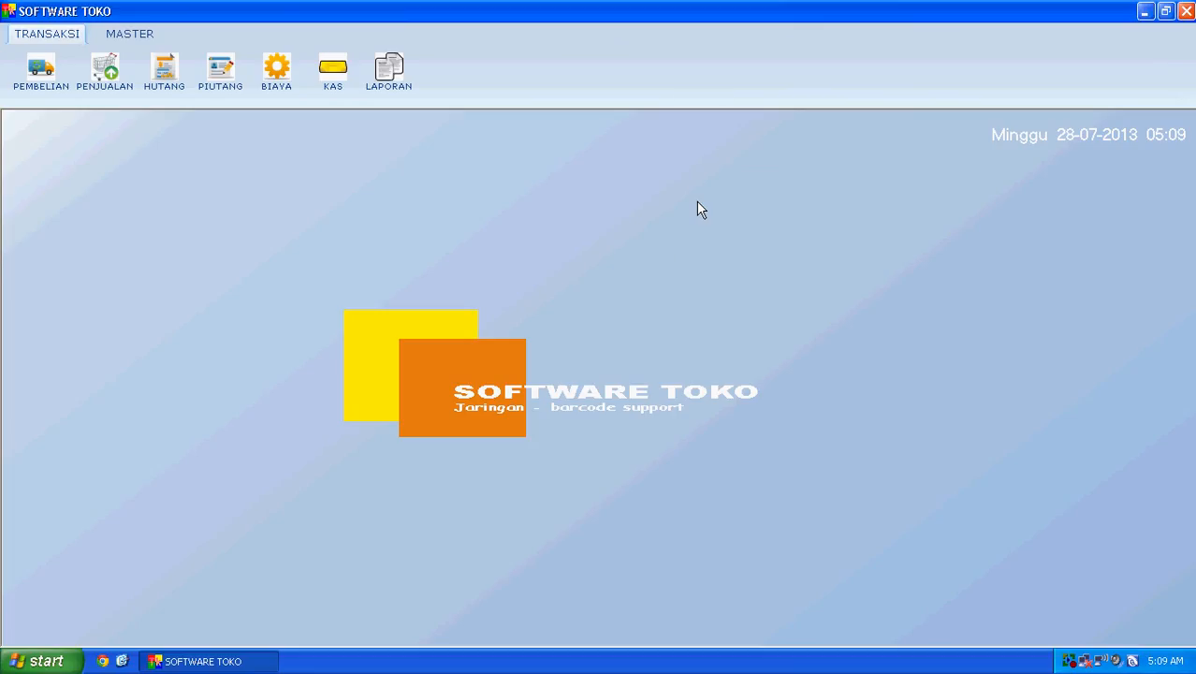
click(103, 660)
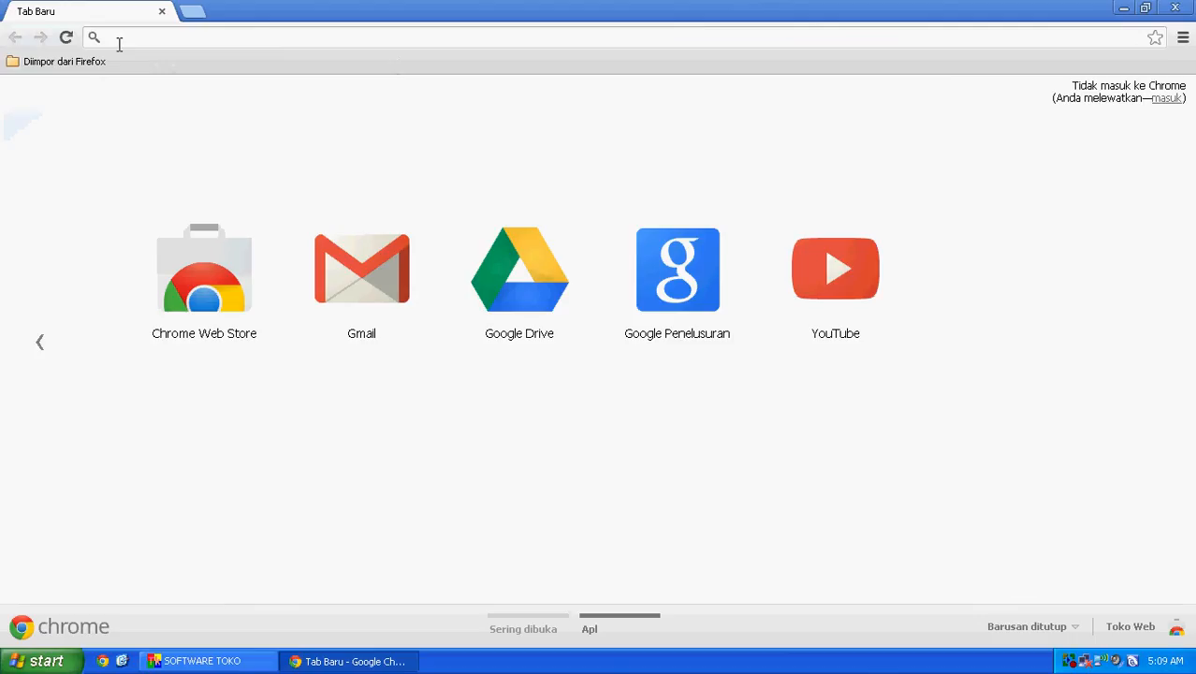
text(www.indoaplikasi.com)
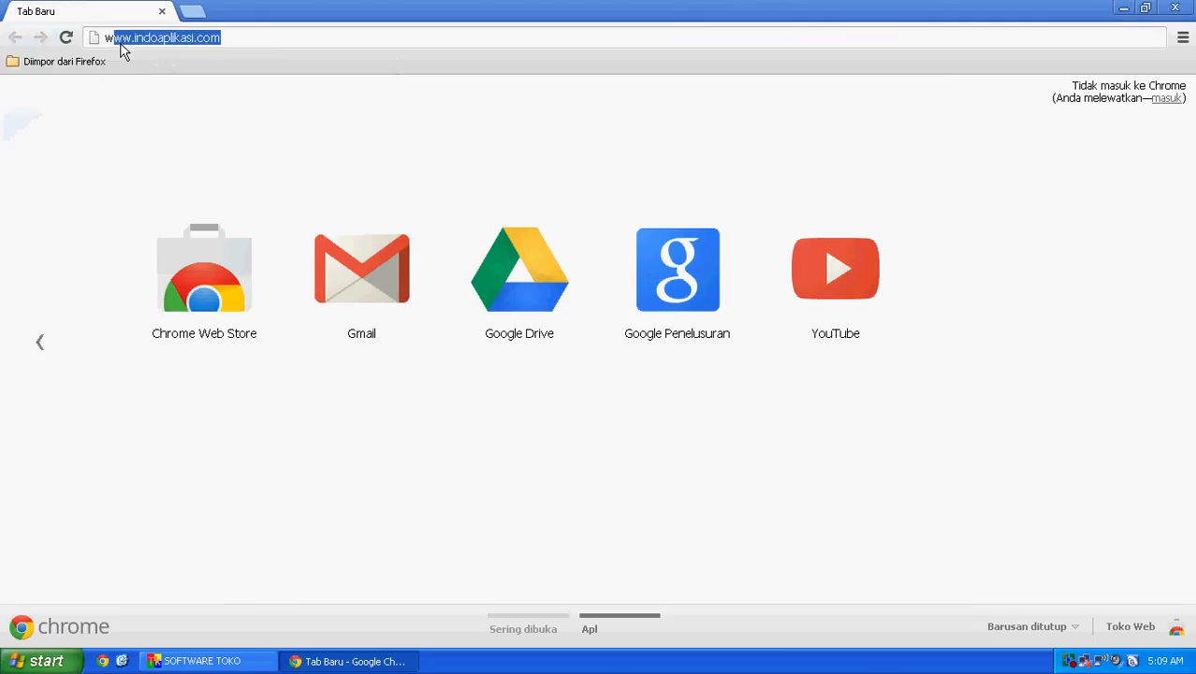
key(Return)
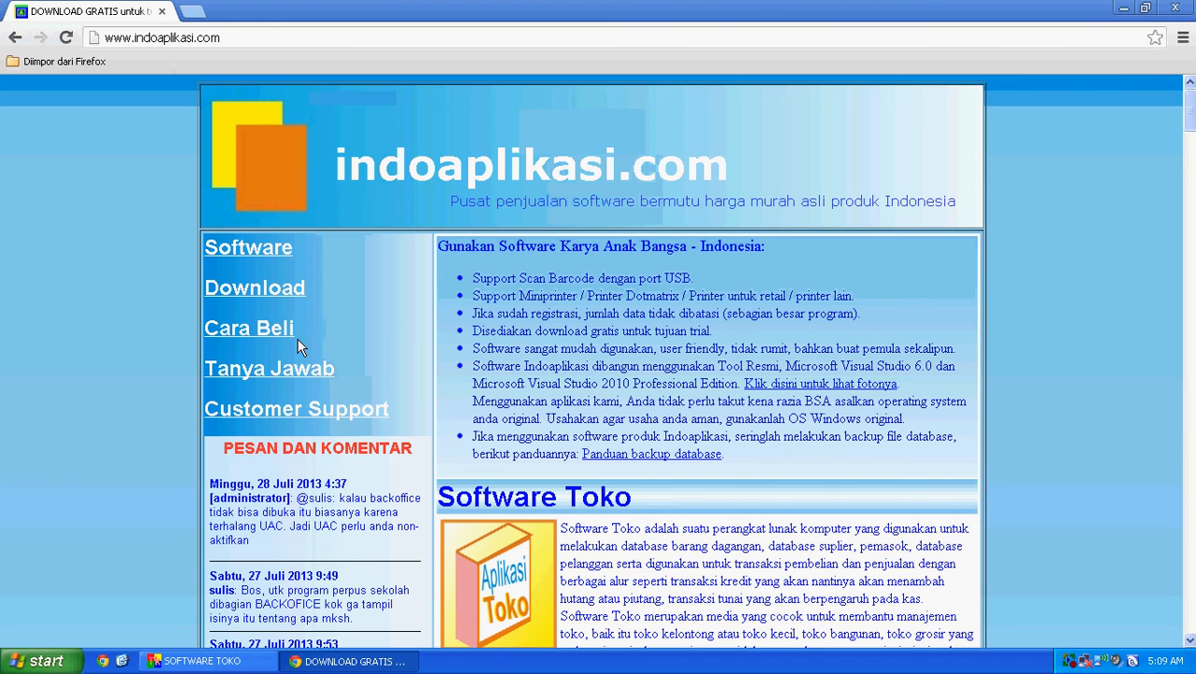
Step: Scroll through the Cara Beli page's licence price lists, then return to the home page
click(250, 330)
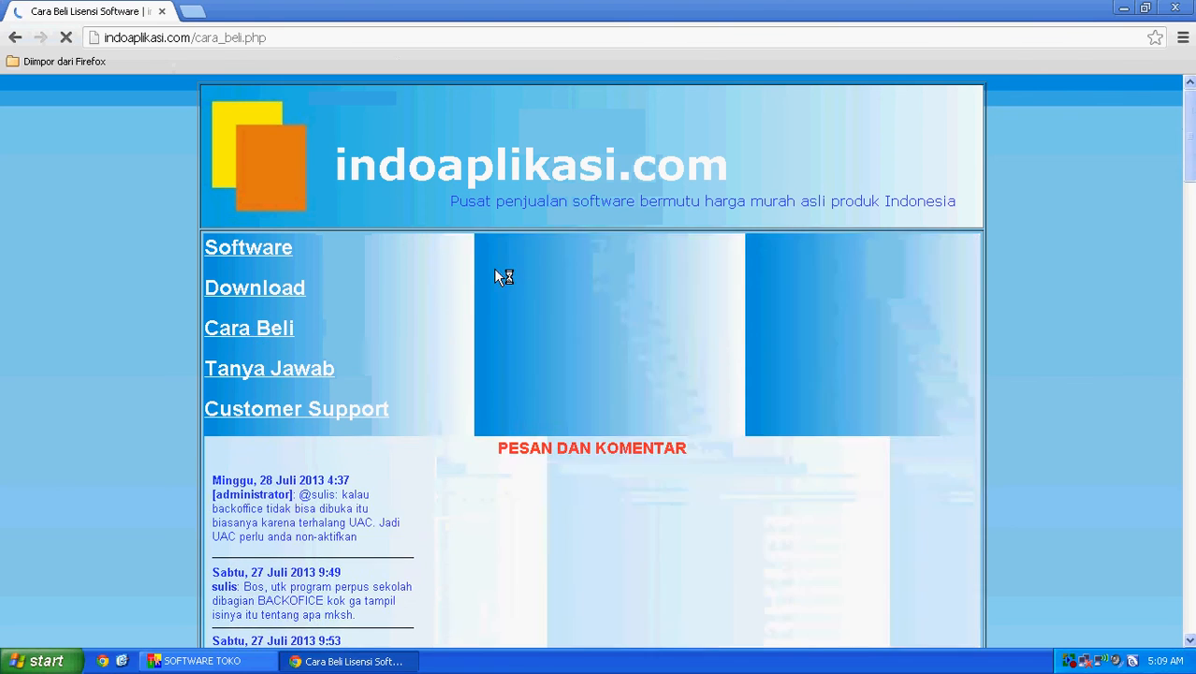
scroll(598, 101, down, 3)
scroll(598, 101, down, 20)
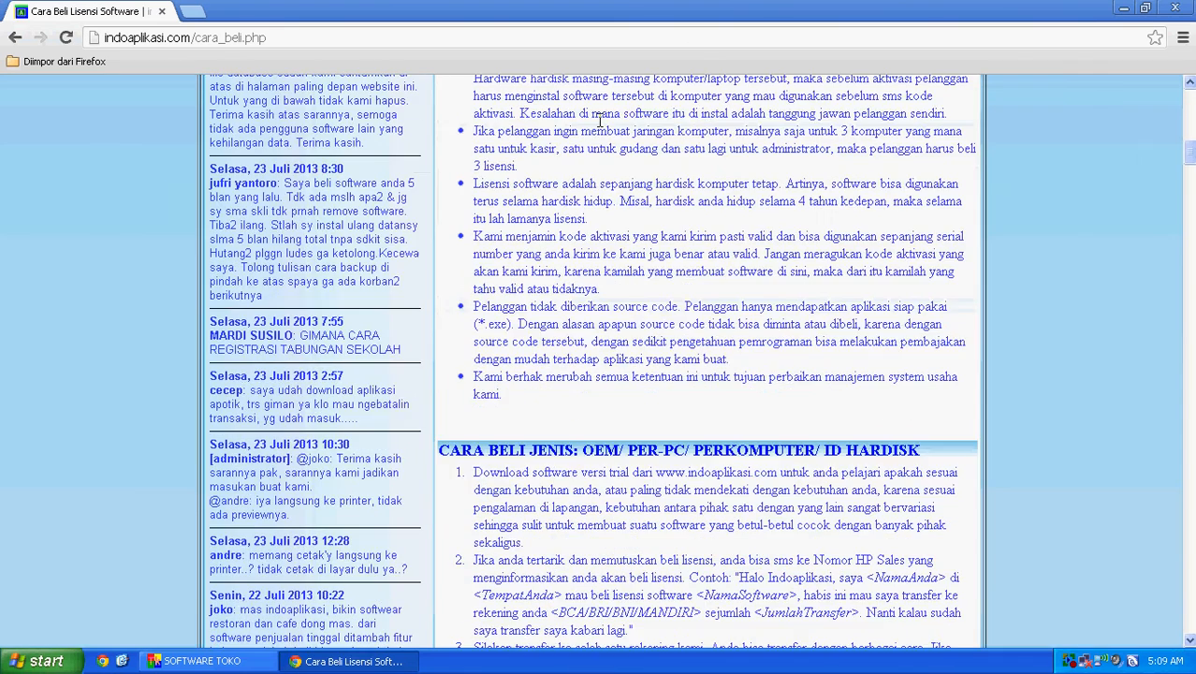
scroll(603, 148, down, 12)
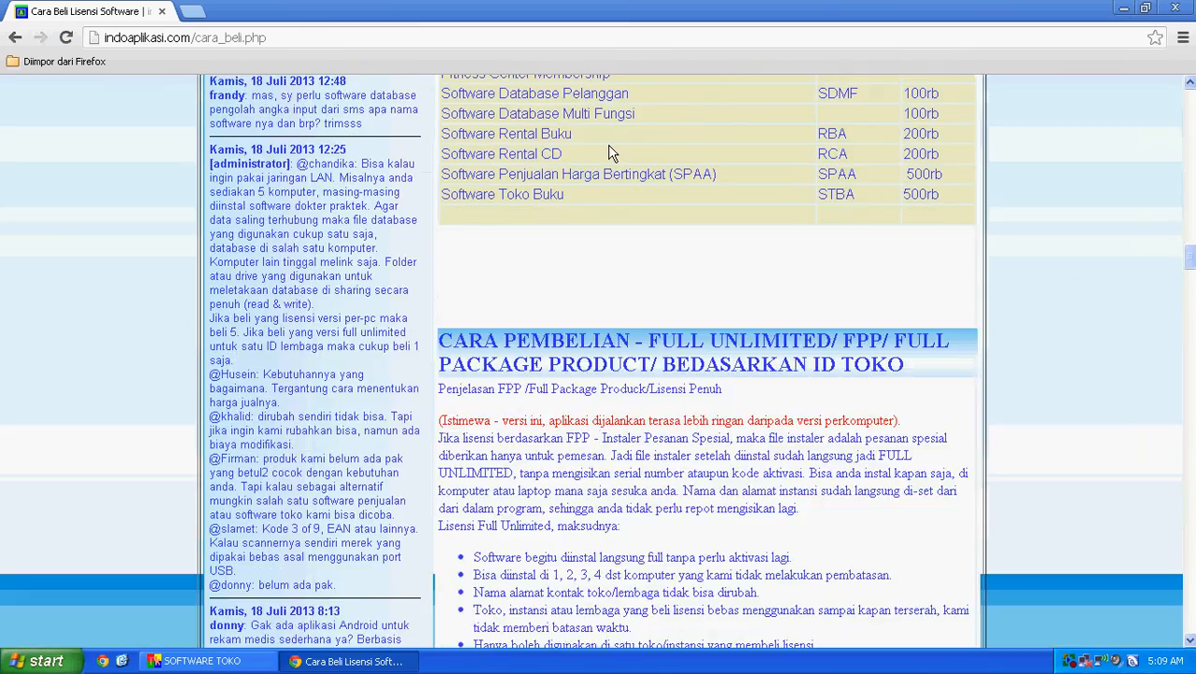
scroll(607, 144, up, 9)
scroll(936, 148, up, 2)
scroll(935, 148, up, 2)
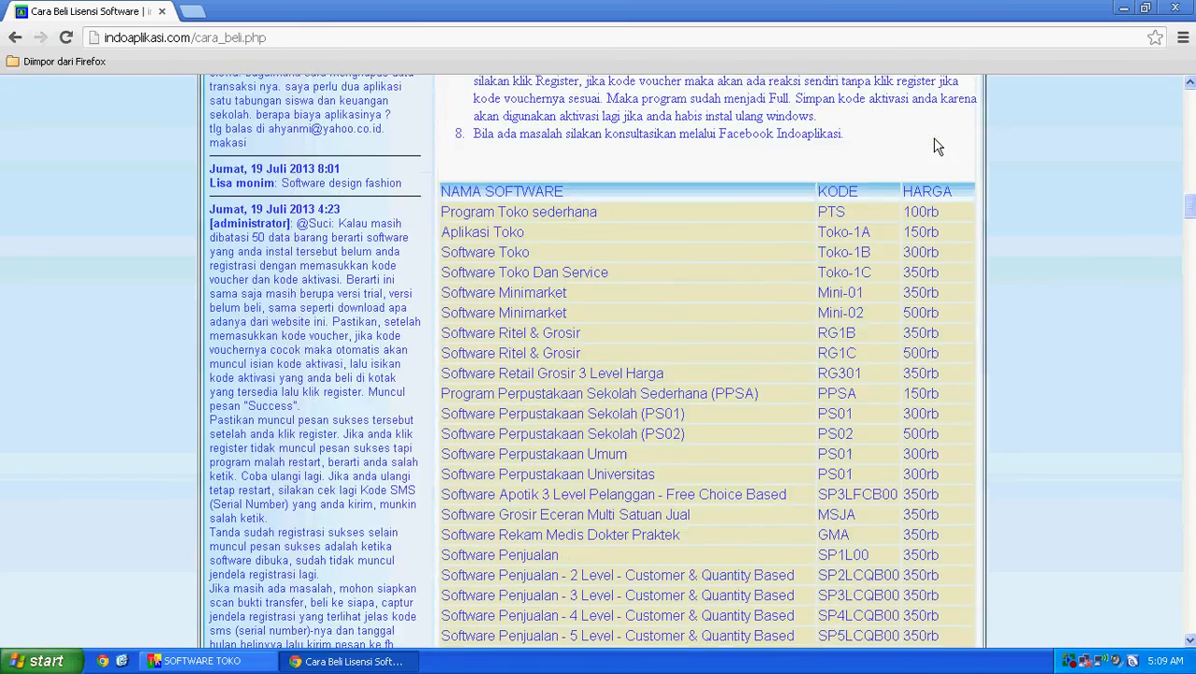
scroll(916, 159, down, 10)
scroll(900, 158, down, 15)
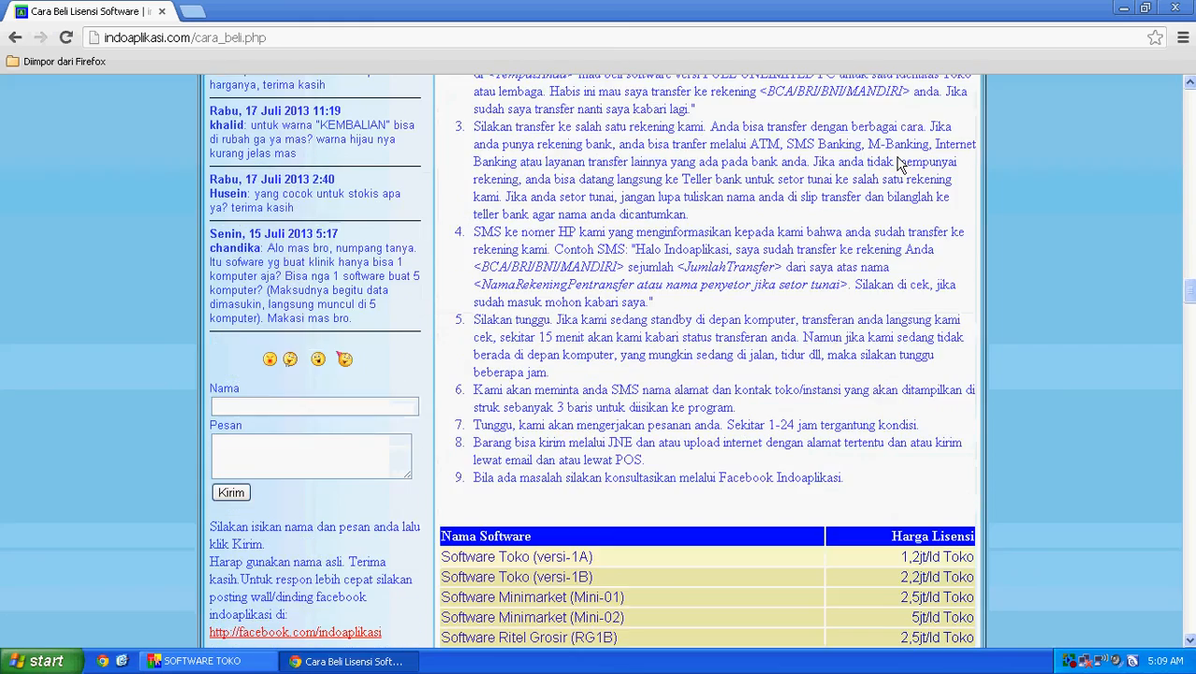
scroll(788, 191, down, 6)
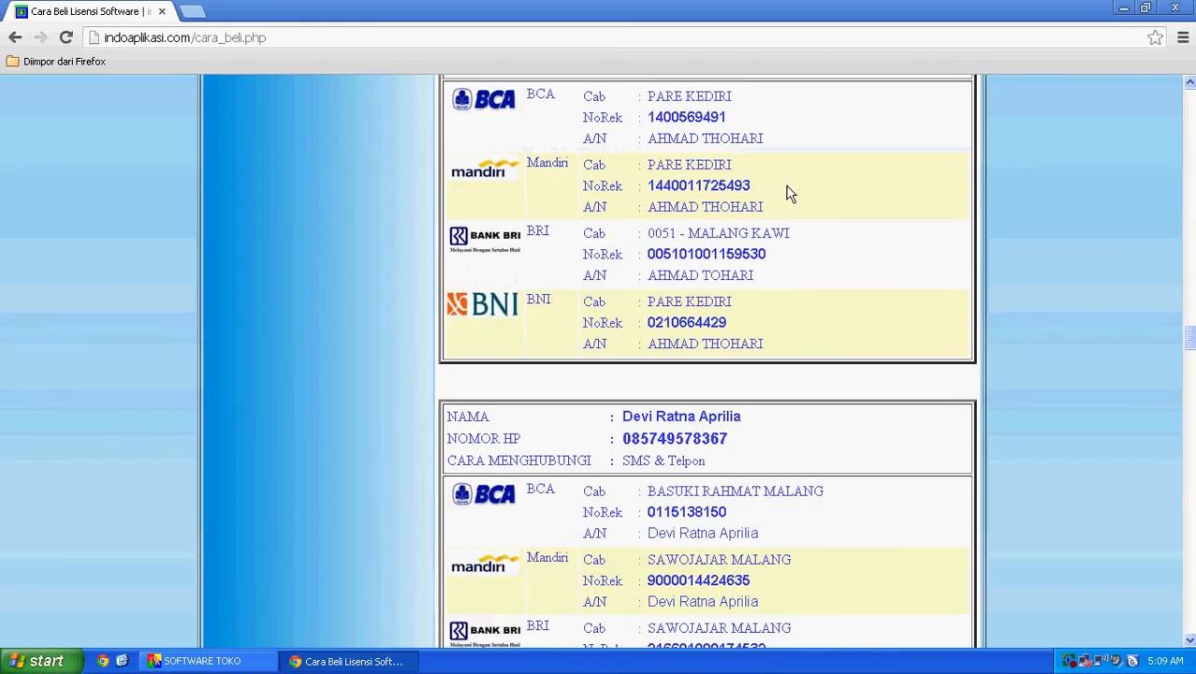
scroll(788, 192, up, 9)
scroll(786, 210, up, 4)
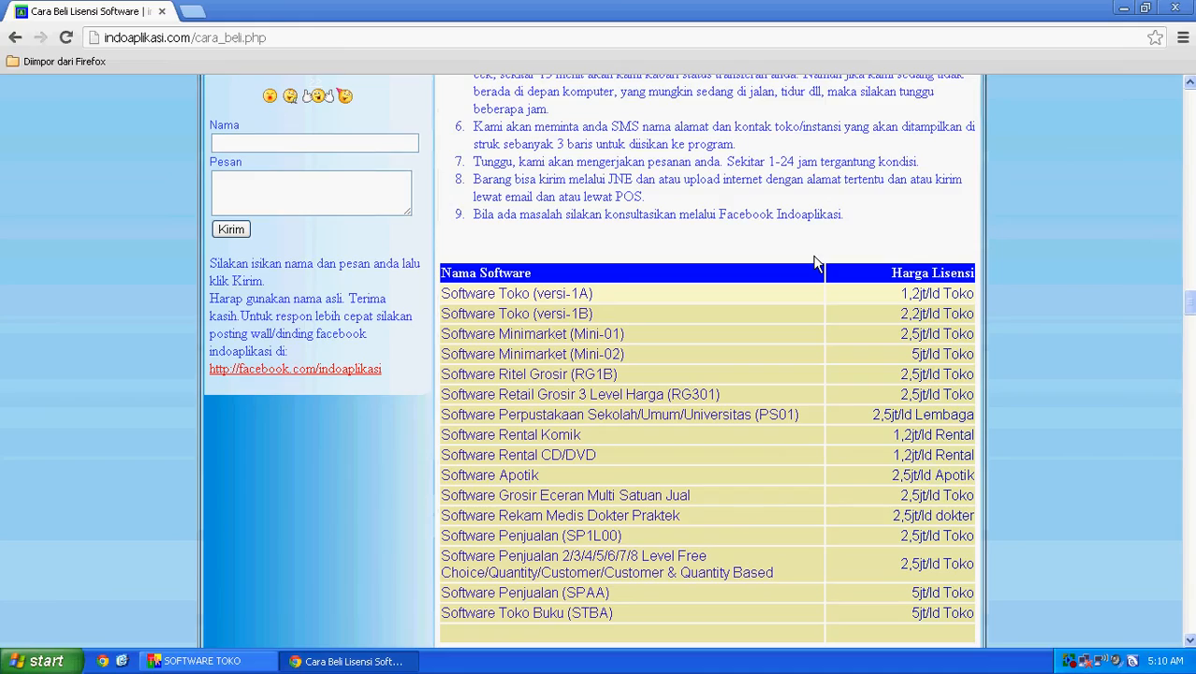
scroll(816, 253, up, 8)
scroll(819, 254, down, 8)
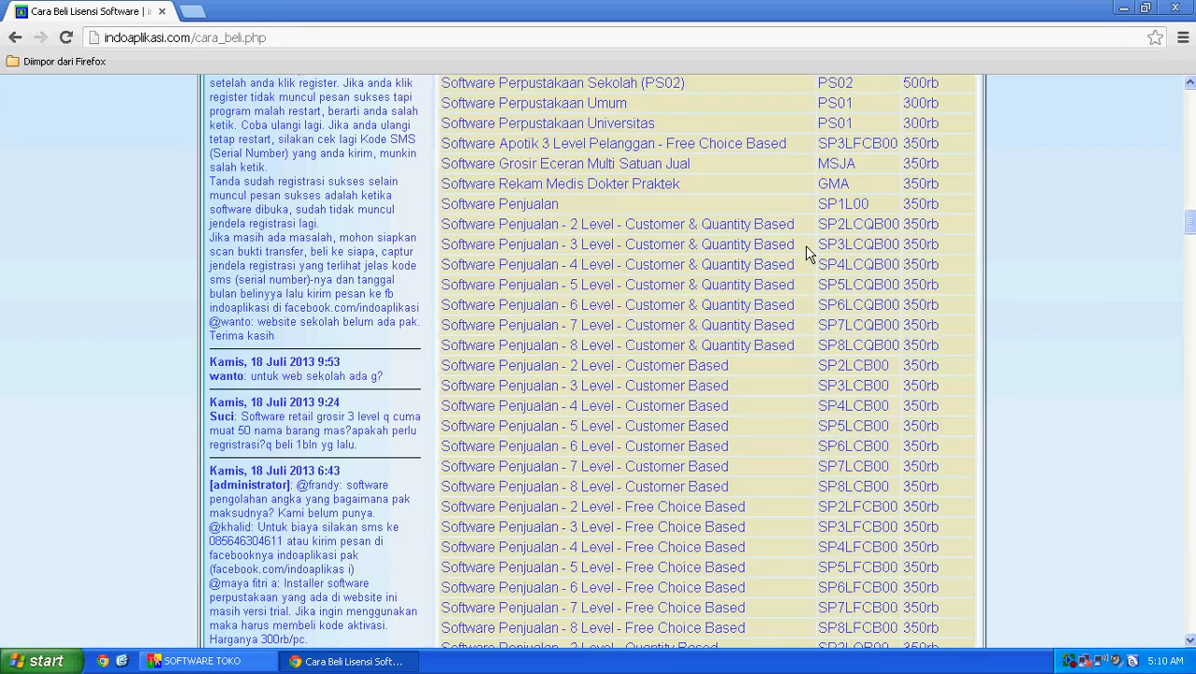
scroll(807, 251, up, 20)
scroll(655, 297, up, 15)
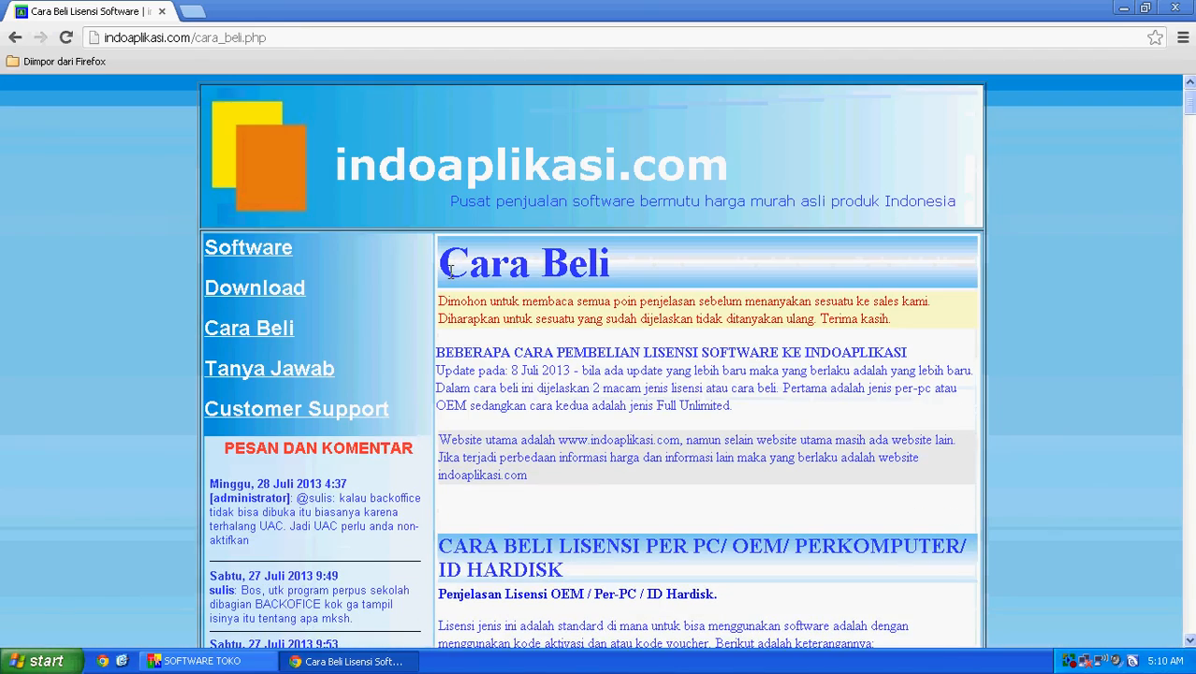
click(269, 262)
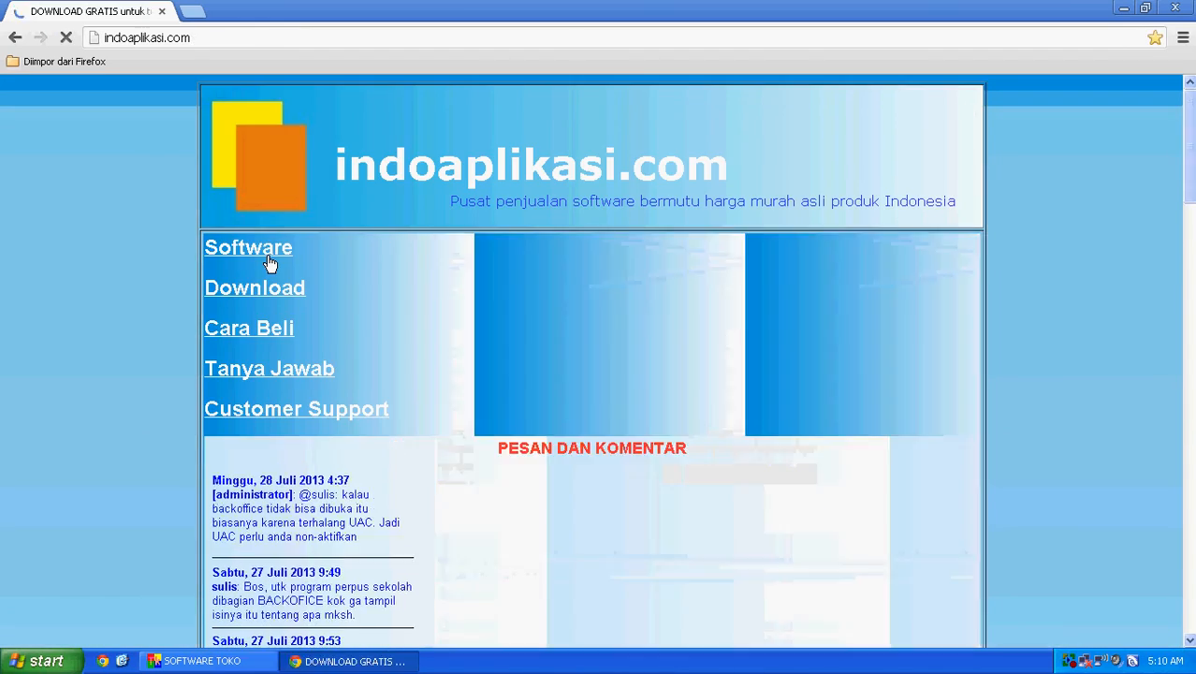